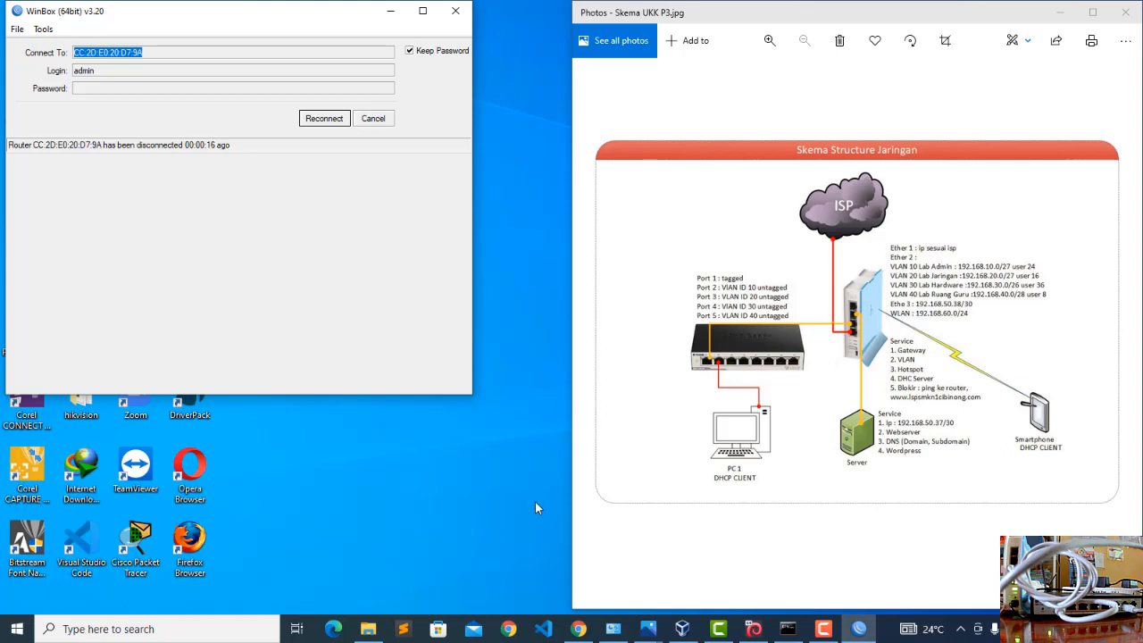
Refresh the desktop, then snap the Chrome guest window to the left half with Win+Left
right_click(502, 402)
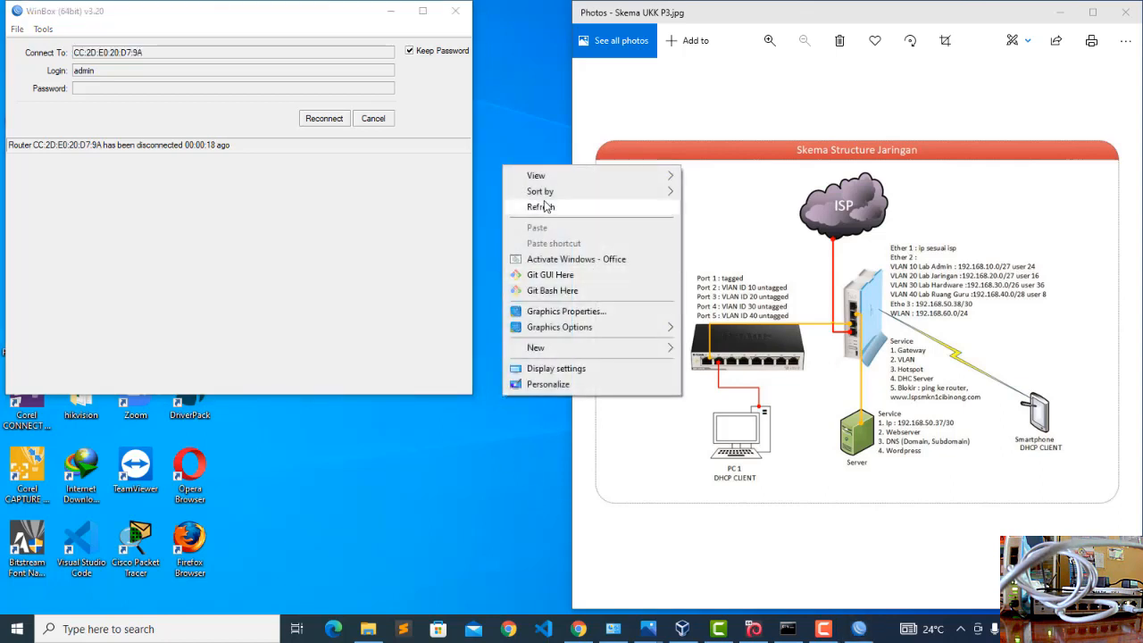
left_click(540, 209)
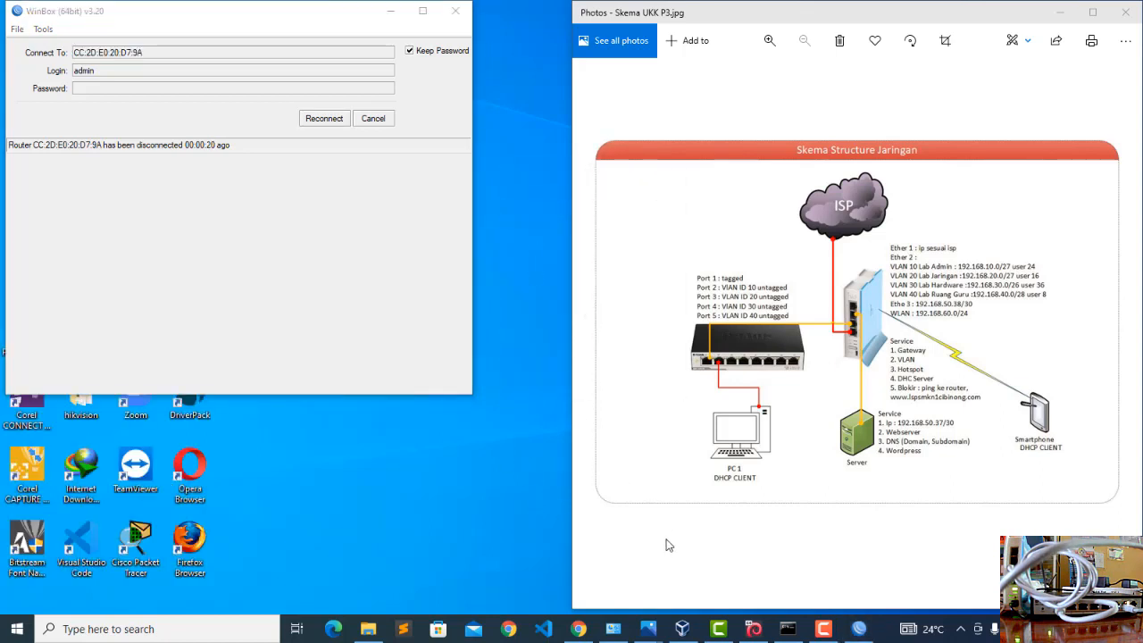
mouse_move(579, 629)
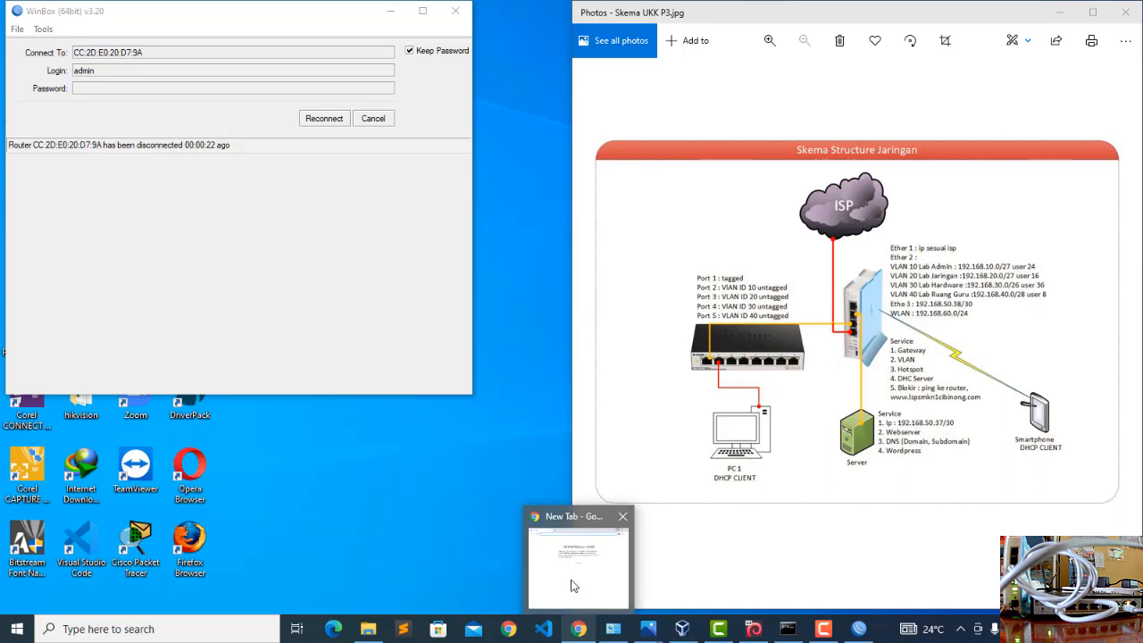
left_click(575, 585)
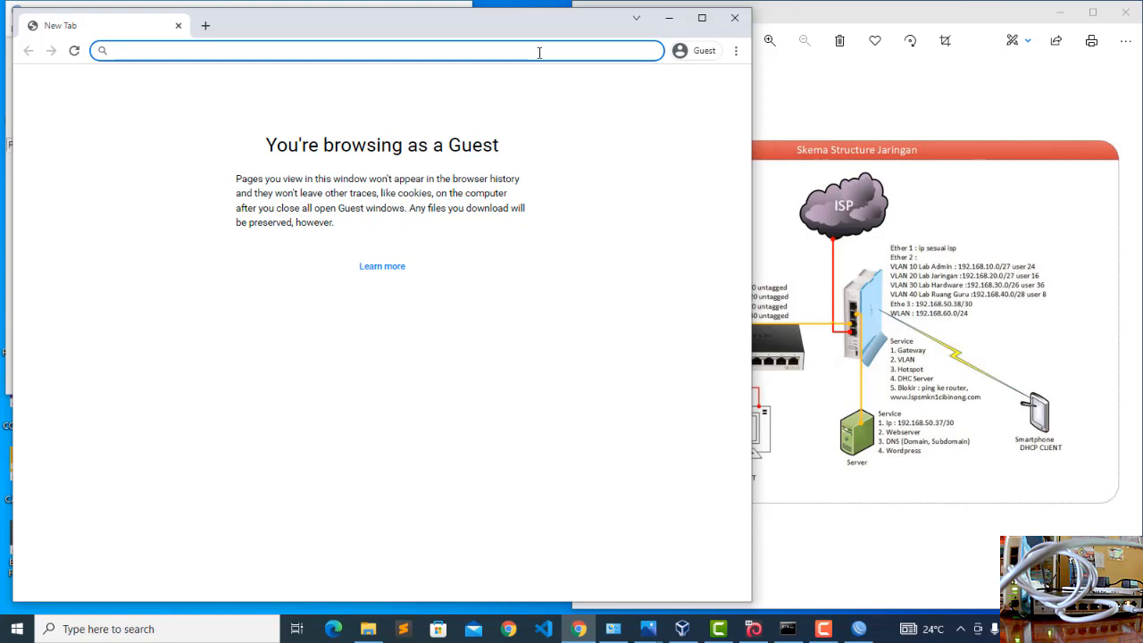
key("super+Left")
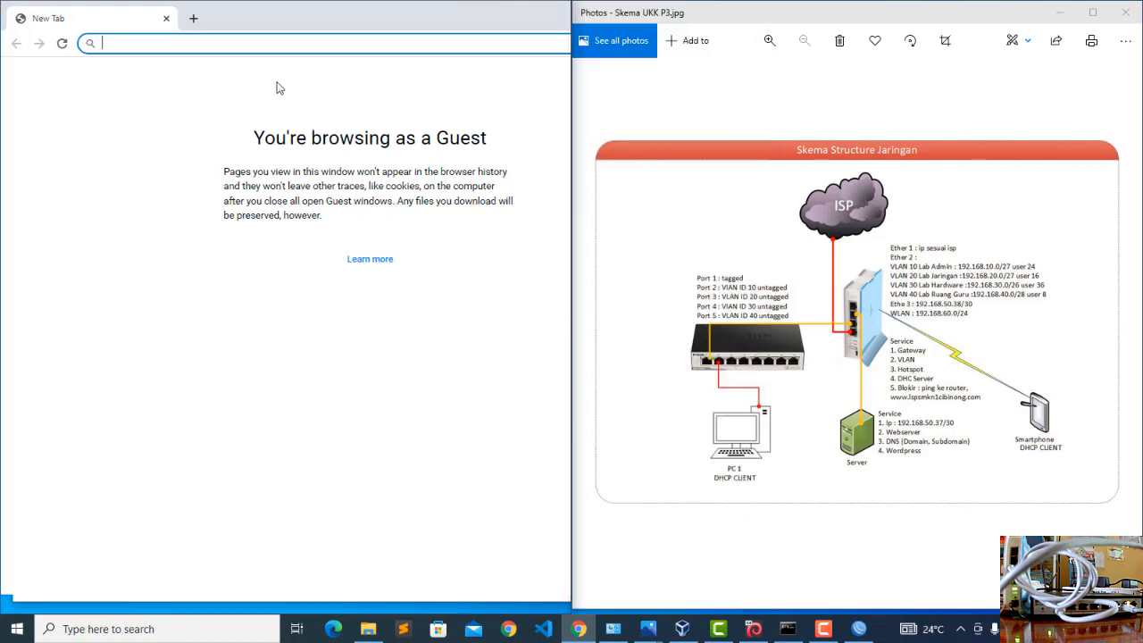
left_click(263, 45)
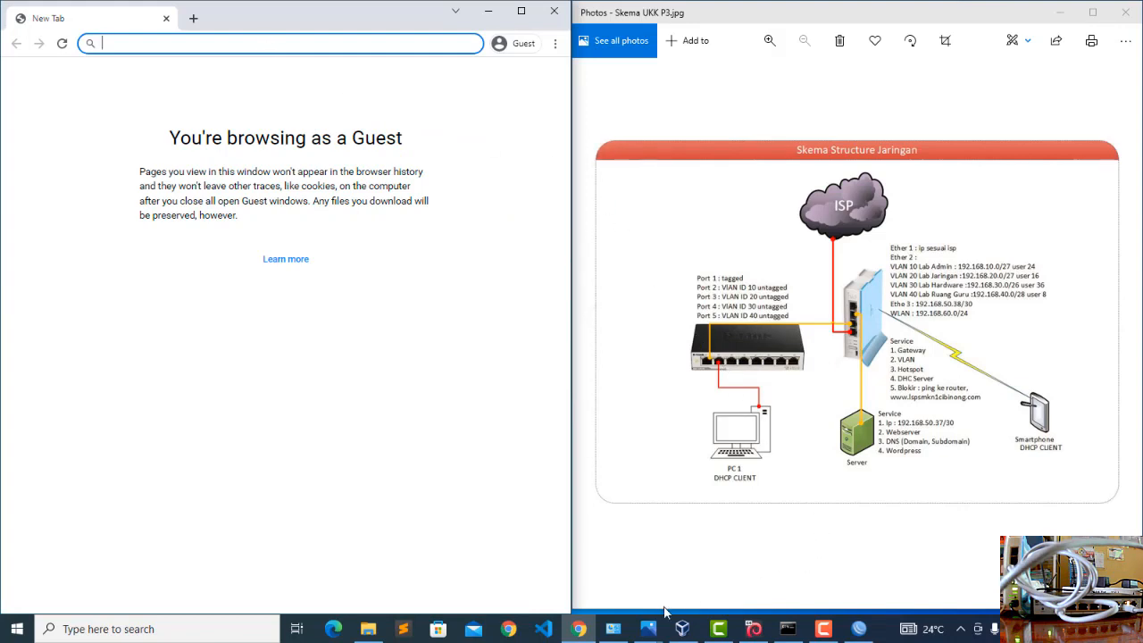
Give the Ethernet adapter the manual IPv4 address 10.90.90.1
left_click(612, 629)
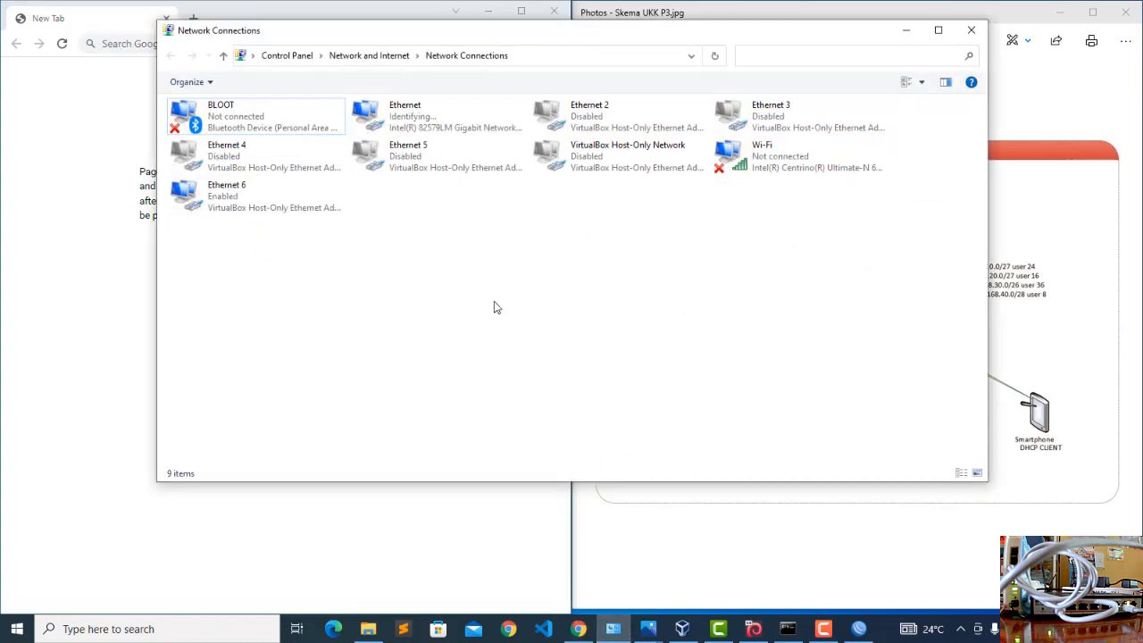
left_click(402, 125)
right_click(404, 123)
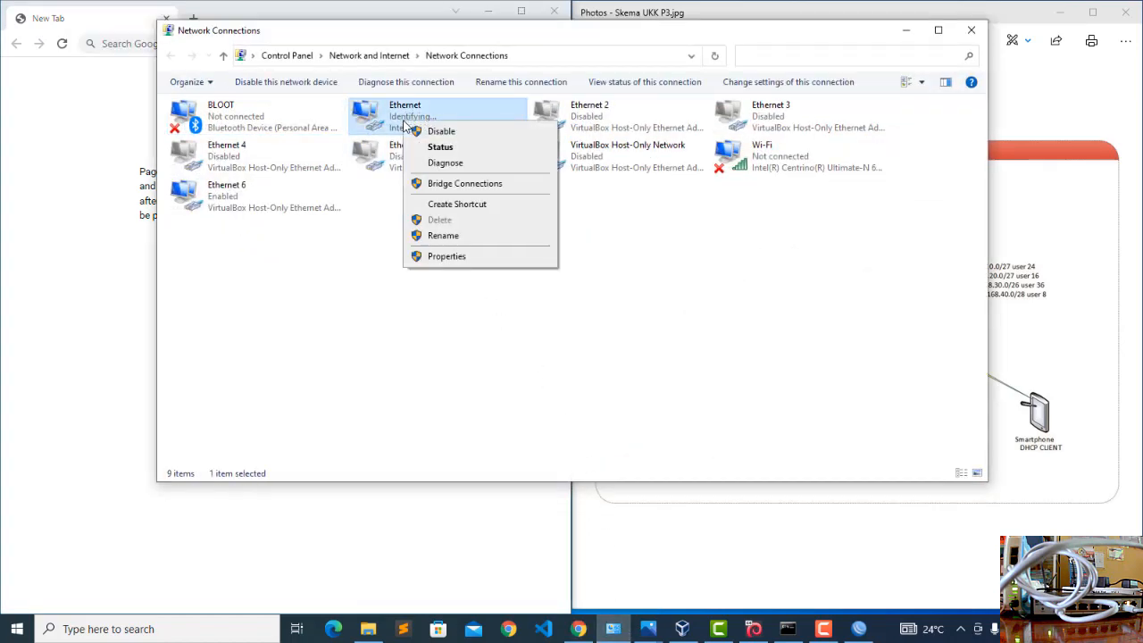
left_click(480, 256)
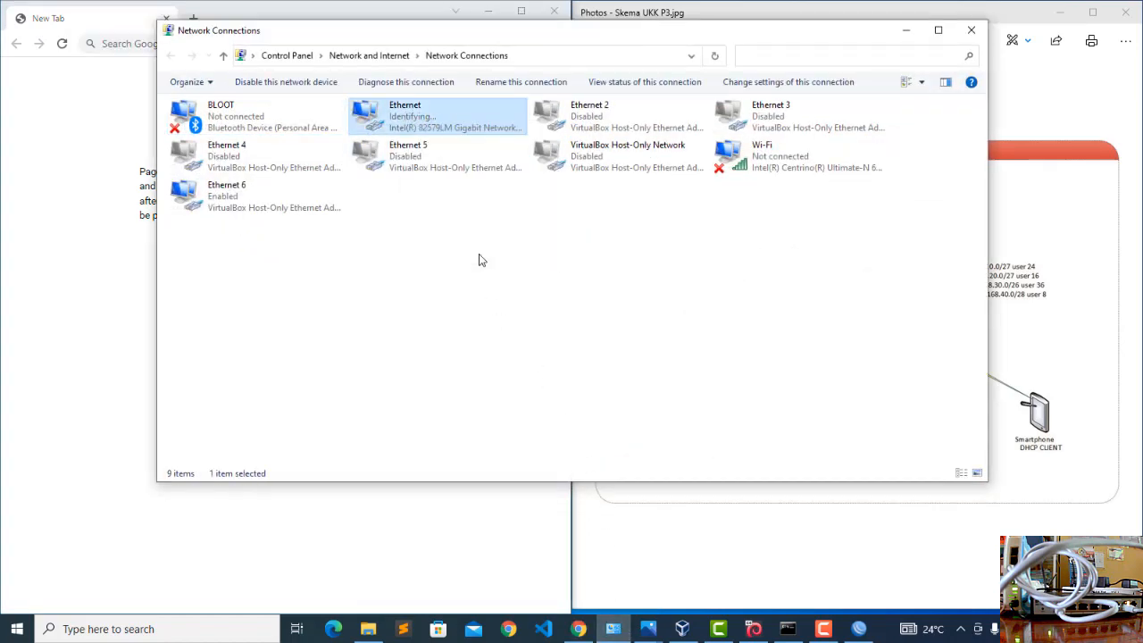
left_click(327, 259)
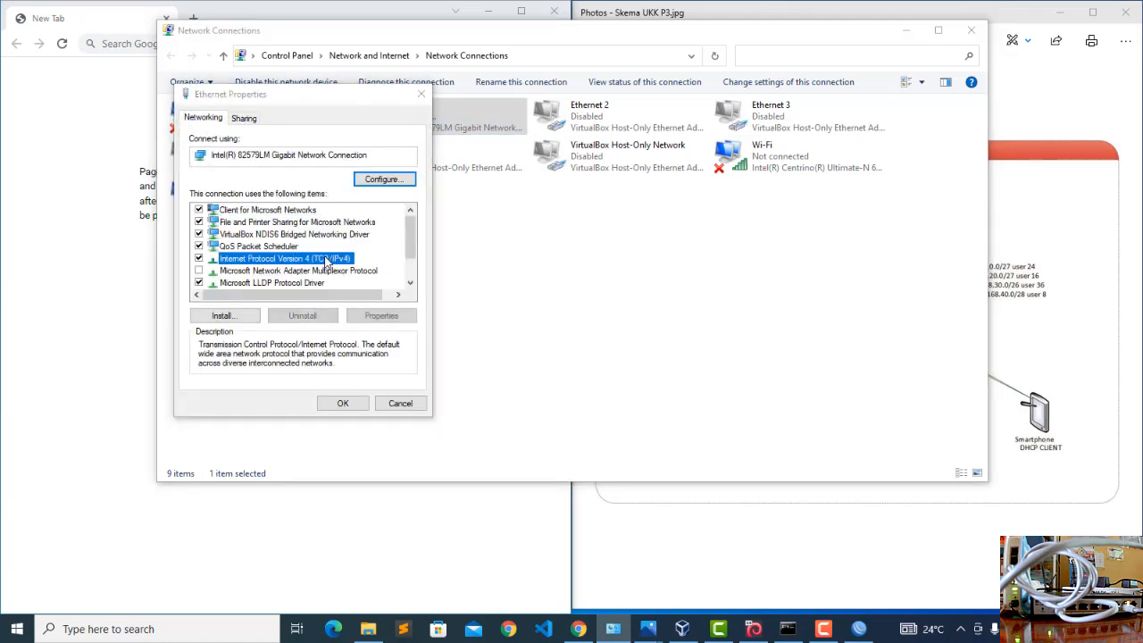
double_click(327, 259)
left_click(320, 252)
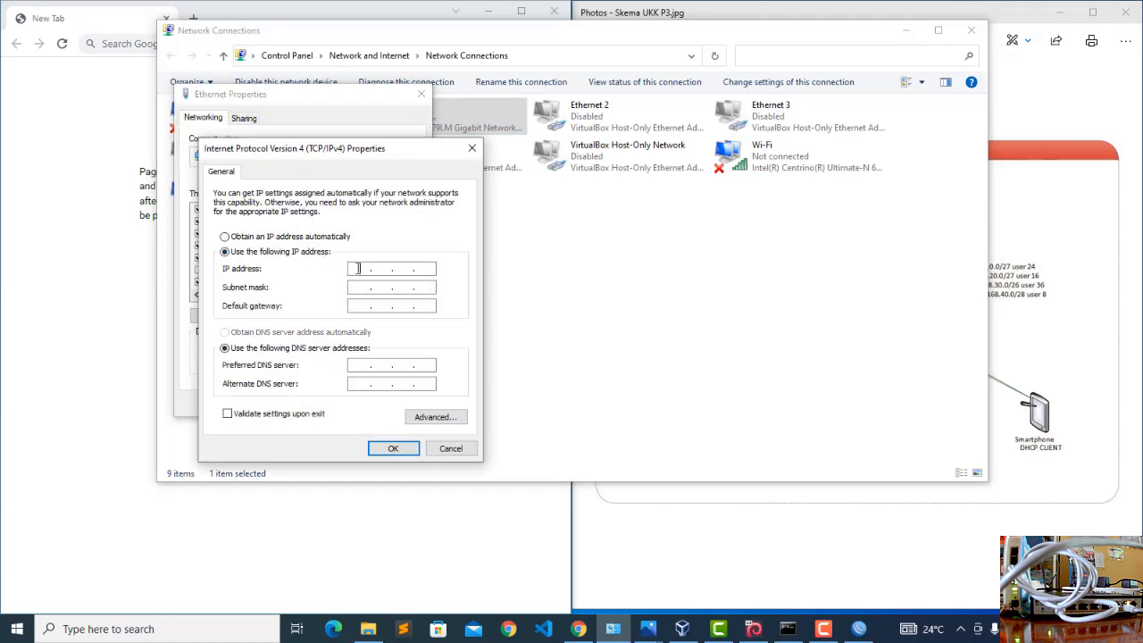
left_click(358, 268)
type("1")
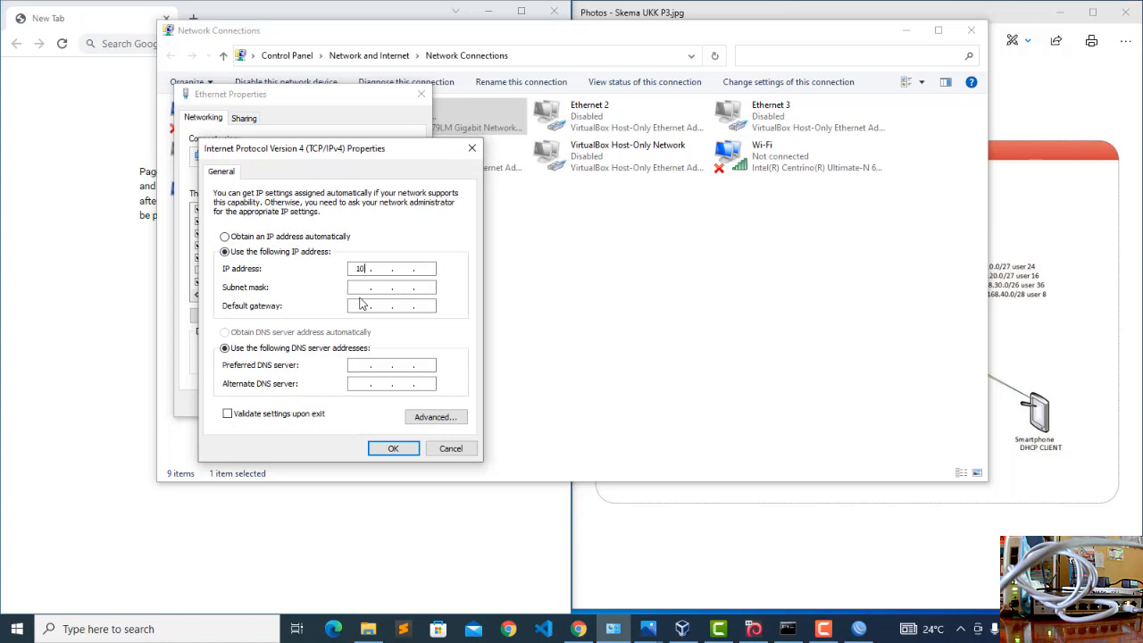
type("0.90.90.1")
Set subnet mask 255.255.255.0, save the adapter settings and close Network Connections
left_click(362, 289)
left_click(378, 287)
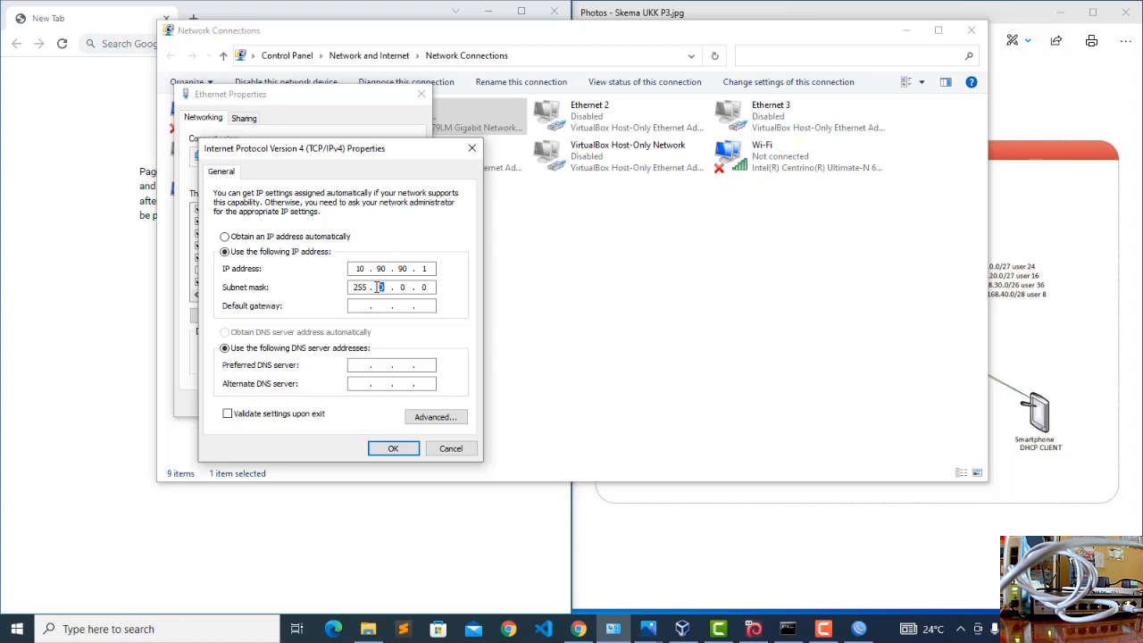
type("255 . 255 . 255")
left_click(387, 449)
left_click(357, 403)
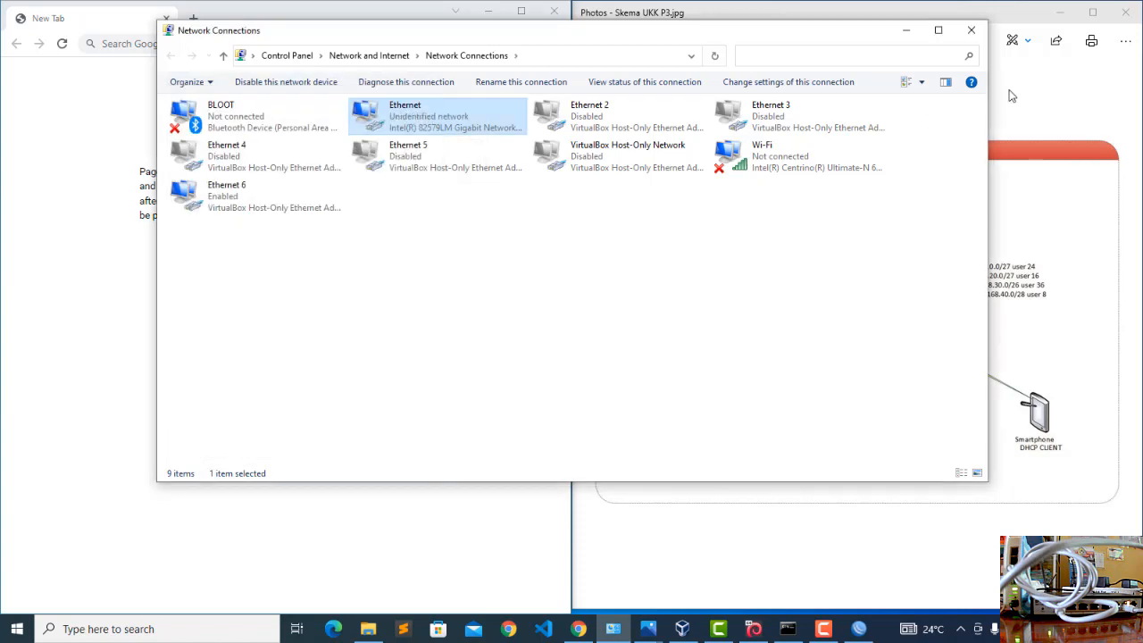
left_click(974, 39)
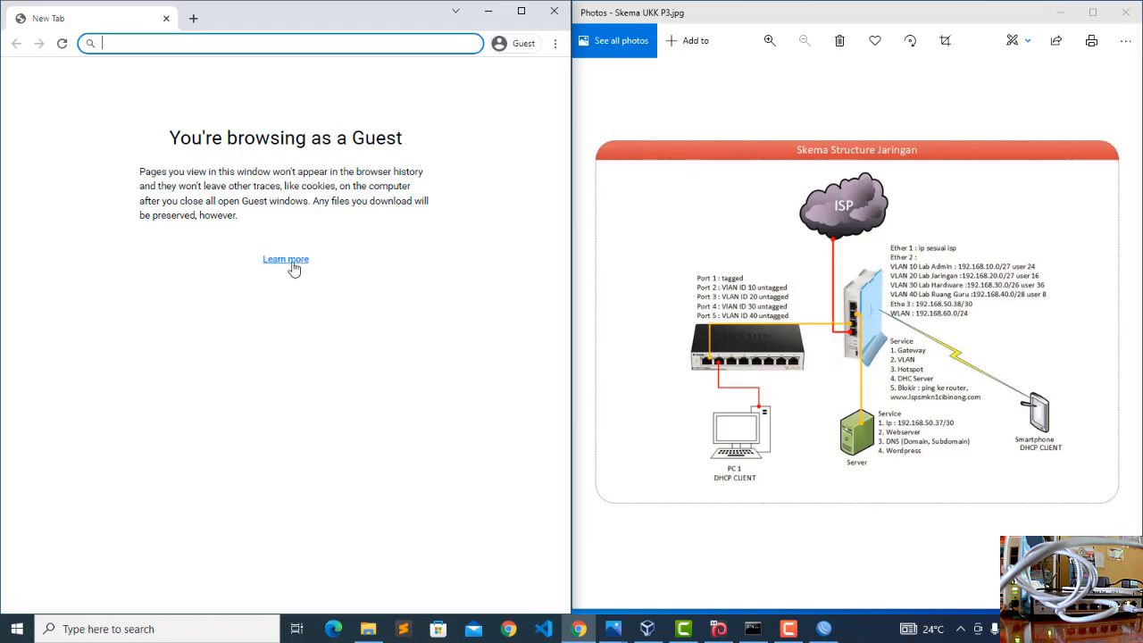
Log into the switch at 10.90.90.90 with the admin password and maximize the browser
type("10")
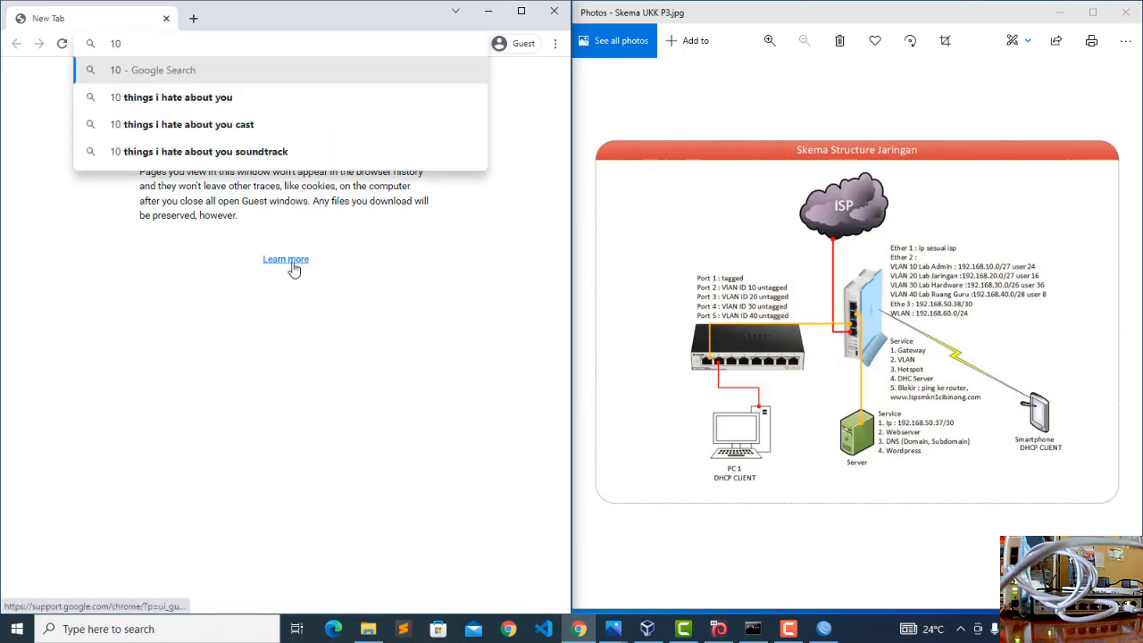
type(".90")
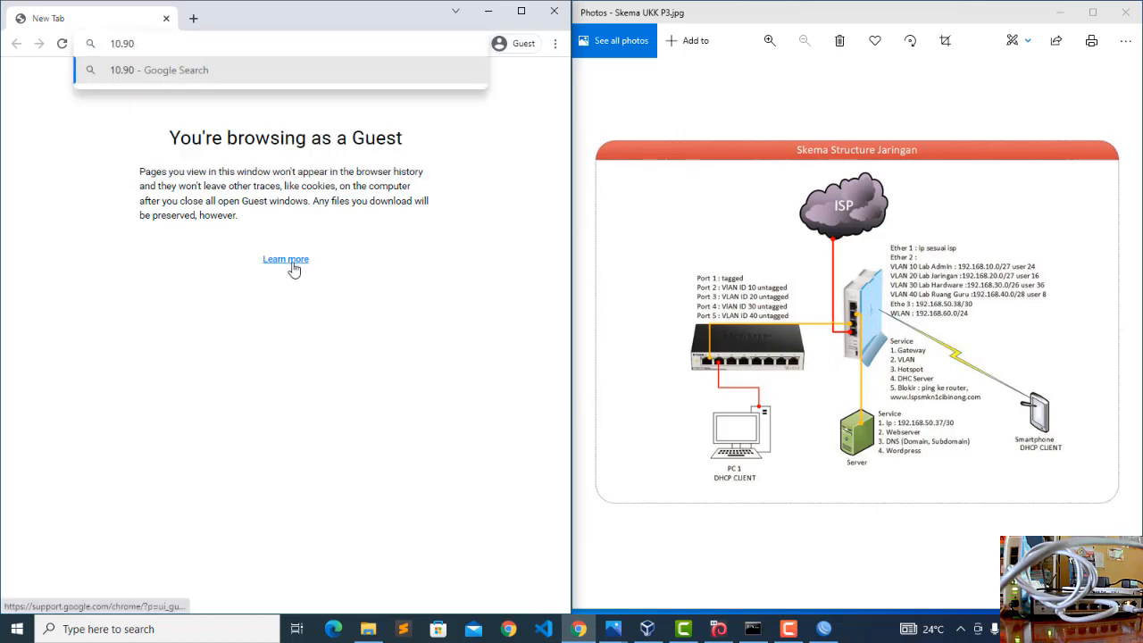
type(".90.")
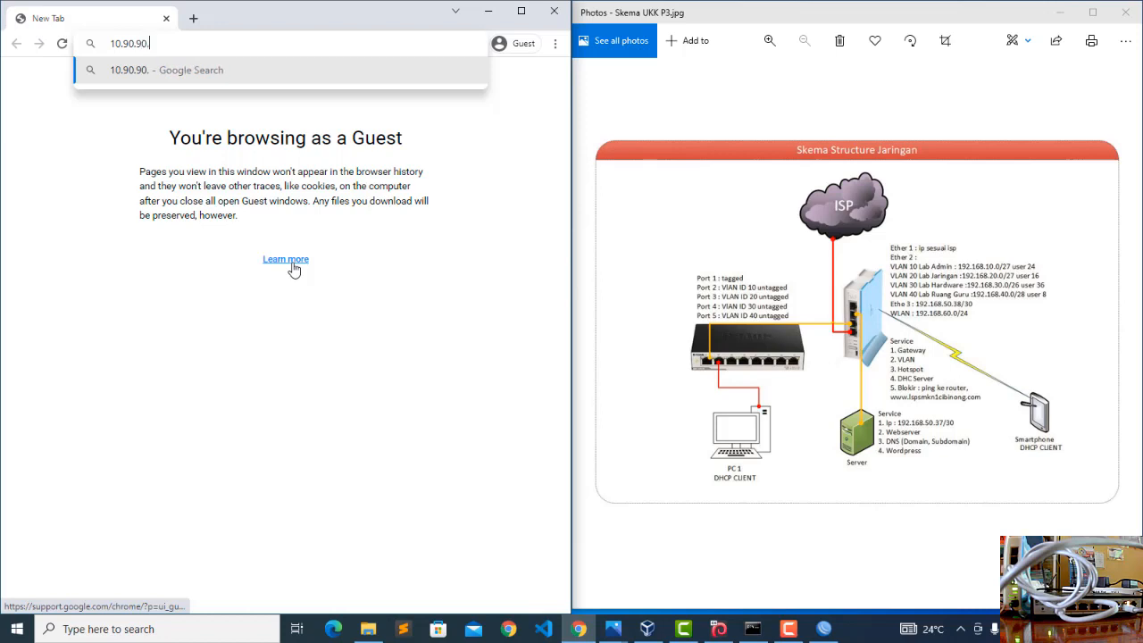
type("90")
key("Return")
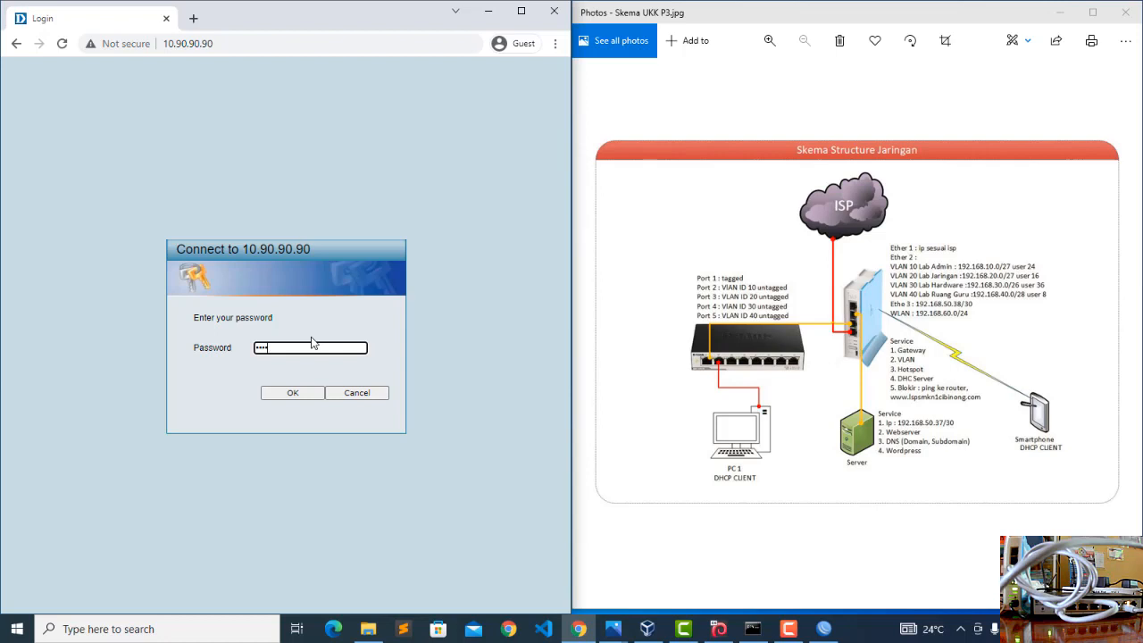
key("Return")
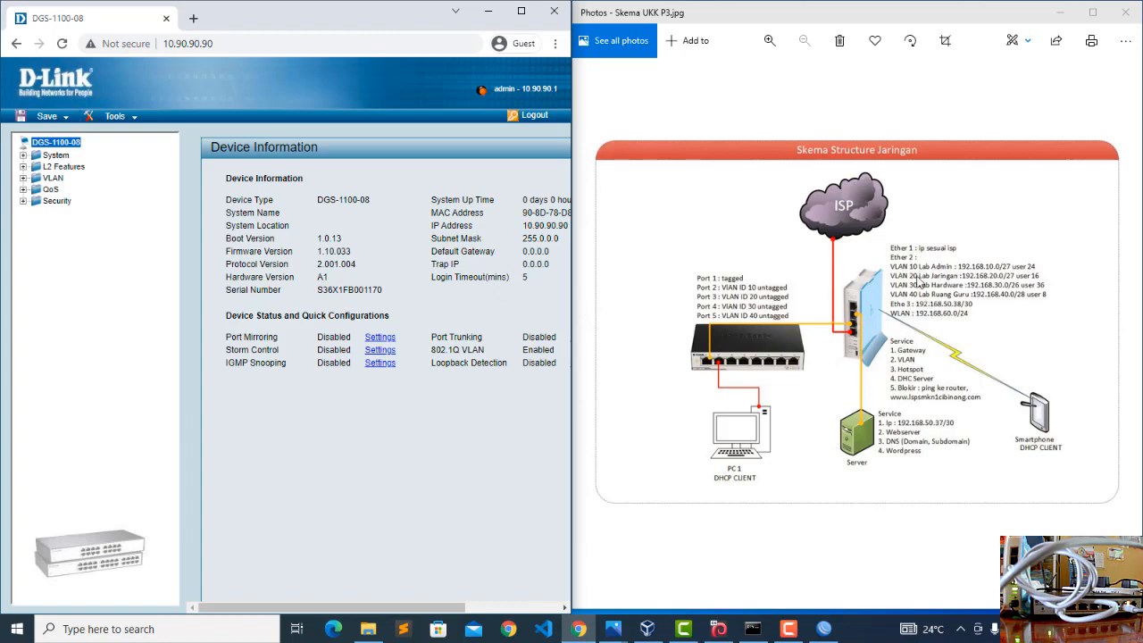
left_click(527, 13)
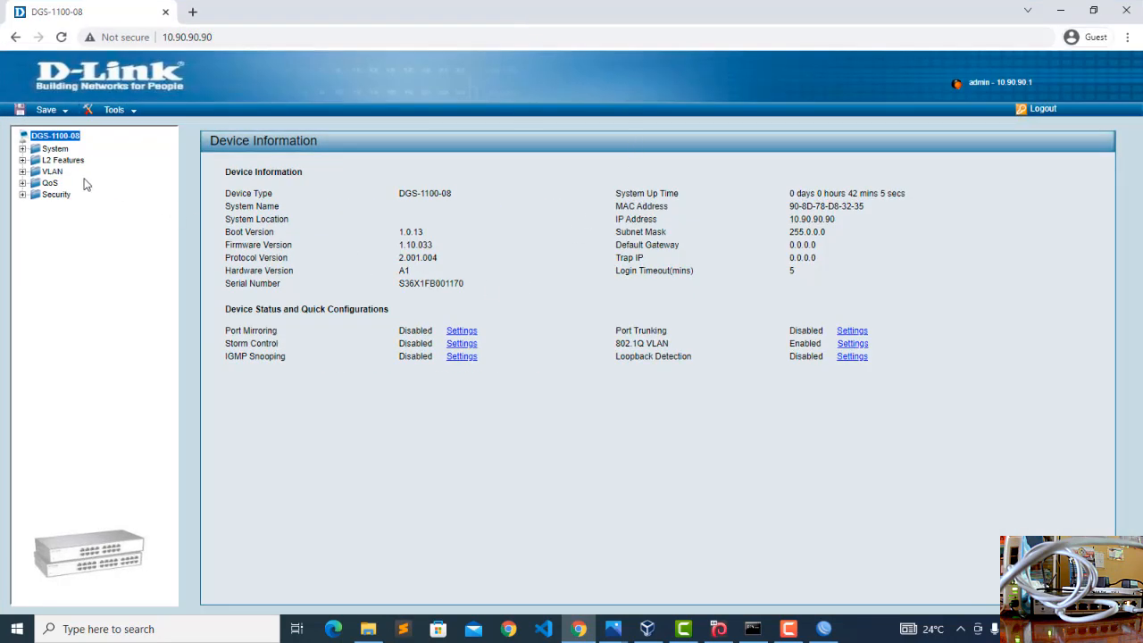
In 802.1Q VLAN settings, make ports 01–05 Not Member of VID 1 and apply
left_click(51, 171)
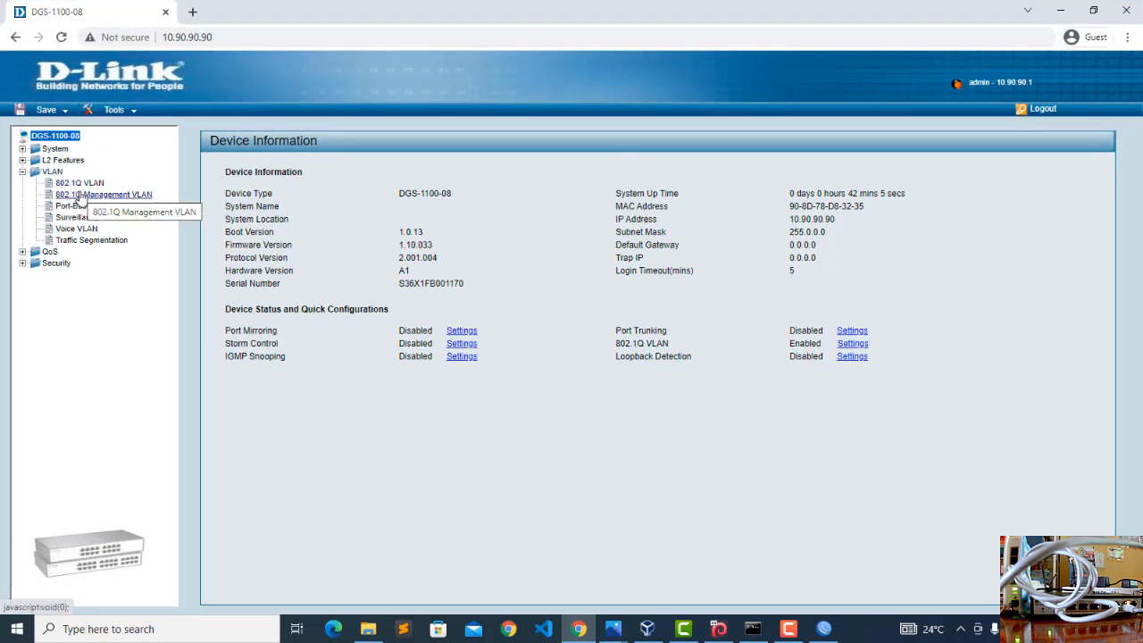
left_click(79, 183)
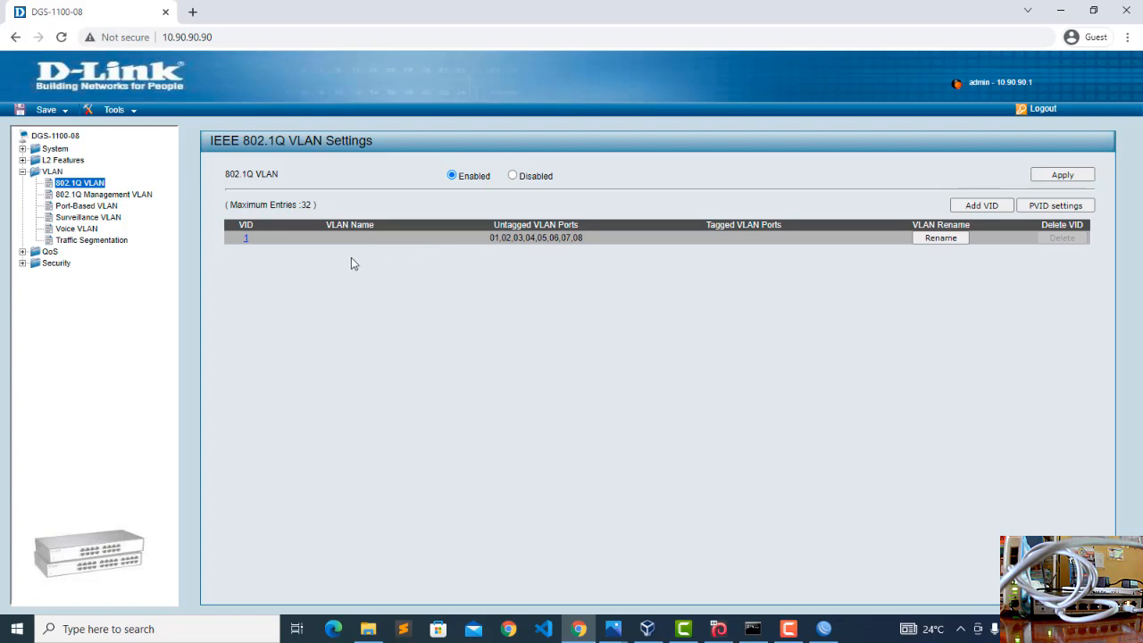
left_click(247, 238)
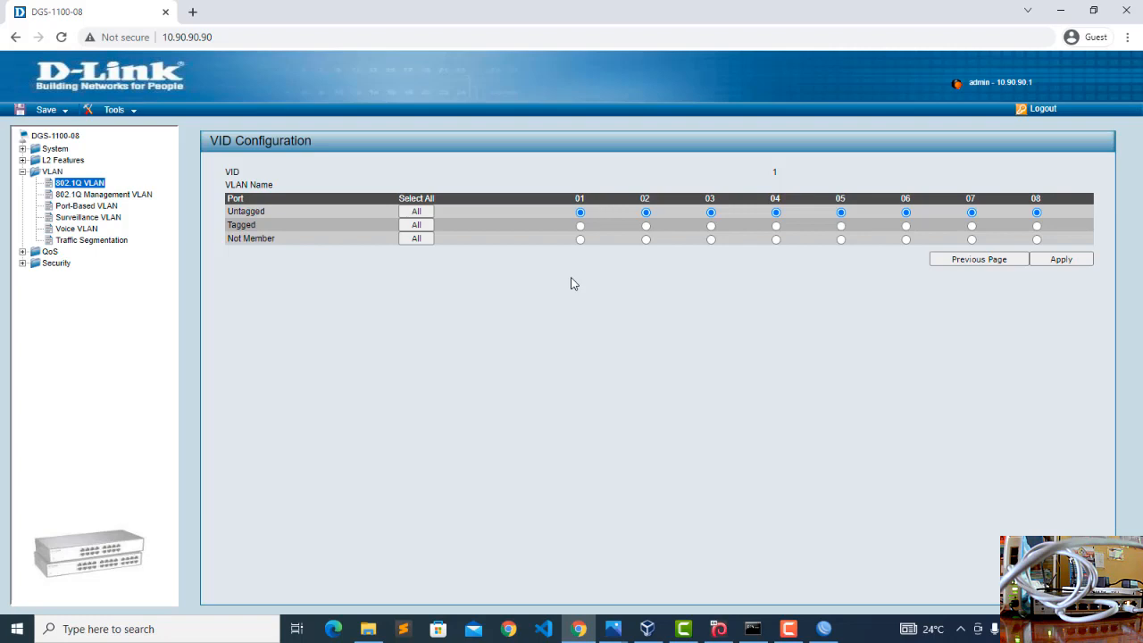
left_click(581, 240)
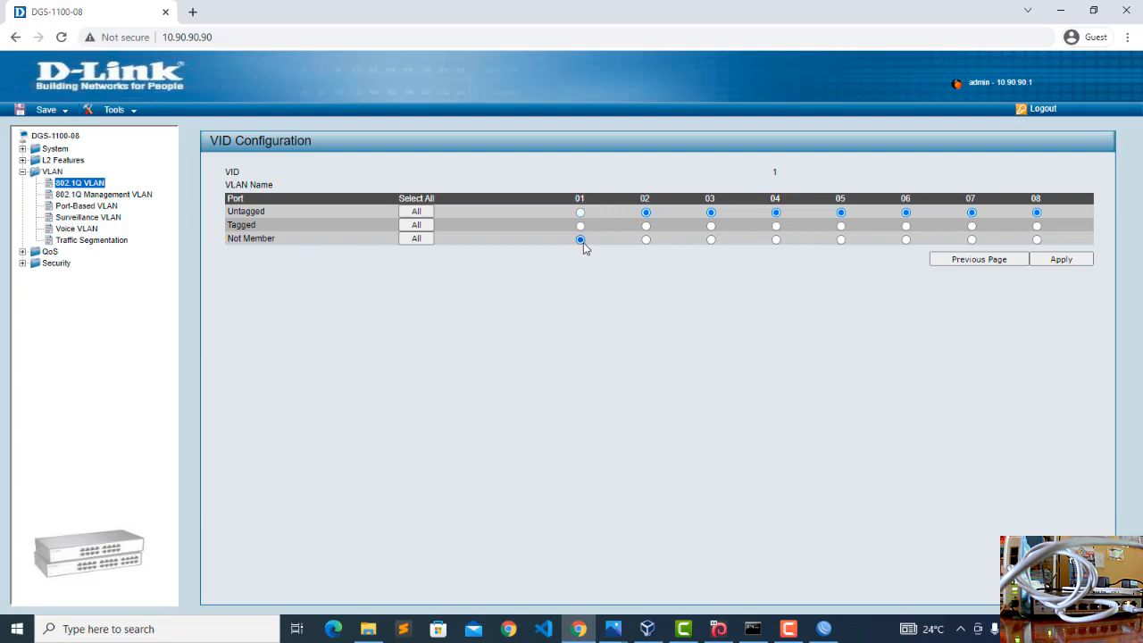
left_click(646, 239)
left_click(711, 239)
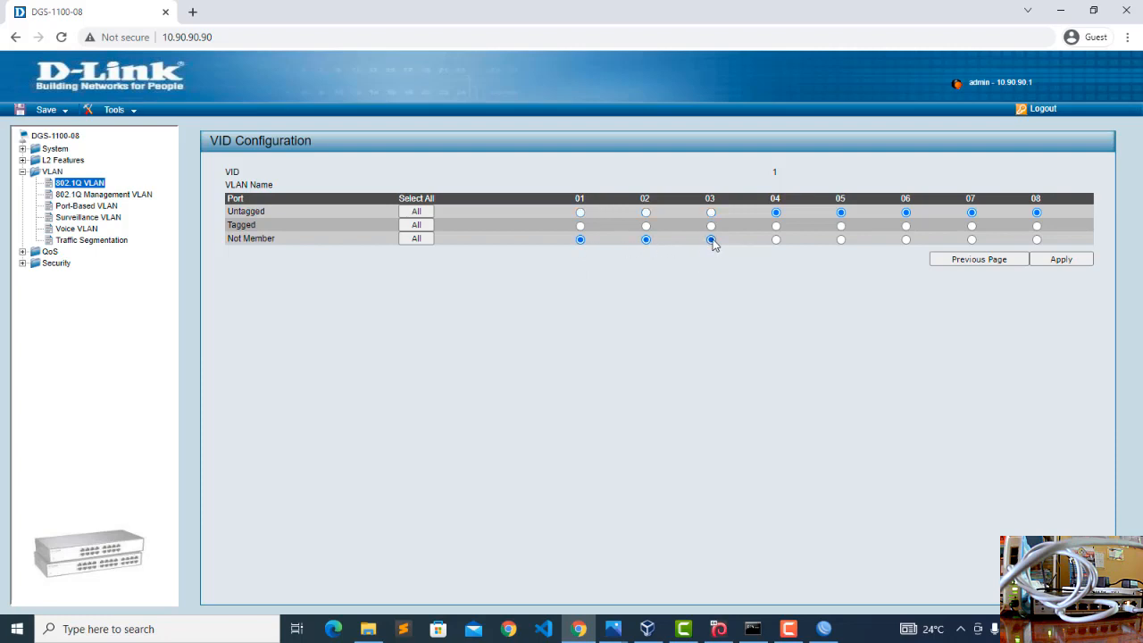
left_click(776, 240)
left_click(1061, 259)
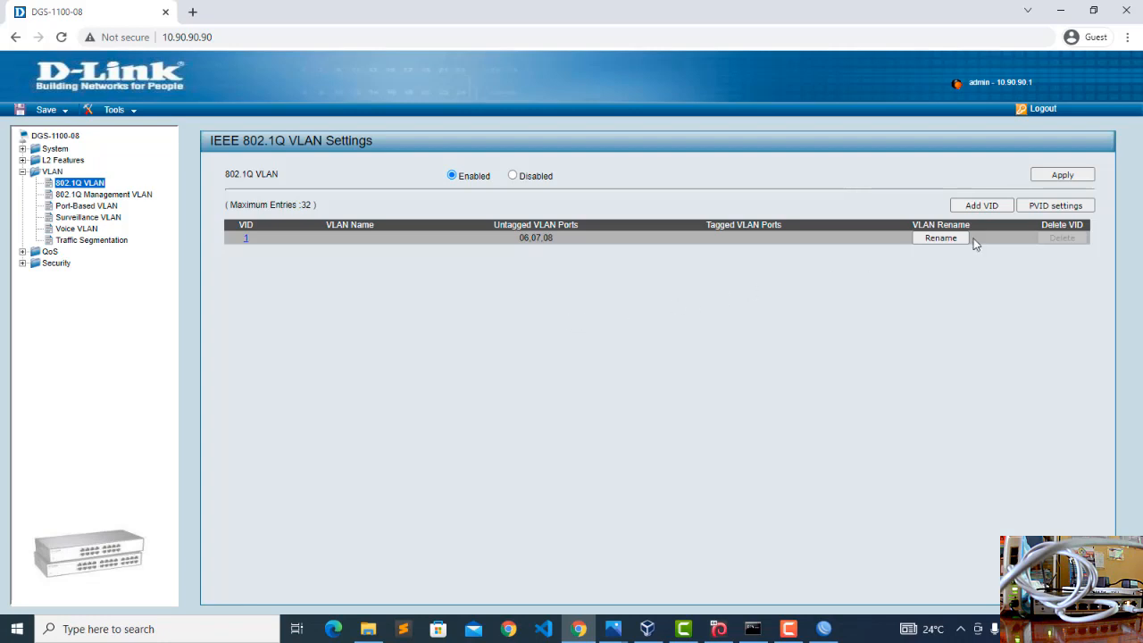
Add VLAN 10 'Lab Admin' with port 01 tagged and port 02 untagged
left_click(981, 206)
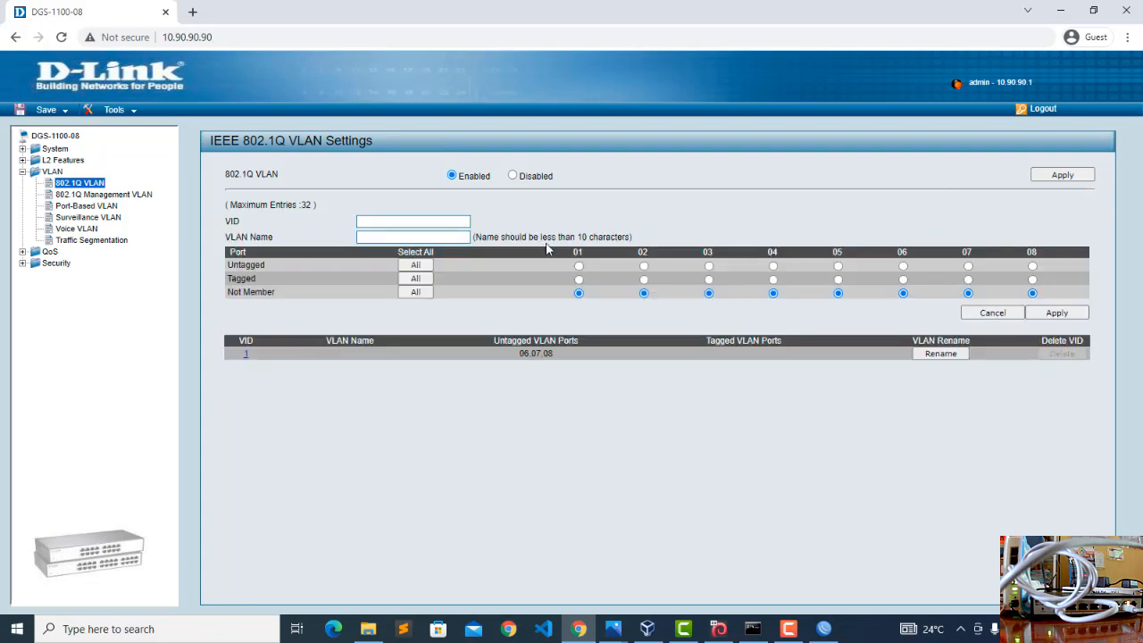
left_click(379, 221)
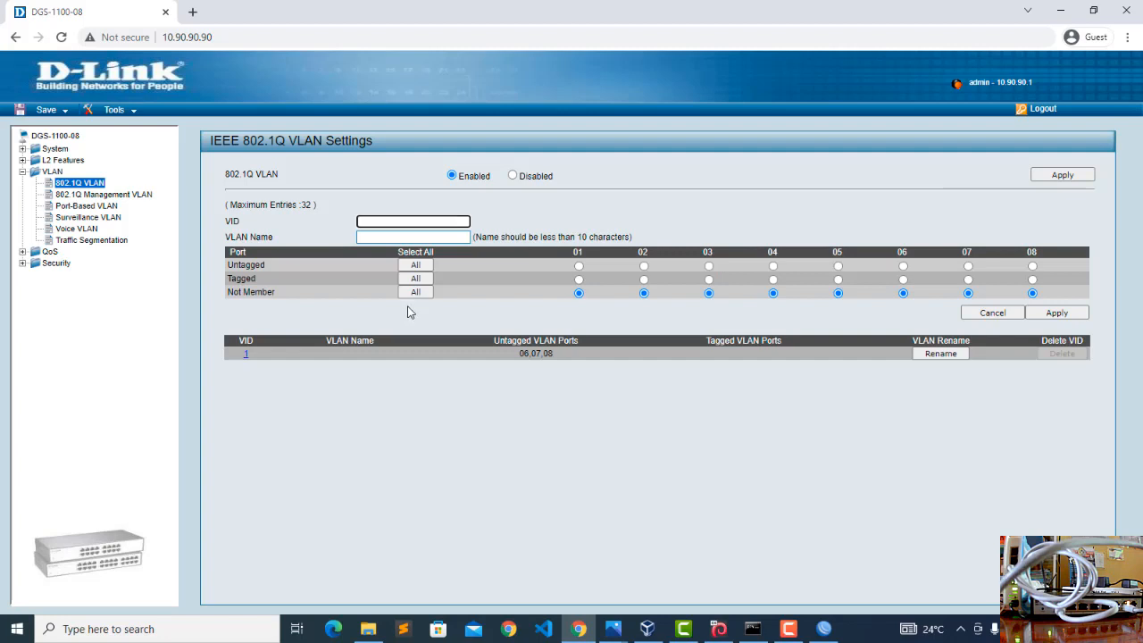
type("10")
key("Tab")
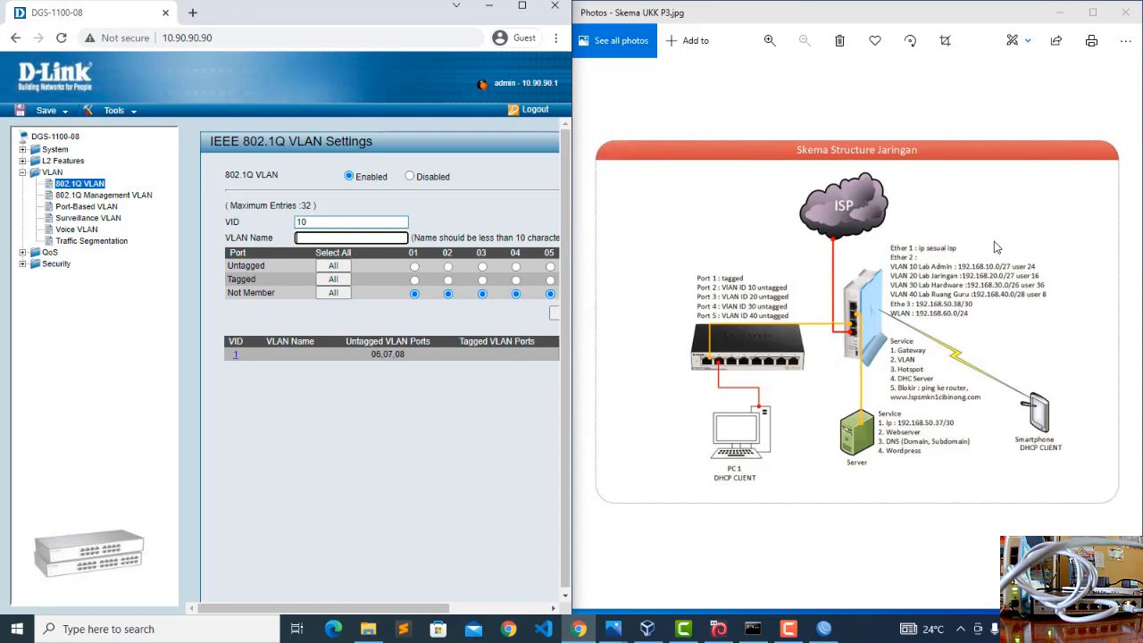
left_click(323, 237)
type("Lab")
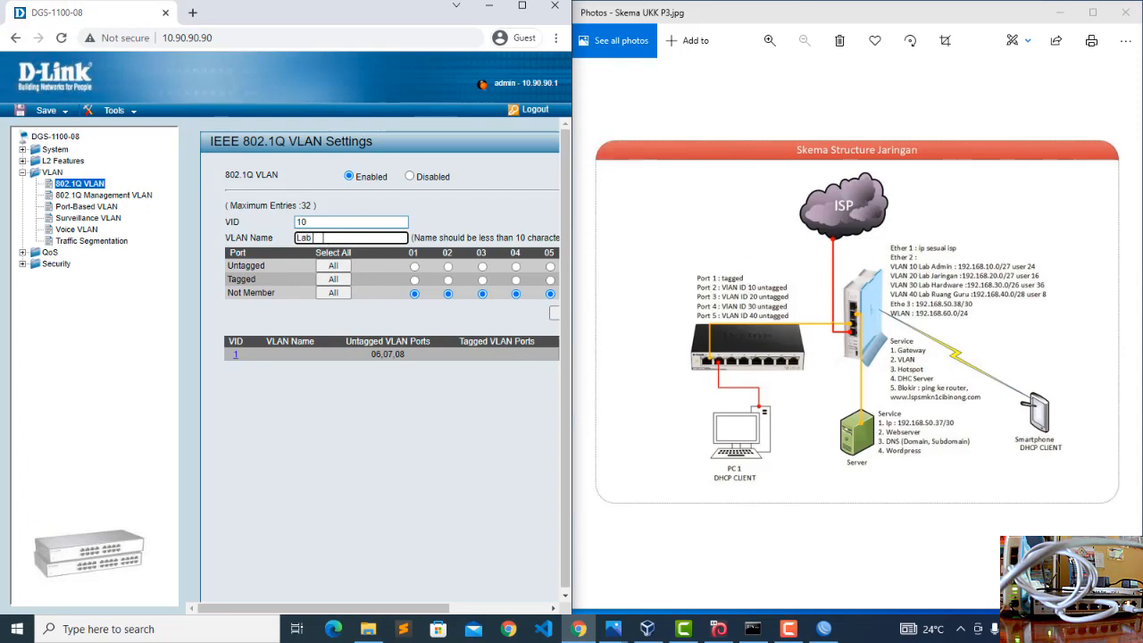
type(" Admin")
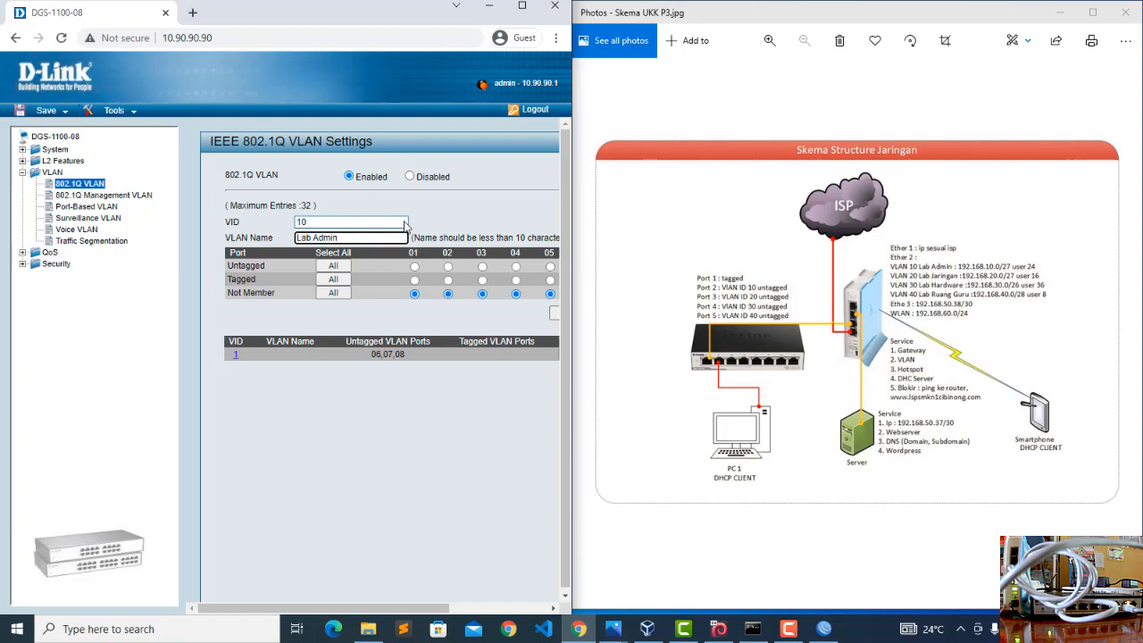
left_click(339, 613)
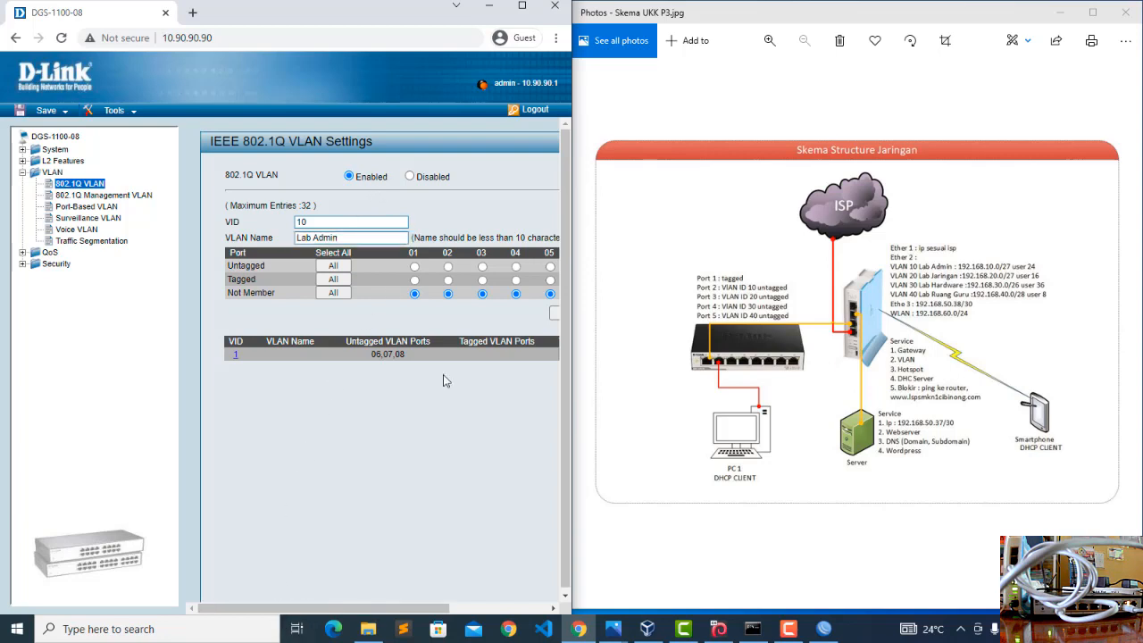
left_click(523, 6)
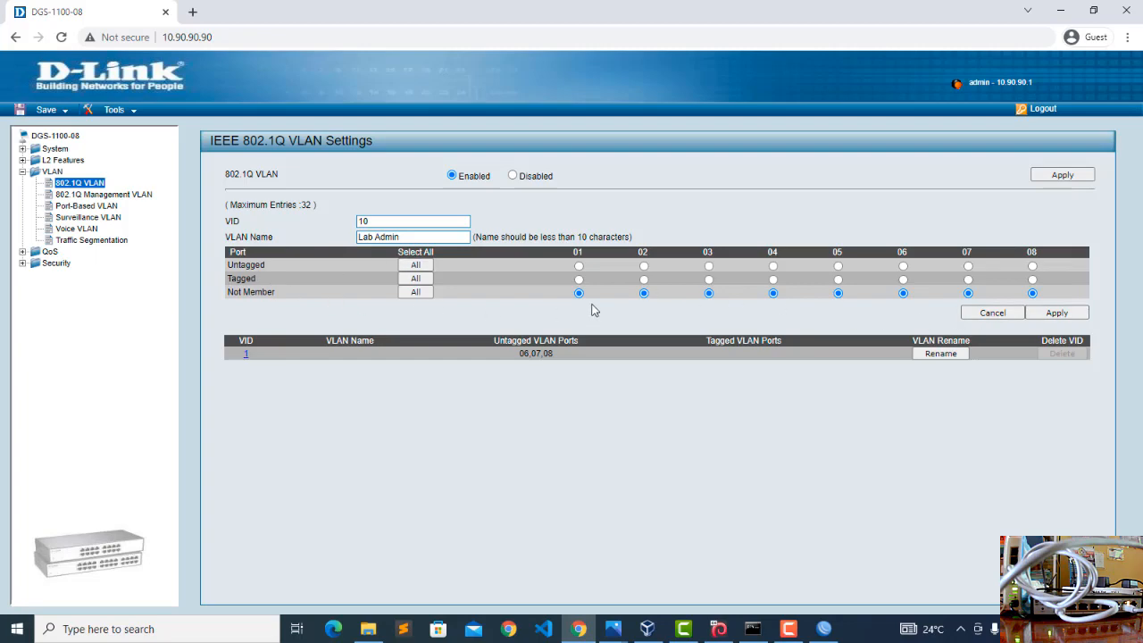
key("super+Left")
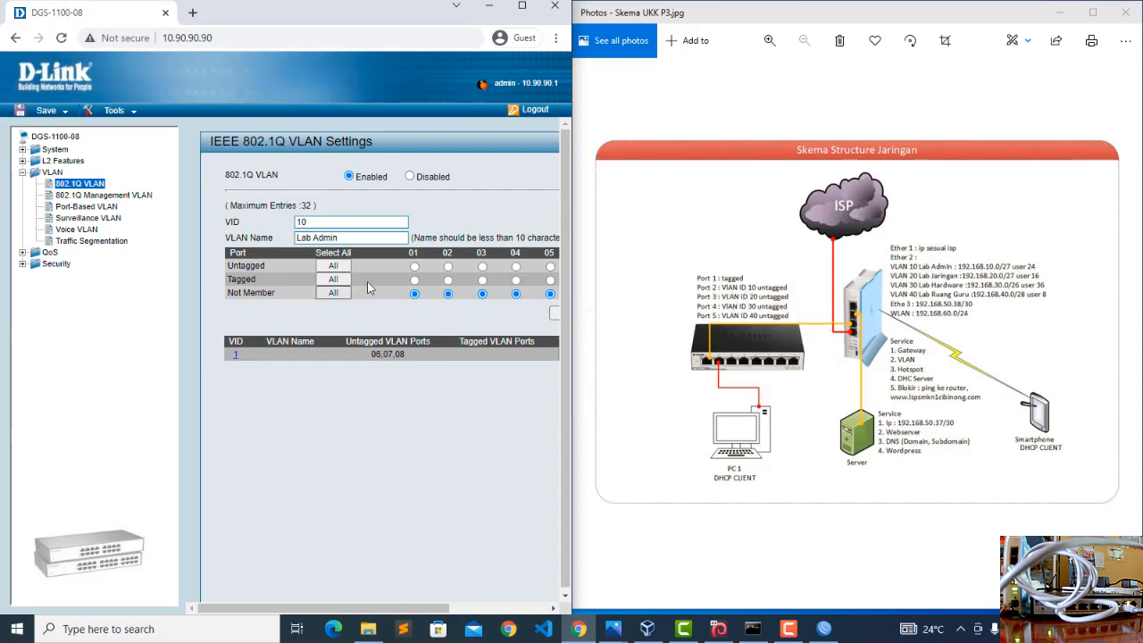
left_click(415, 281)
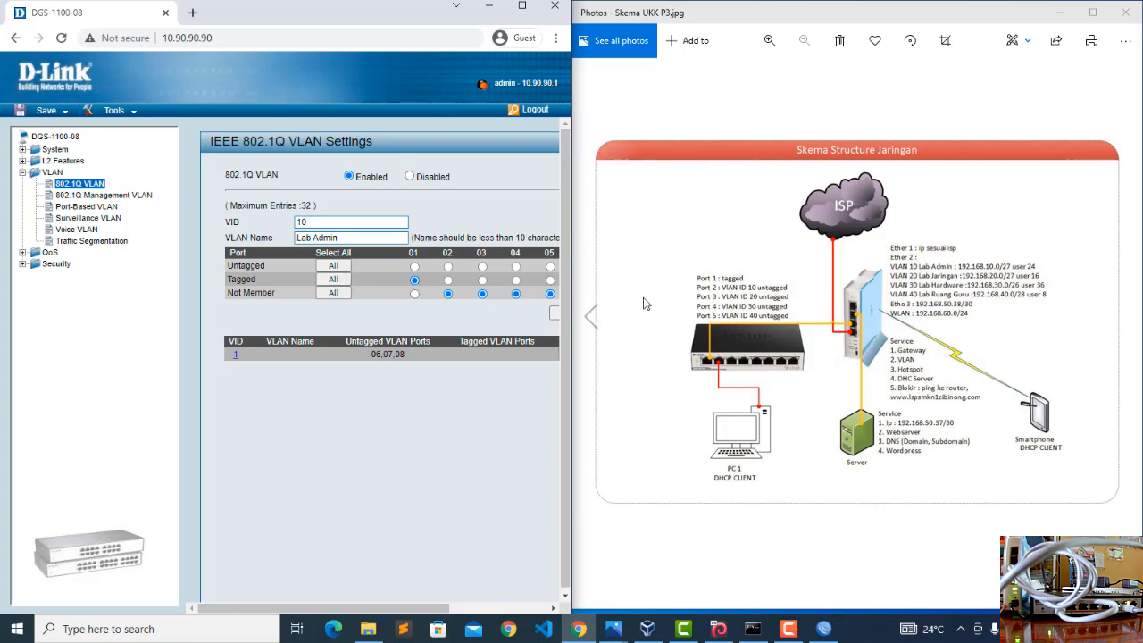
left_click(448, 267)
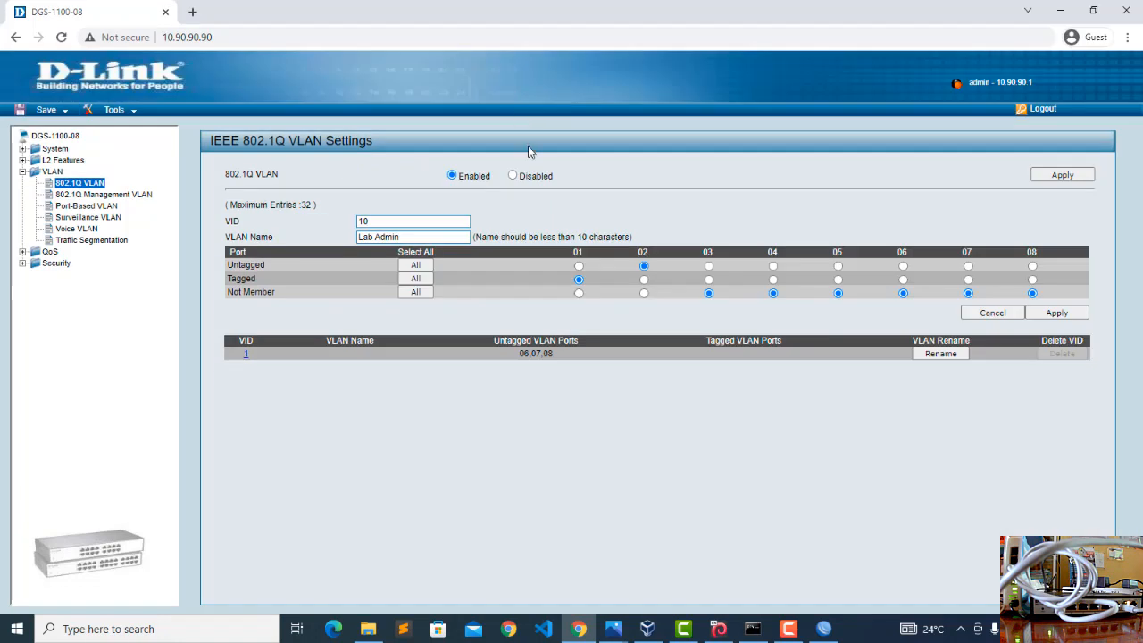
left_click(522, 6)
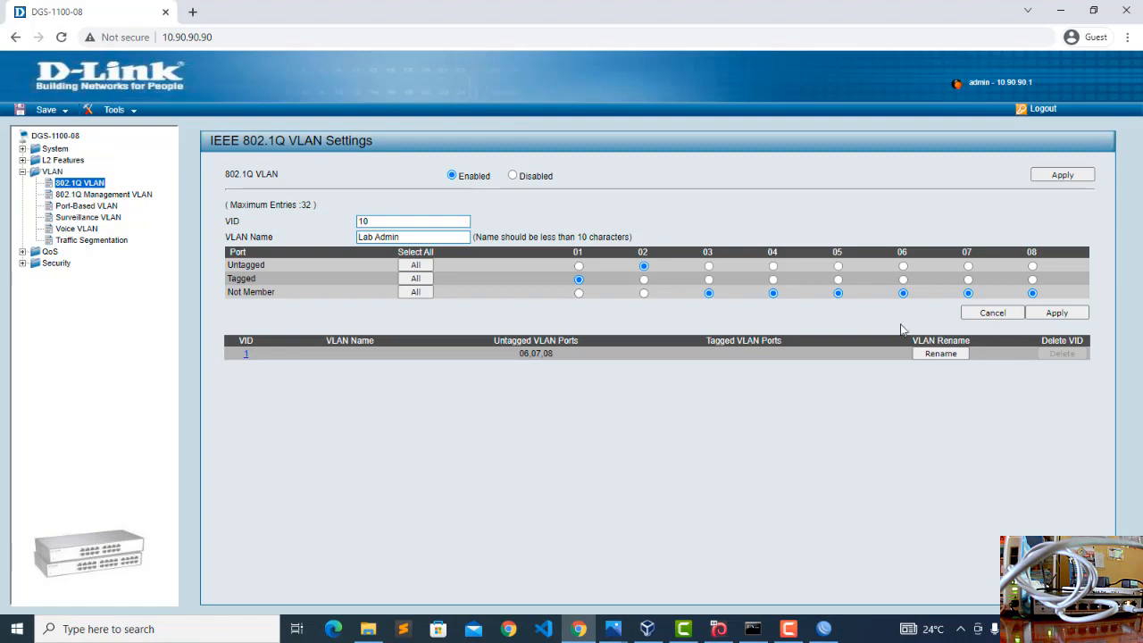
left_click(1057, 313)
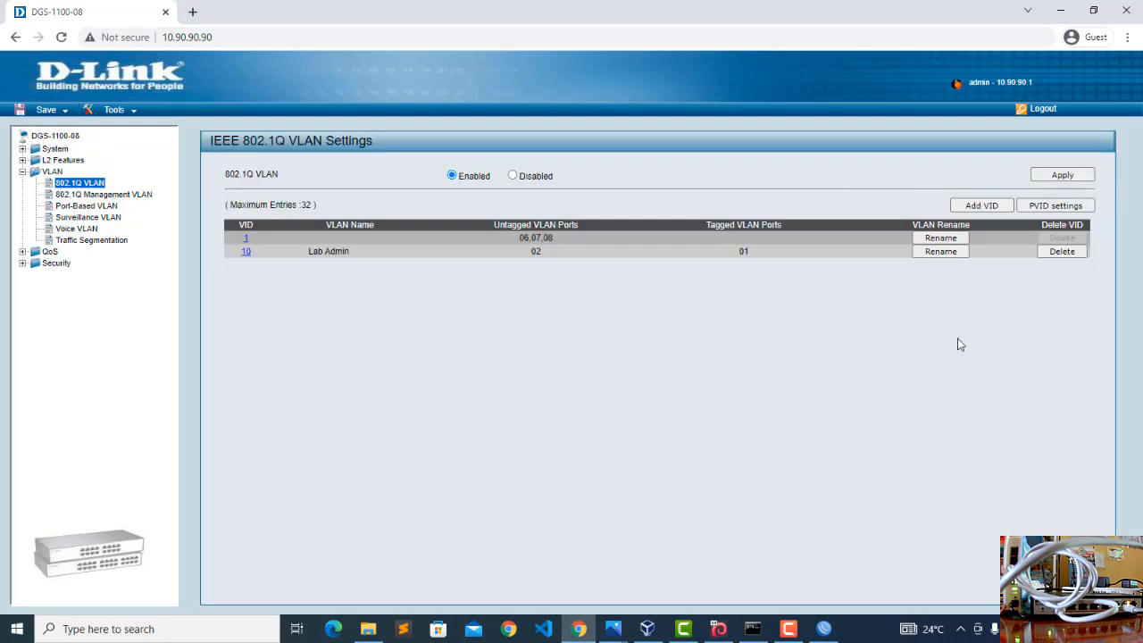
Add VLAN 20 'Jaringan' with port 01 tagged and port 03 untagged
left_click(977, 207)
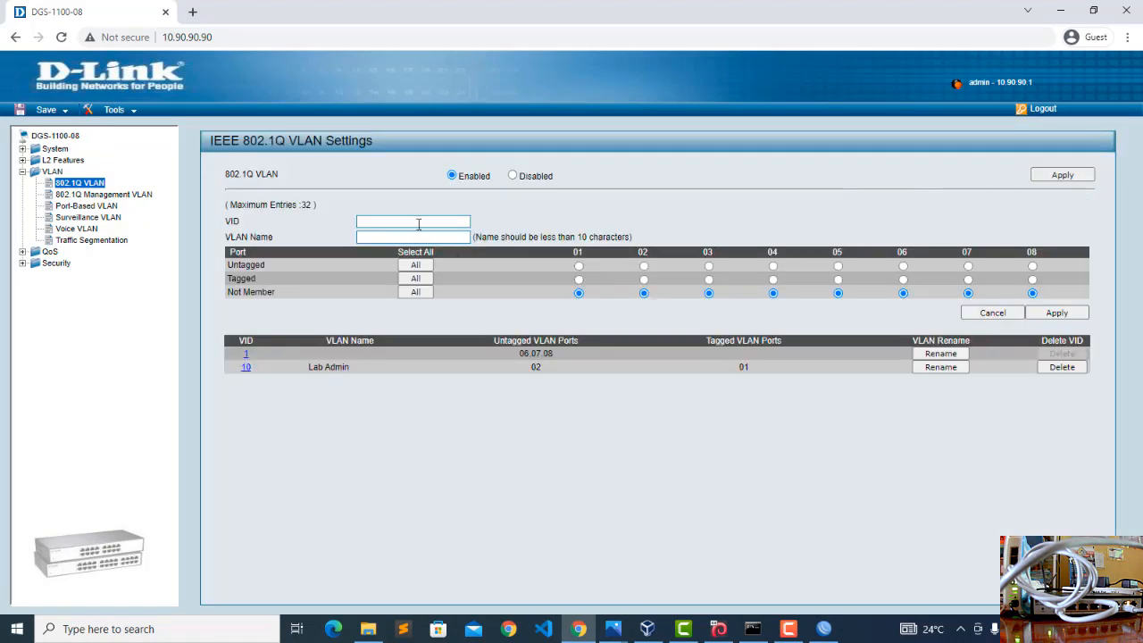
left_click(418, 223)
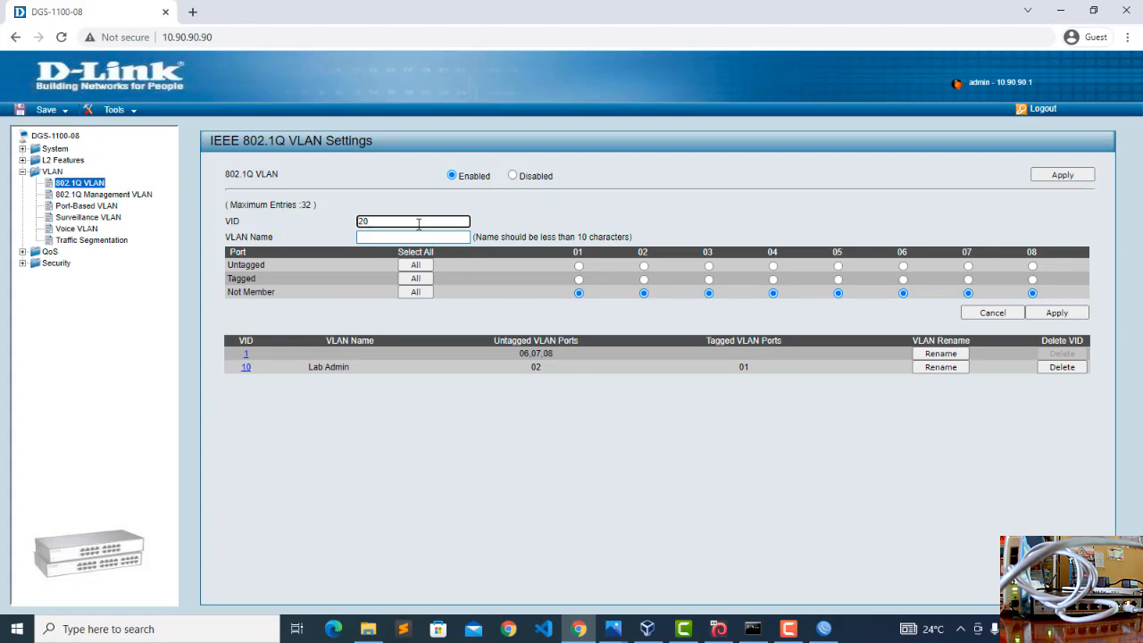
left_click(413, 236)
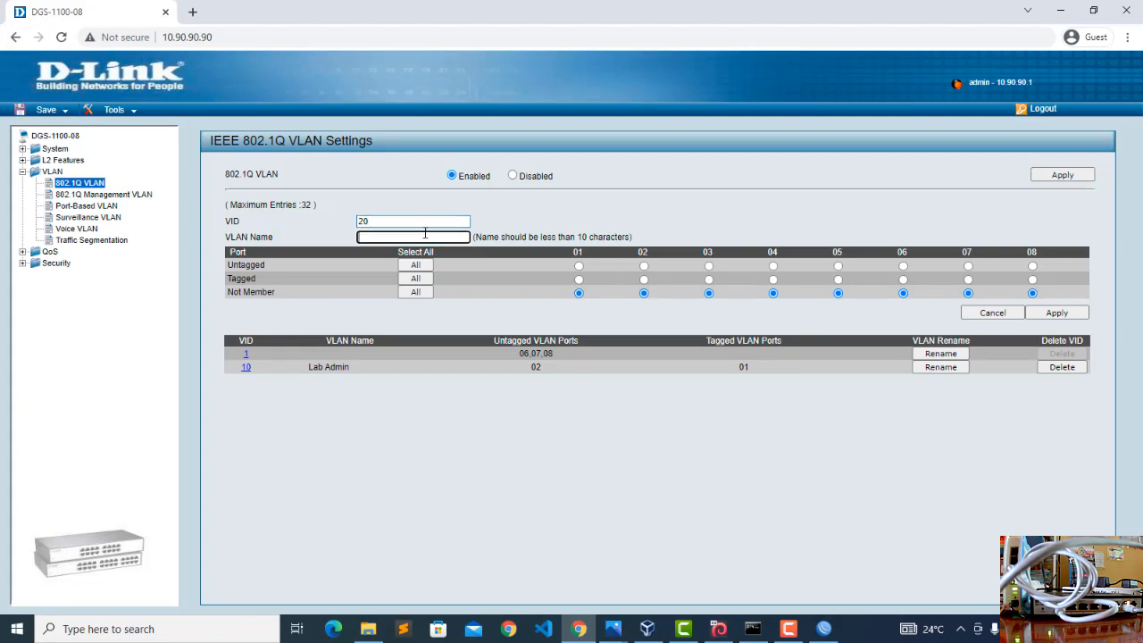
key("super+Left")
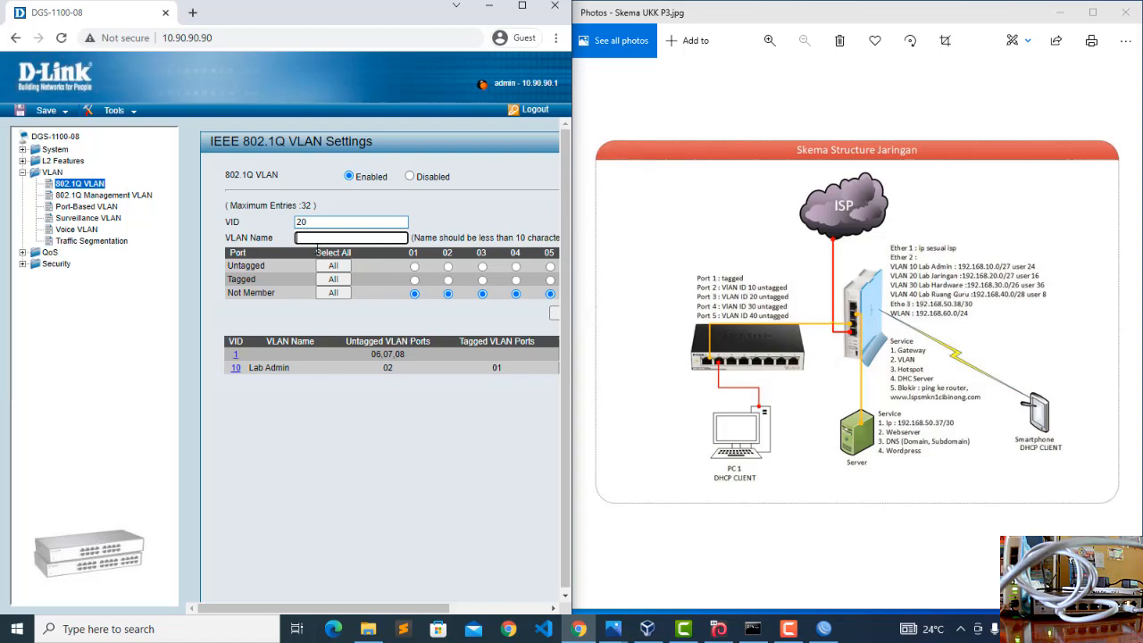
type("Lab jaring")
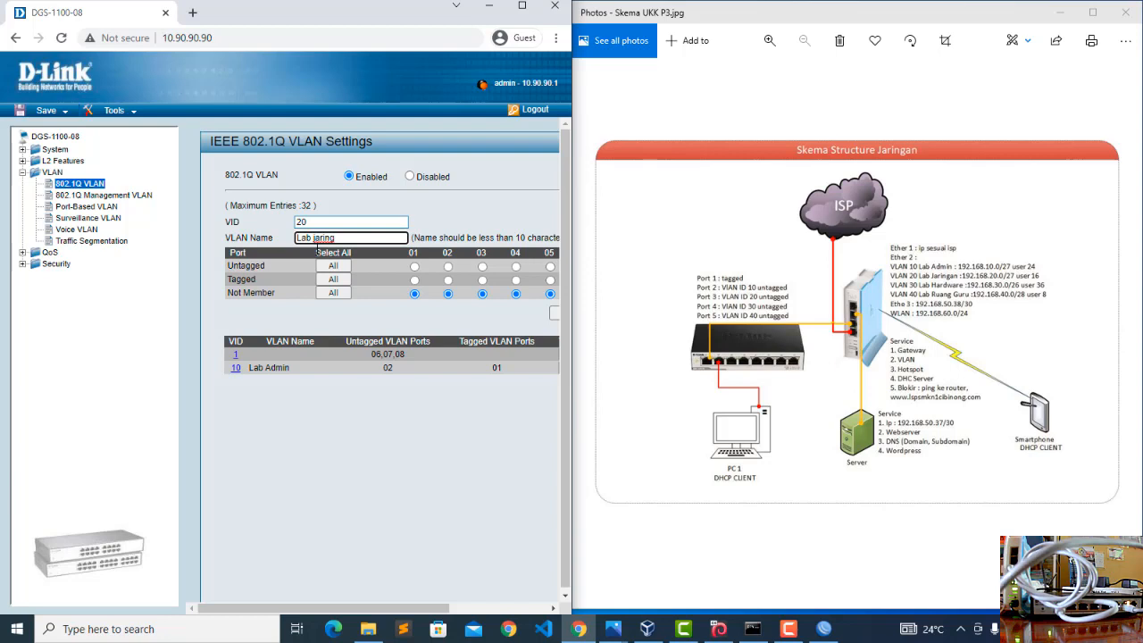
key("BackSpace")
key("BackSpace")
key("BackSpace")
key("BackSpace")
key("BackSpace")
key("BackSpace")
key("BackSpace")
key("BackSpace")
key("BackSpace")
key("BackSpace")
type("Jaringan")
left_click(415, 281)
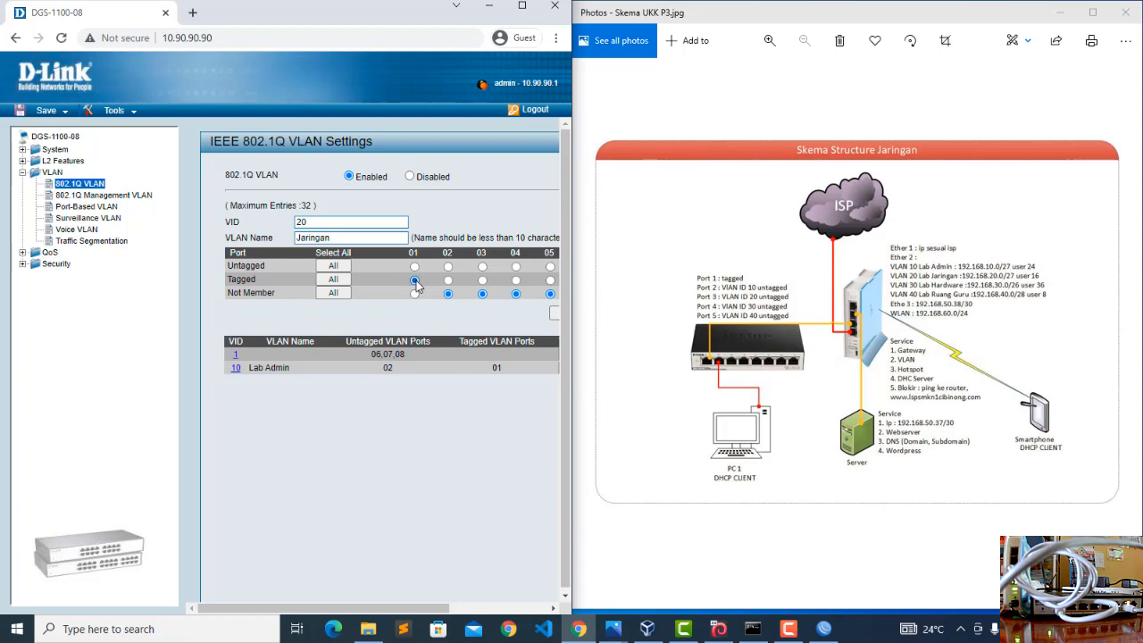
left_click(482, 267)
left_click(523, 6)
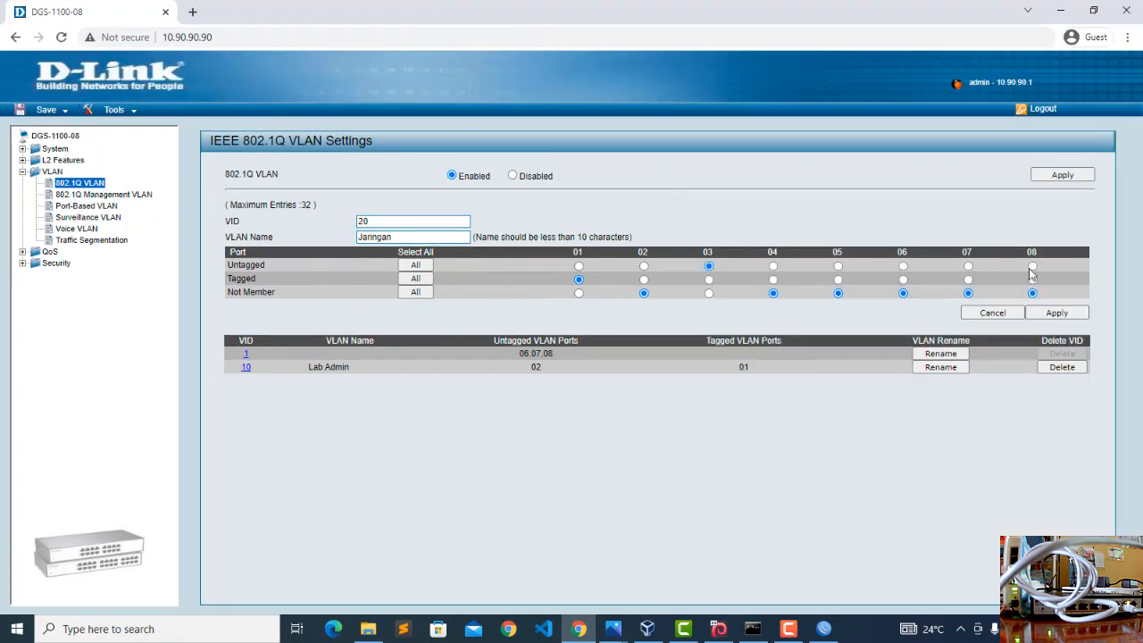
left_click(1060, 314)
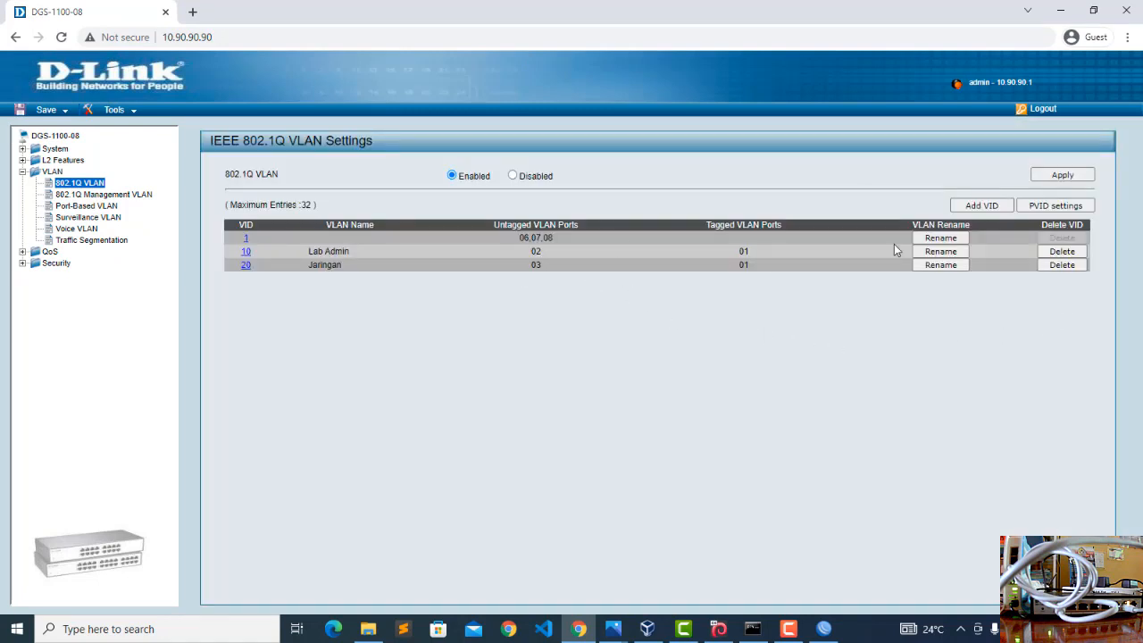
left_click(993, 207)
Create VID 30 'Hardware', tagging port 01 and leaving port 04 untagged
left_click(362, 222)
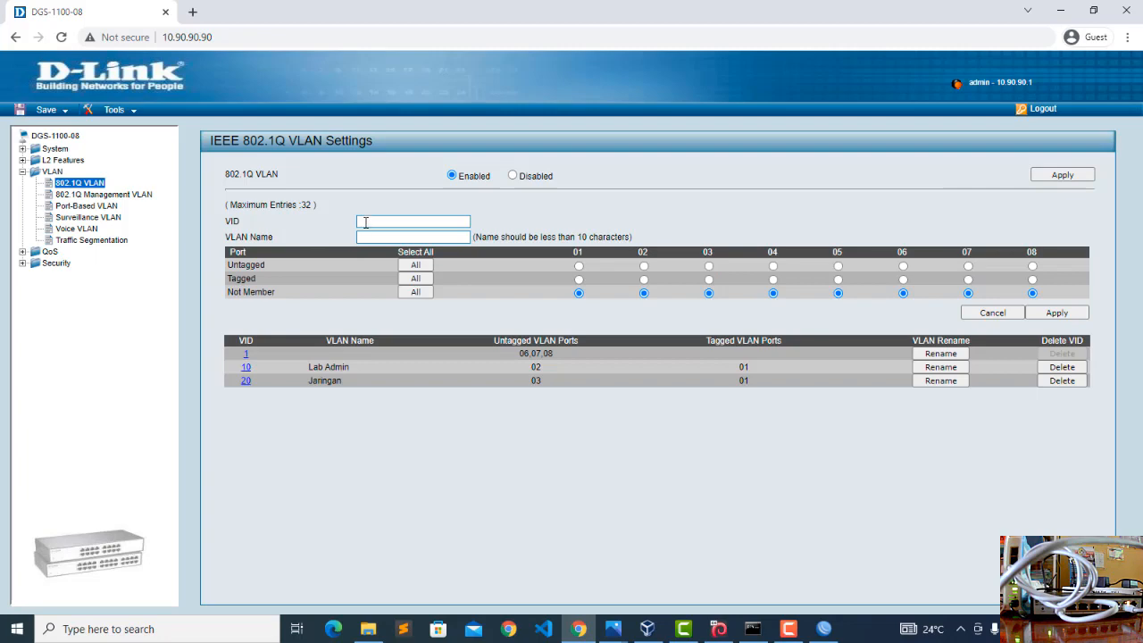
type("30")
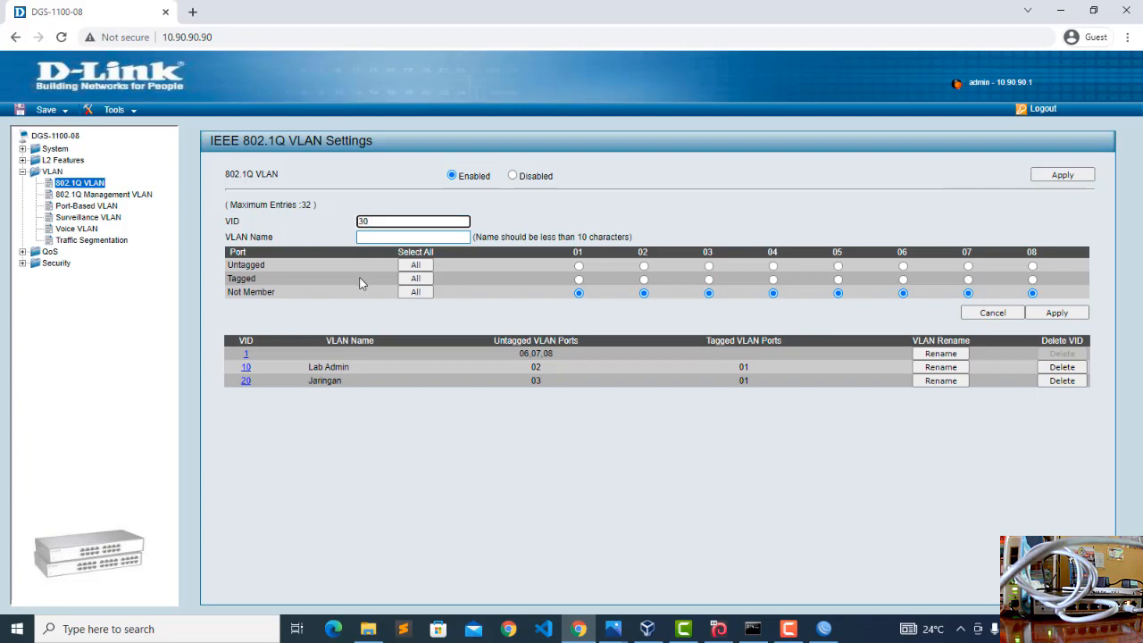
left_click(379, 238)
key("super+Left")
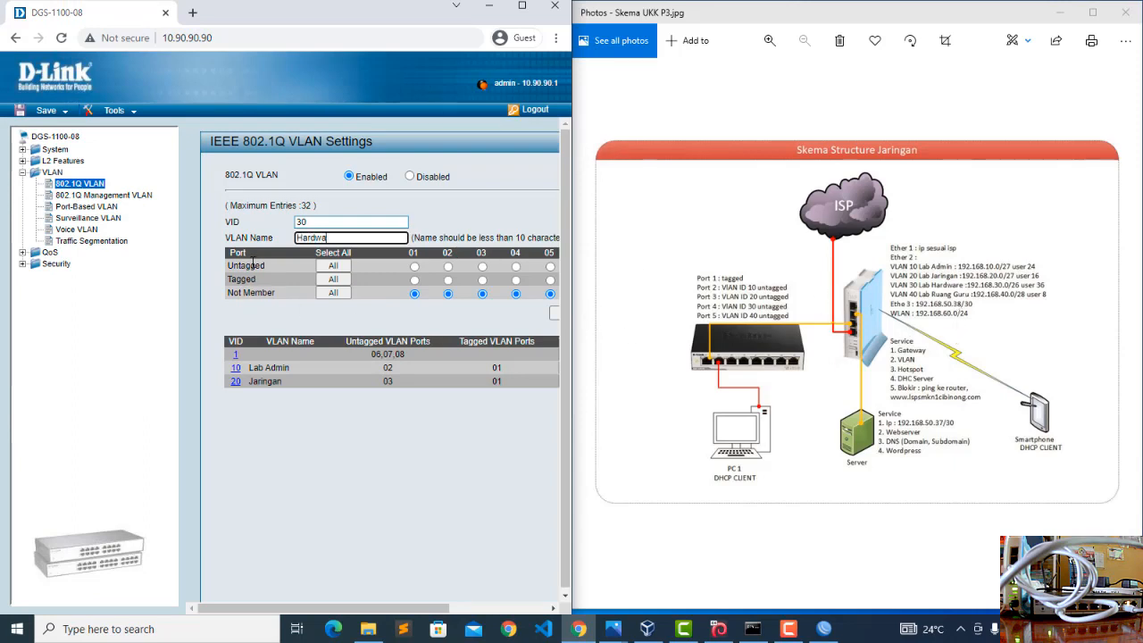
type("re")
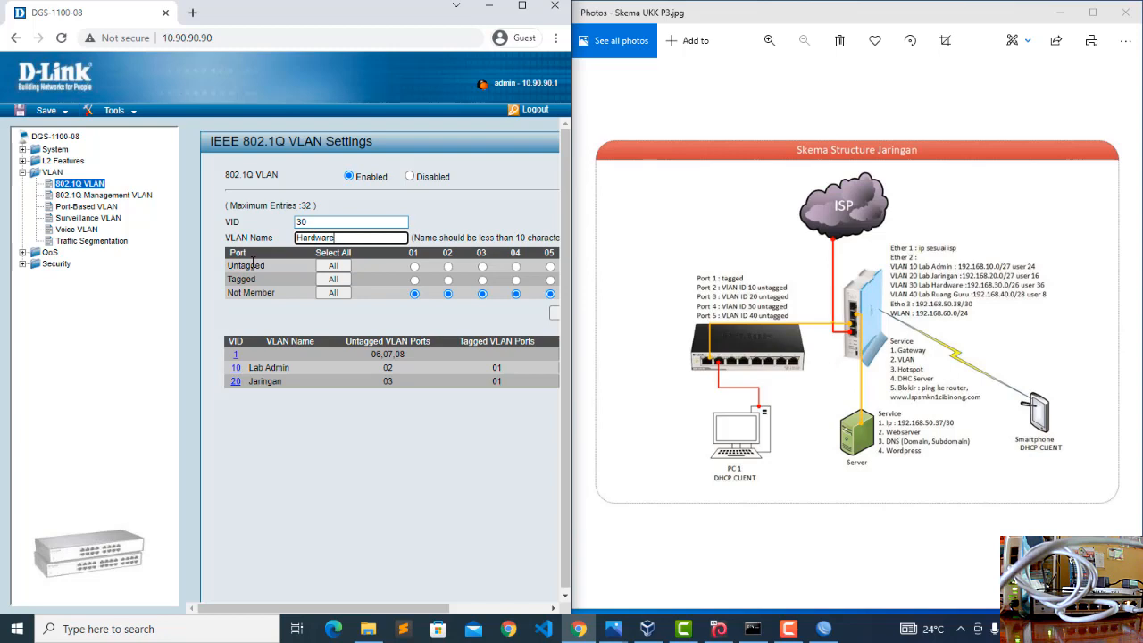
left_click(415, 281)
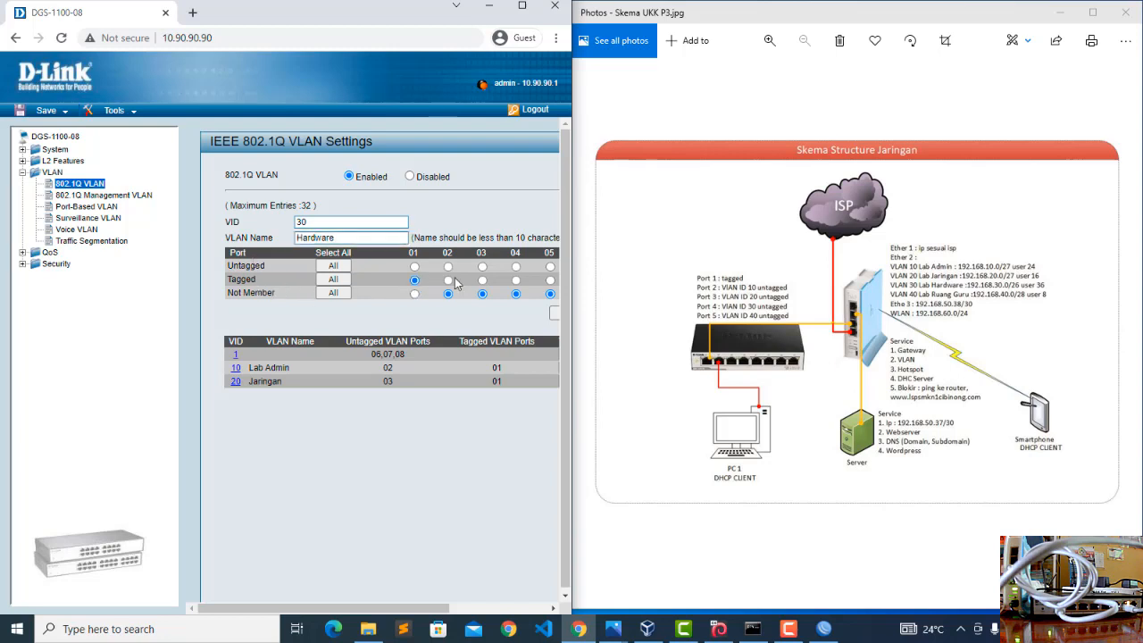
left_click(517, 267)
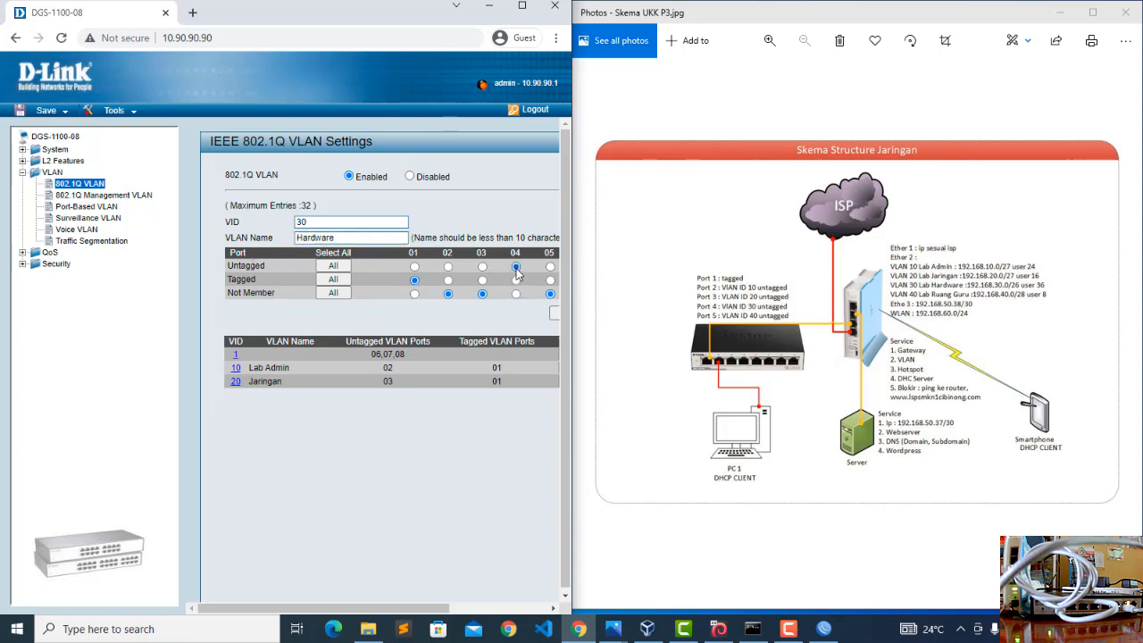
left_click(522, 6)
left_click(1057, 313)
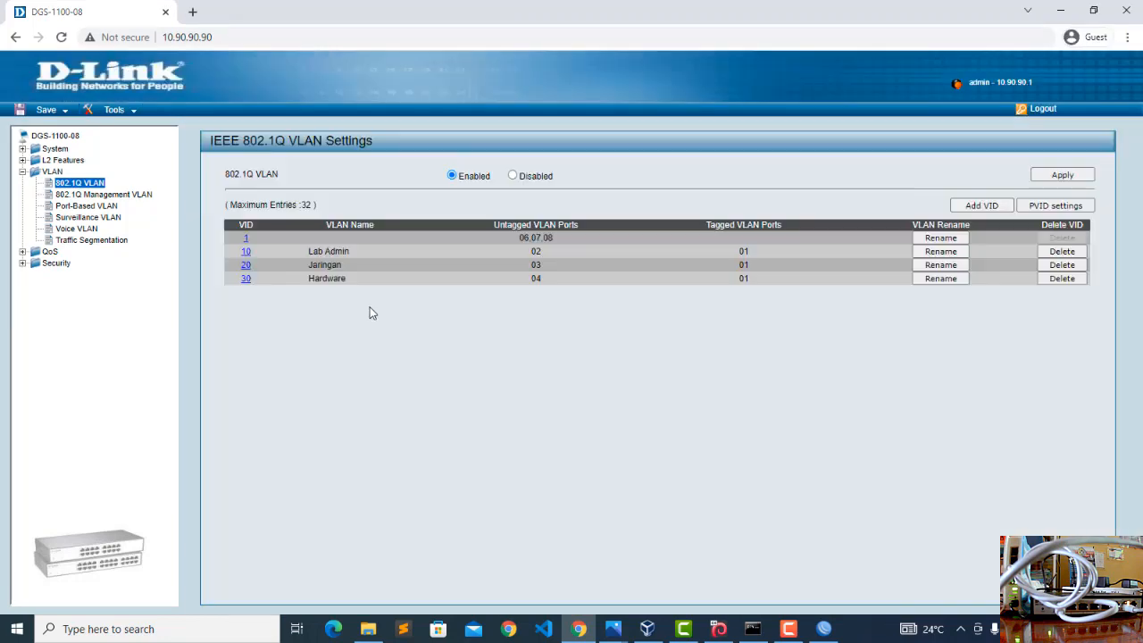
left_click(982, 205)
left_click(372, 224)
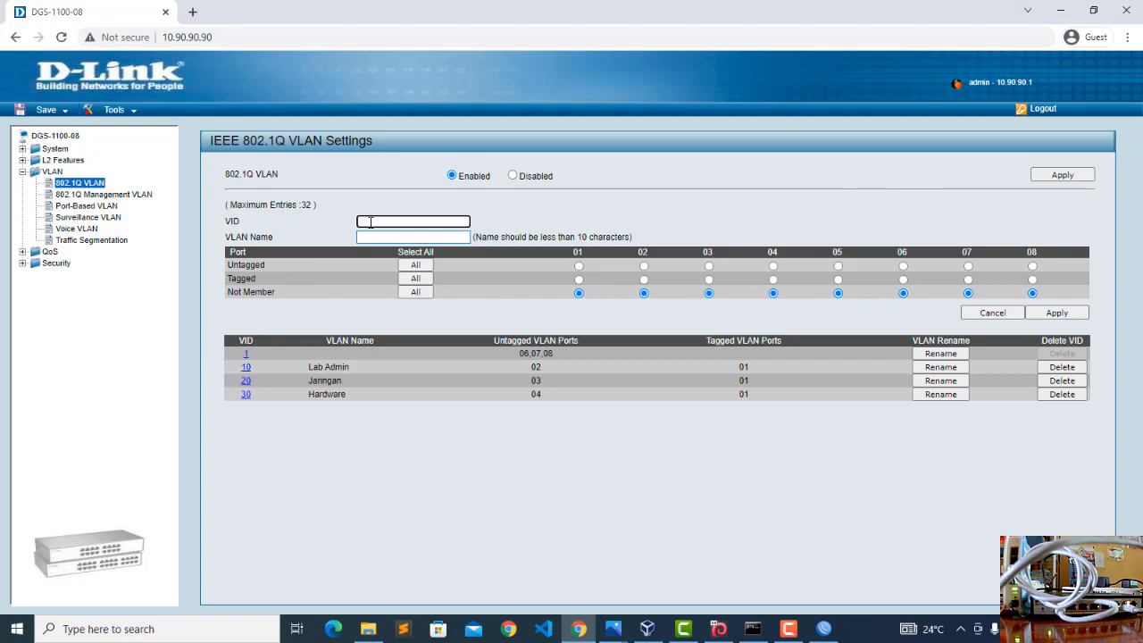
Create VID 40 'Ruang guru', tagging port 01 and leaving port 05 untagged
type("40")
left_click(368, 237)
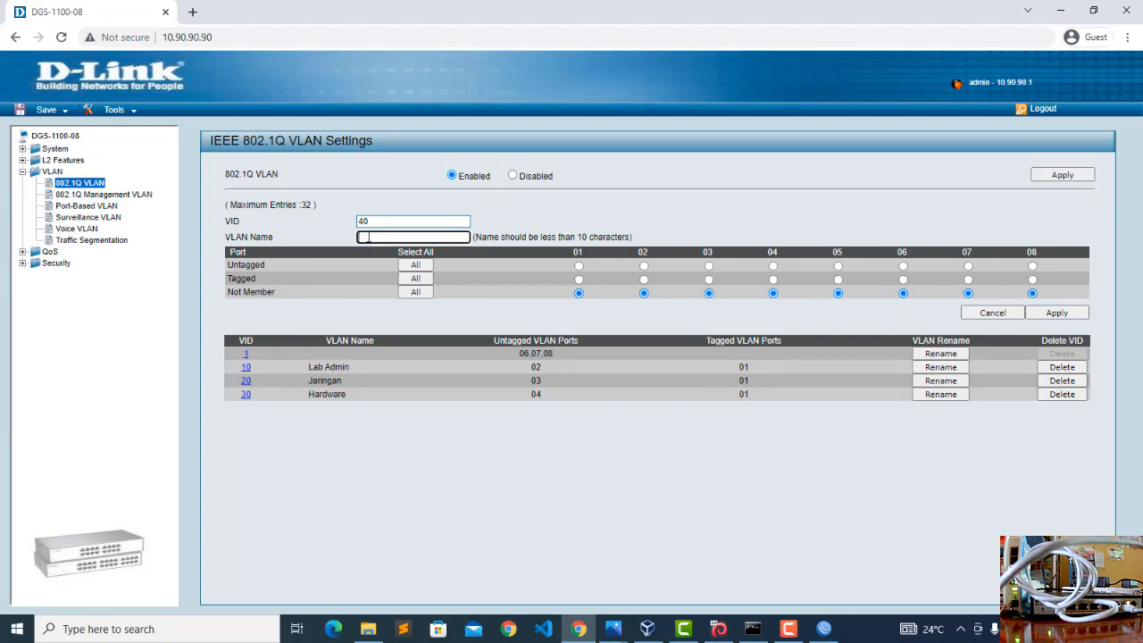
type("Ruang guru")
left_click(579, 278)
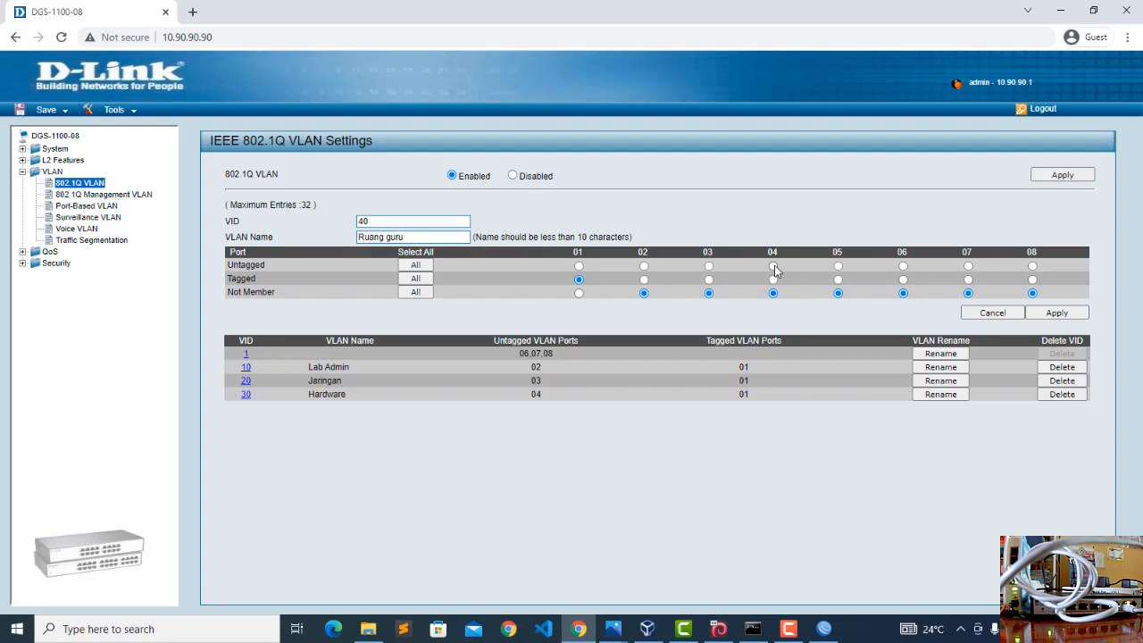
left_click(838, 266)
left_click(1057, 313)
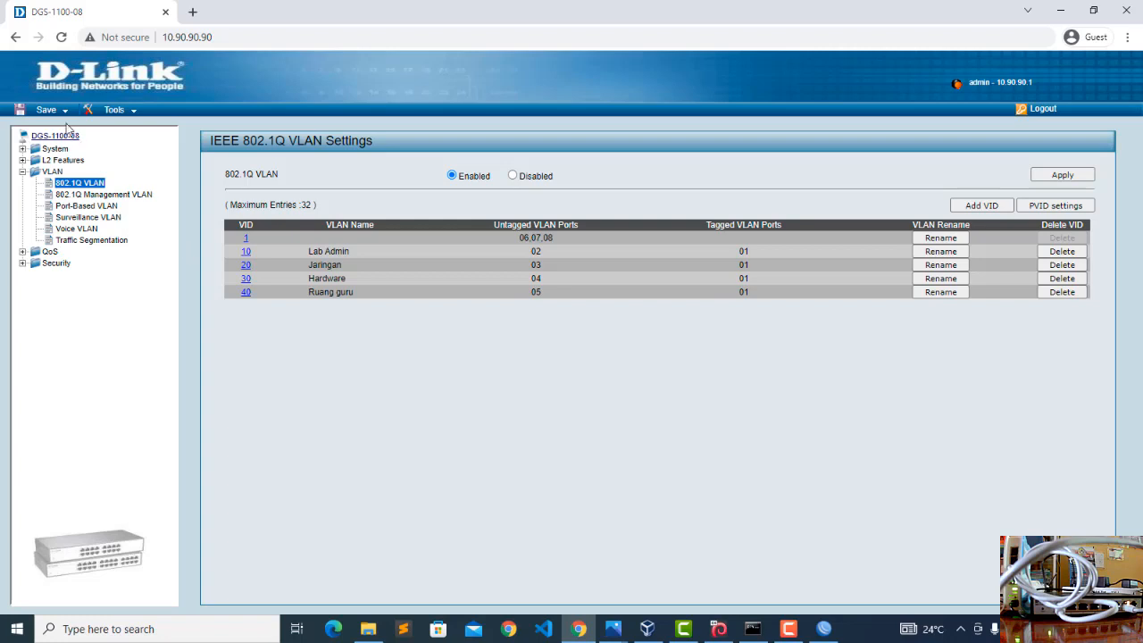
Open the Save Configuration page for writing the switch settings to NV_RAM
mouse_move(62, 118)
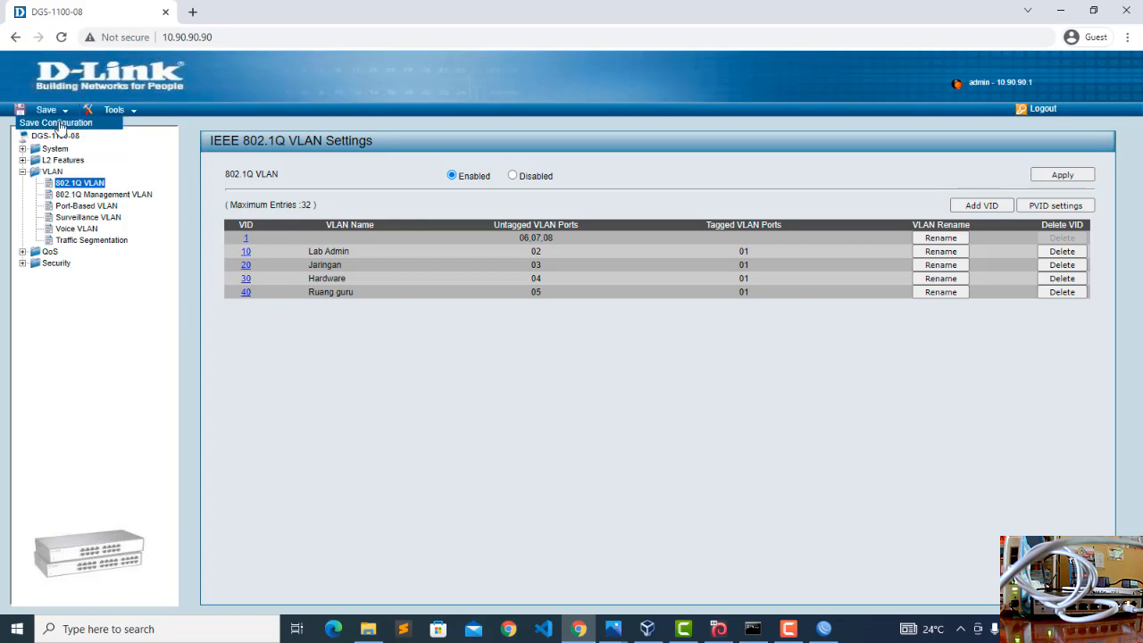
left_click(59, 125)
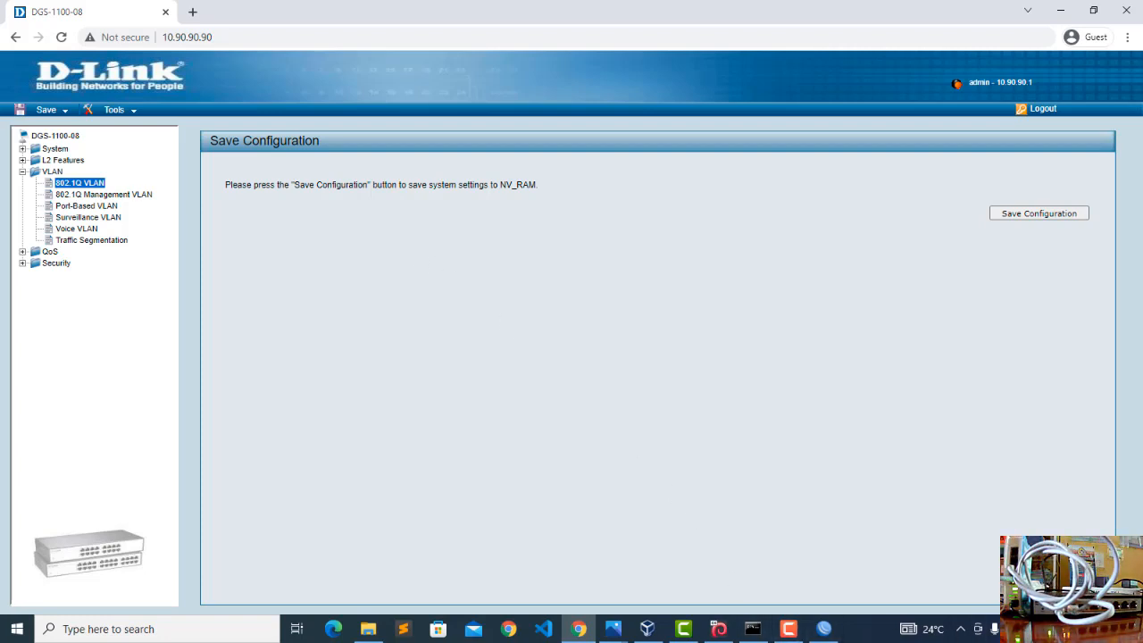
left_click(1027, 629)
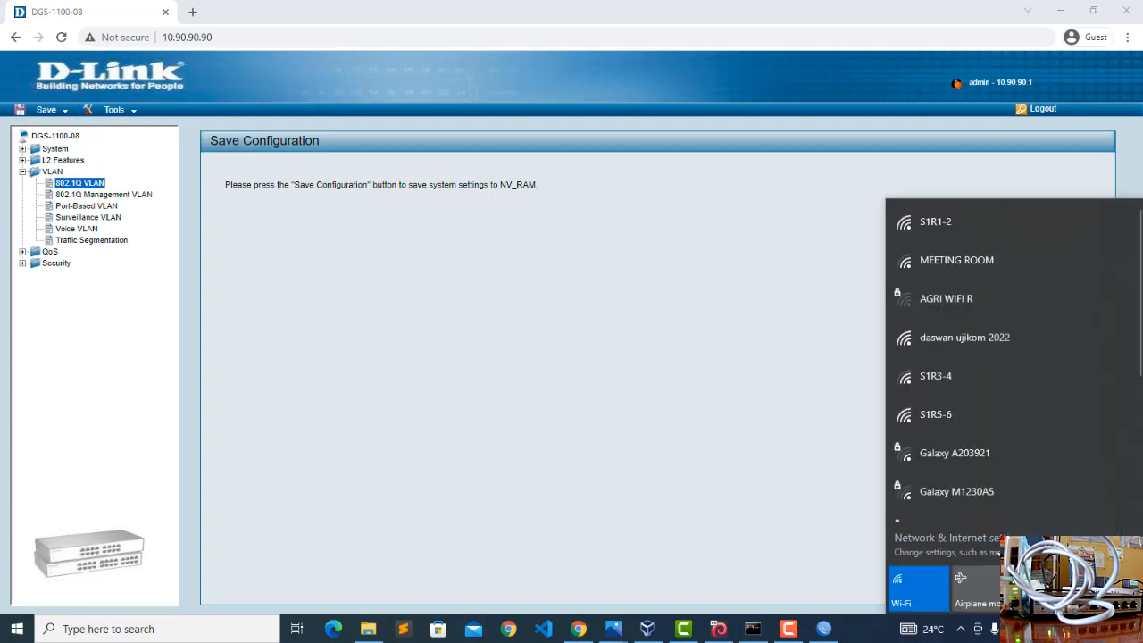
Set the Ethernet adapter's IPv4 to obtain both IP and DNS automatically
left_click(947, 538)
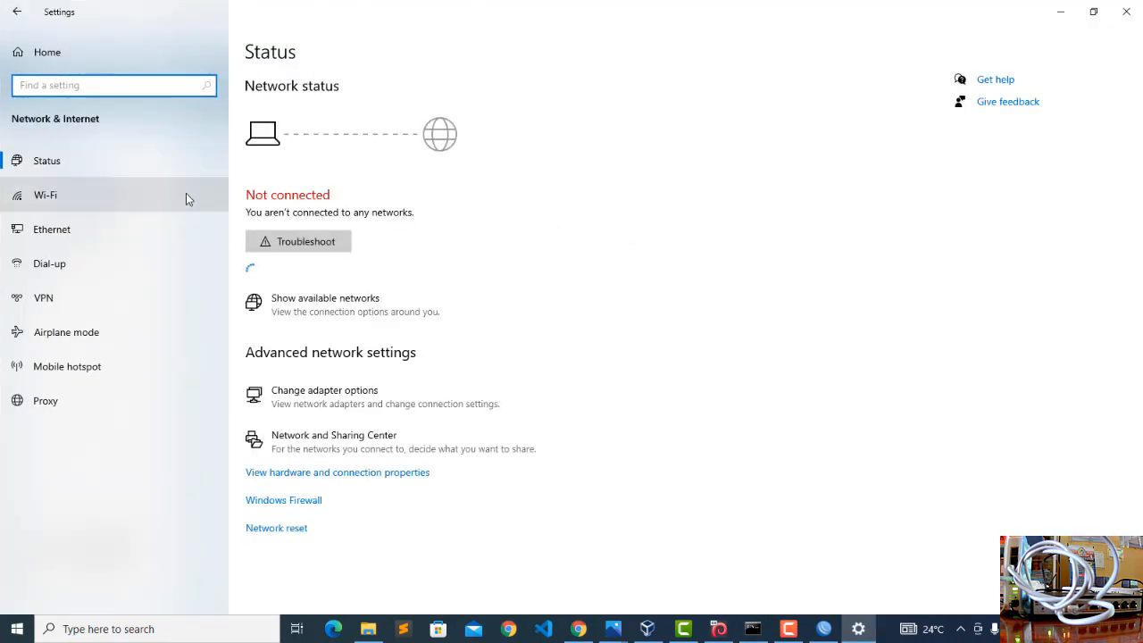
left_click(320, 390)
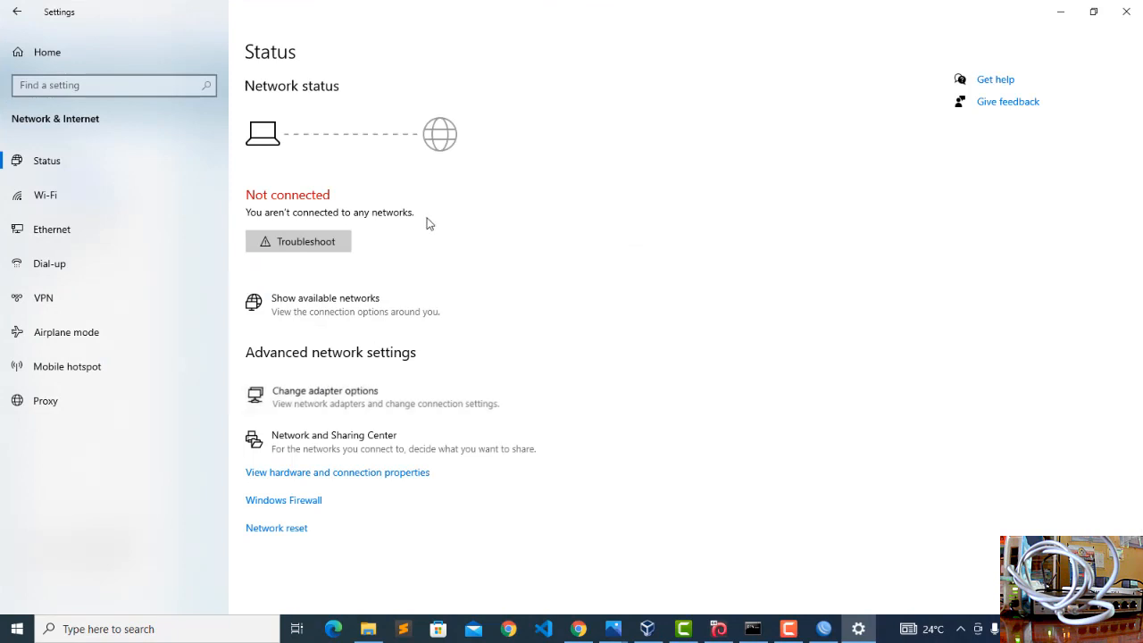
left_click(425, 125)
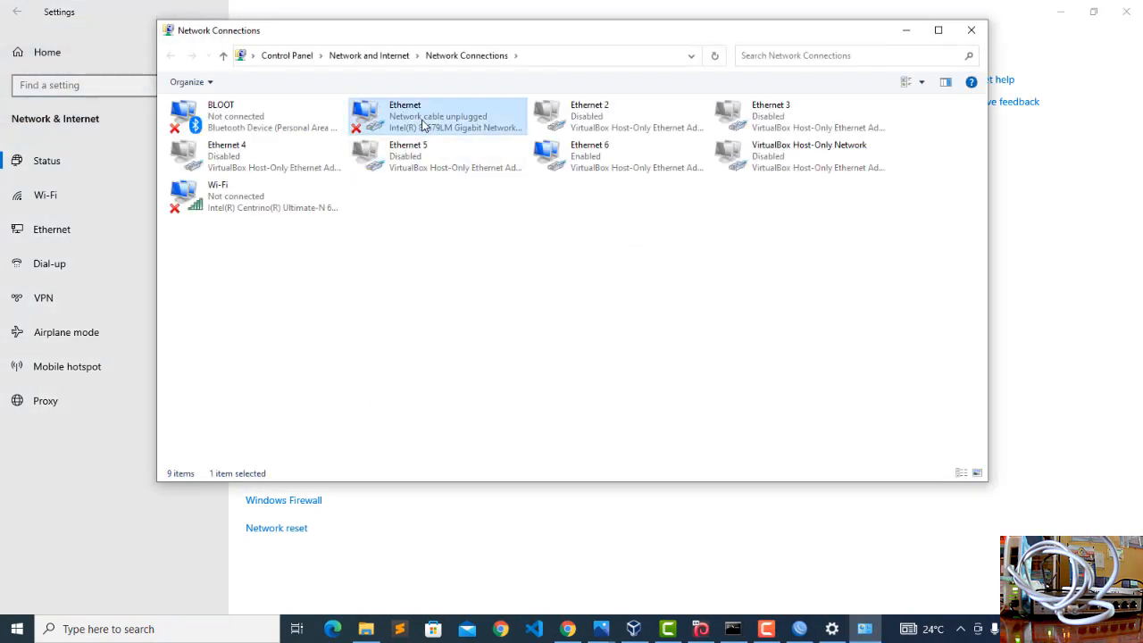
right_click(425, 125)
left_click(460, 251)
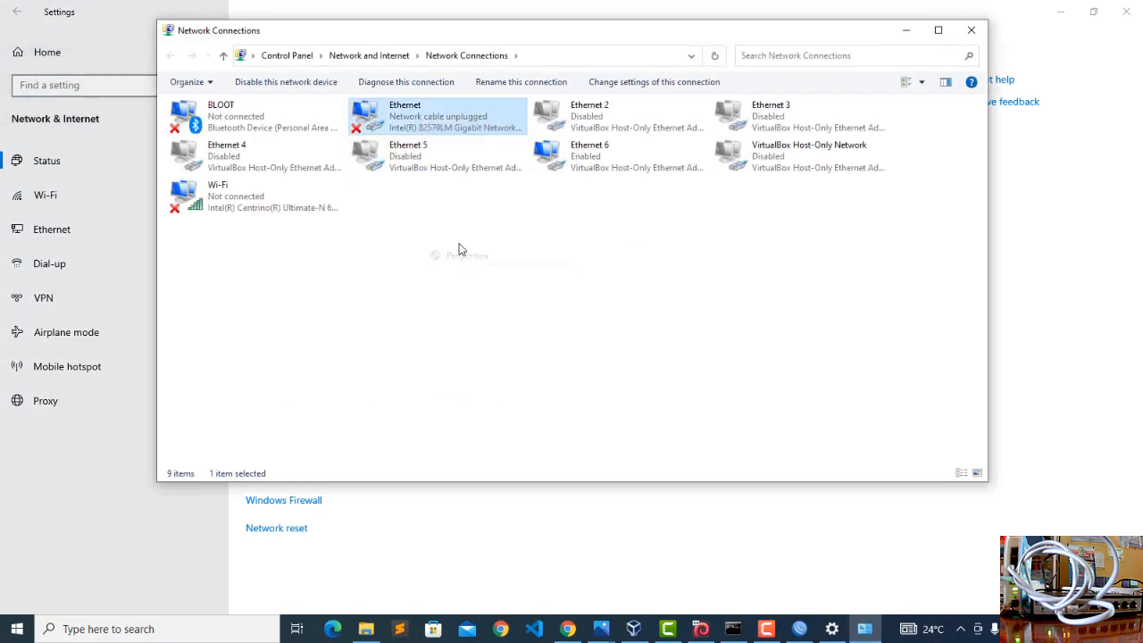
left_click(344, 259)
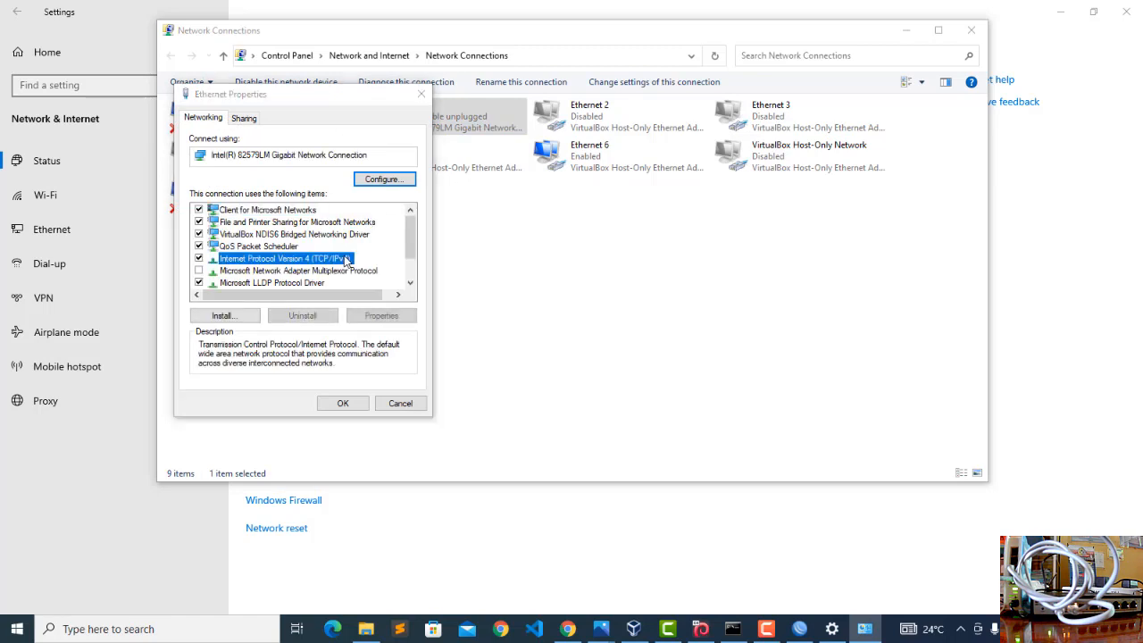
double_click(344, 259)
left_click(322, 238)
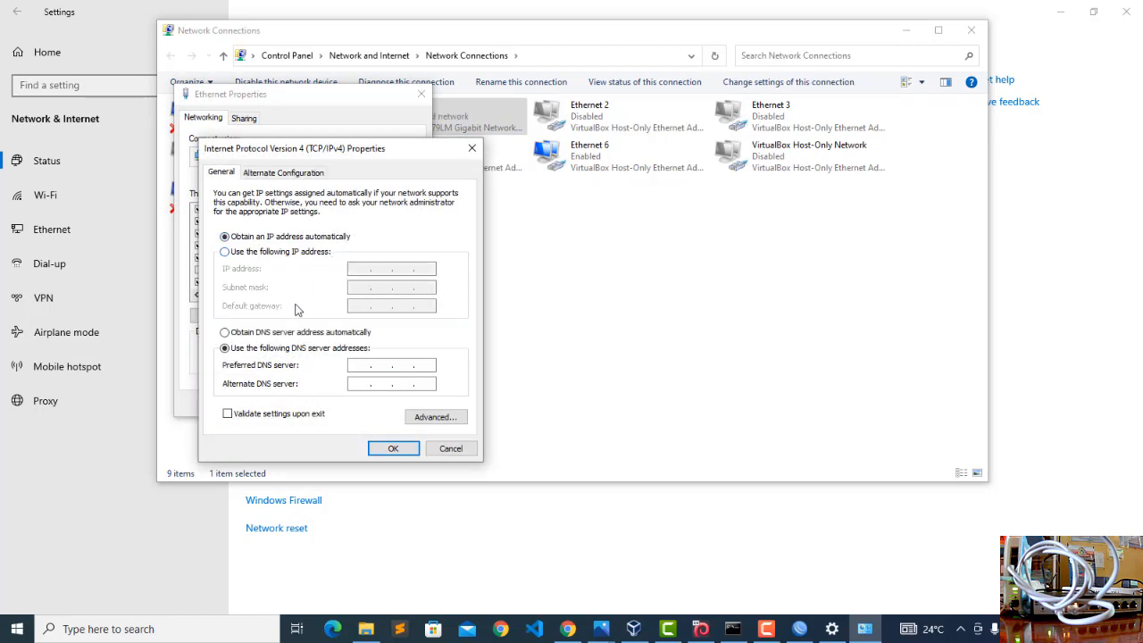
left_click(298, 331)
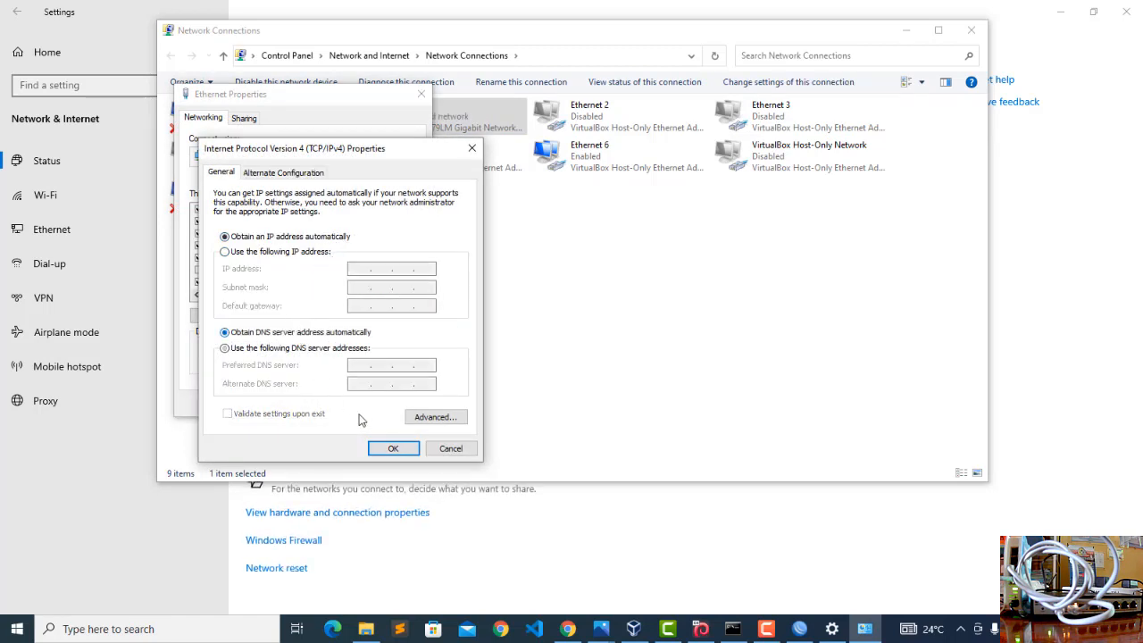
left_click(393, 448)
left_click(343, 406)
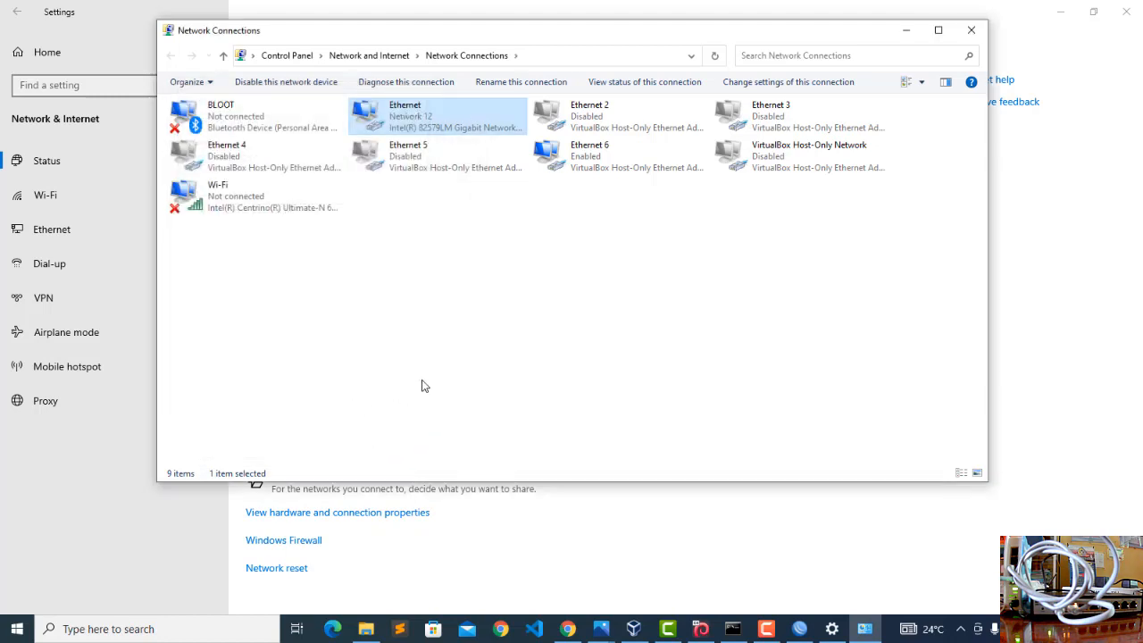
Check the Ethernet status details show DNS servers 192.168.50.37 and 8.8.8.8
right_click(418, 123)
left_click(444, 147)
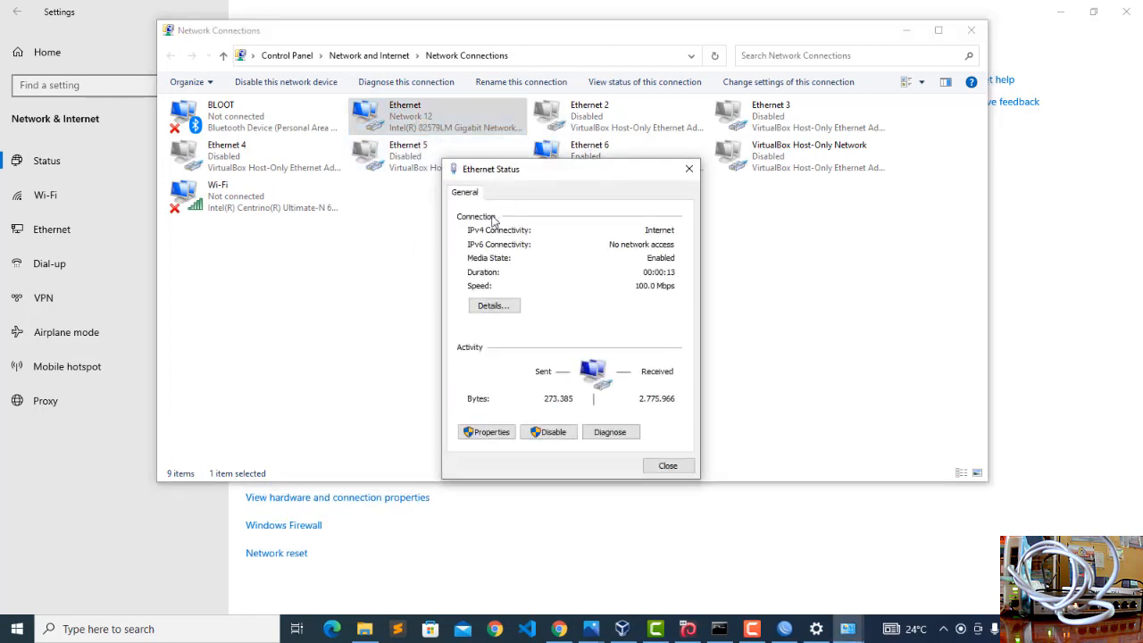
left_click(483, 307)
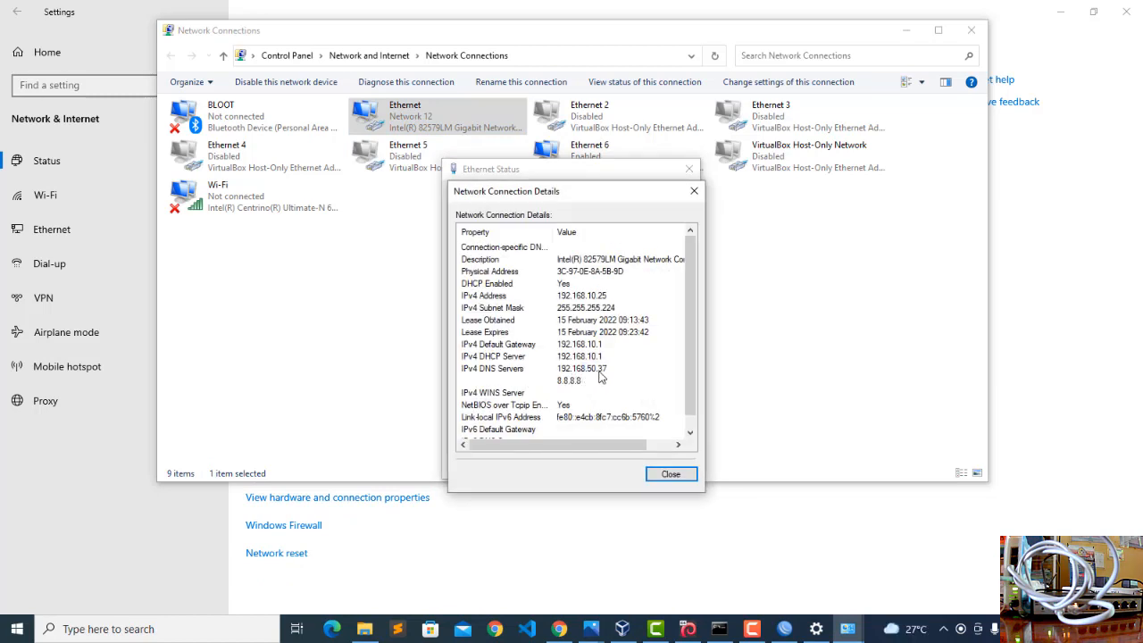
left_click(672, 473)
left_click(670, 470)
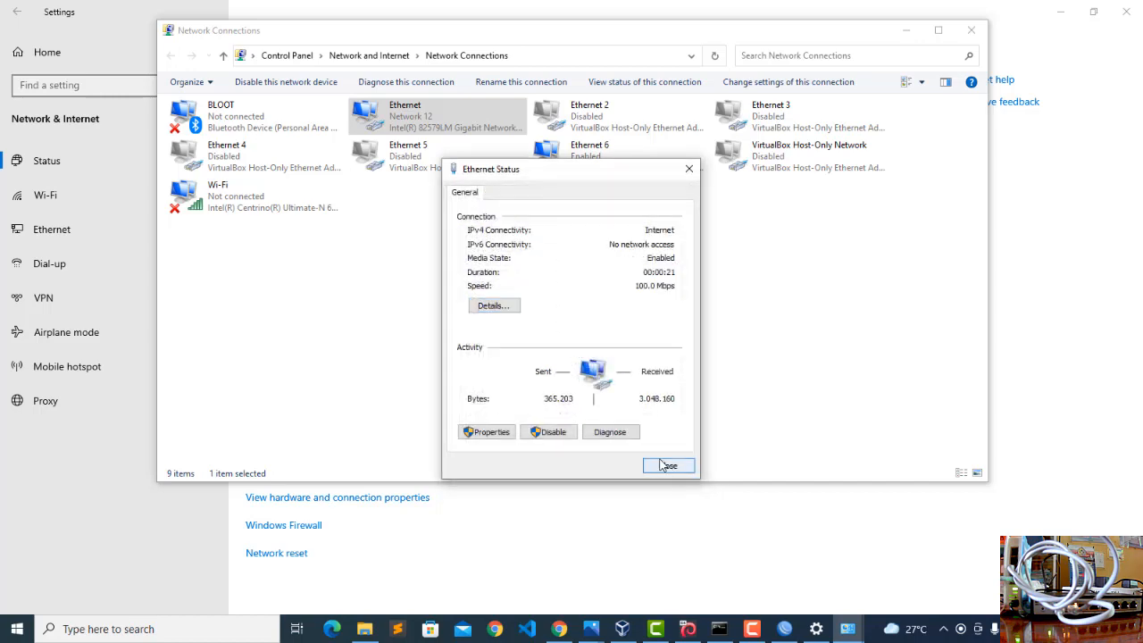
left_click(972, 29)
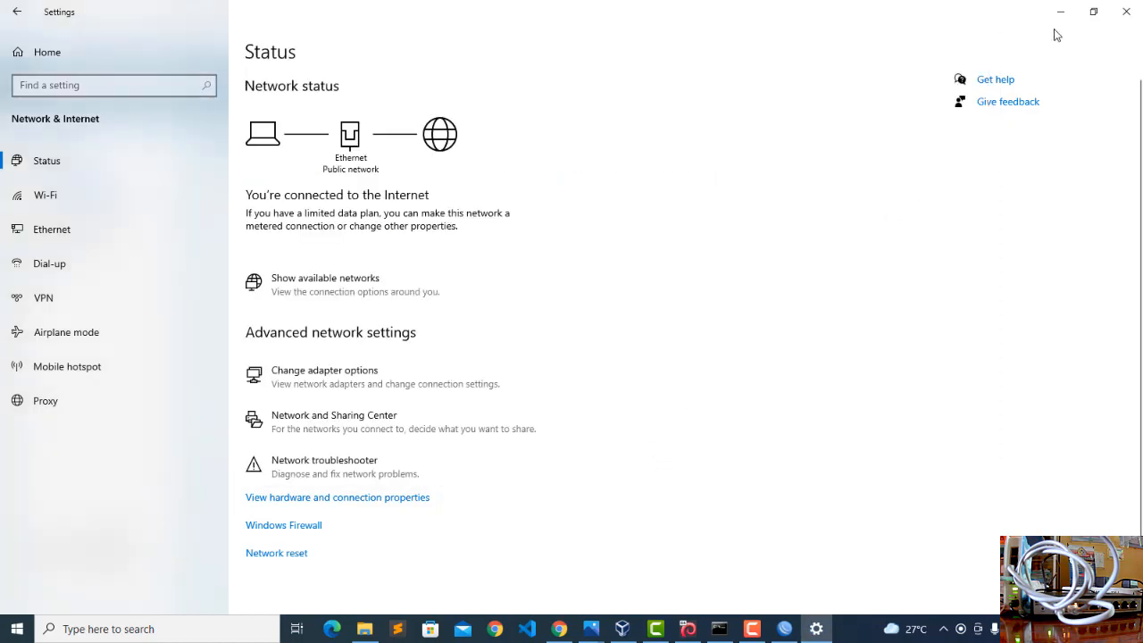
Open a new Chrome tab and load google.com beside the switch page
left_click(1060, 11)
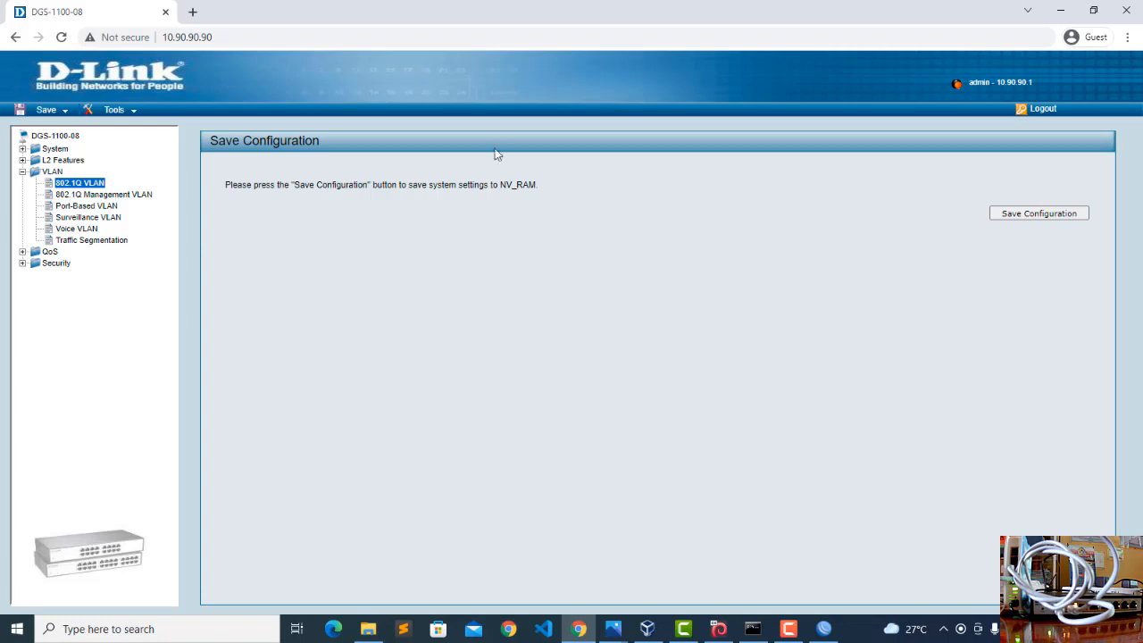
left_click(192, 12)
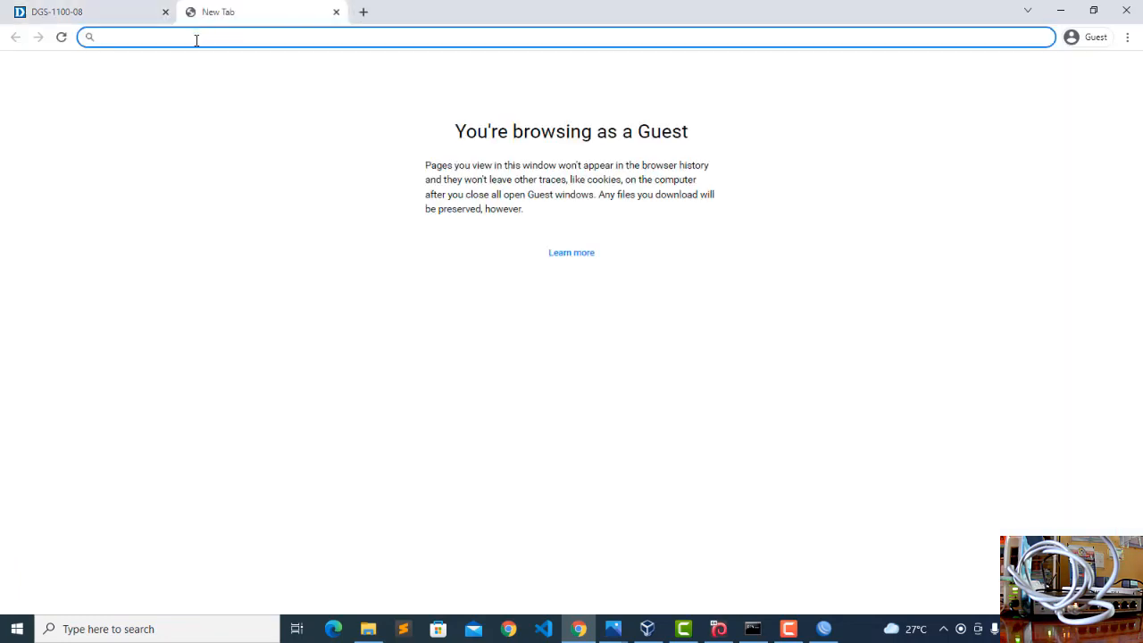
type("gogo")
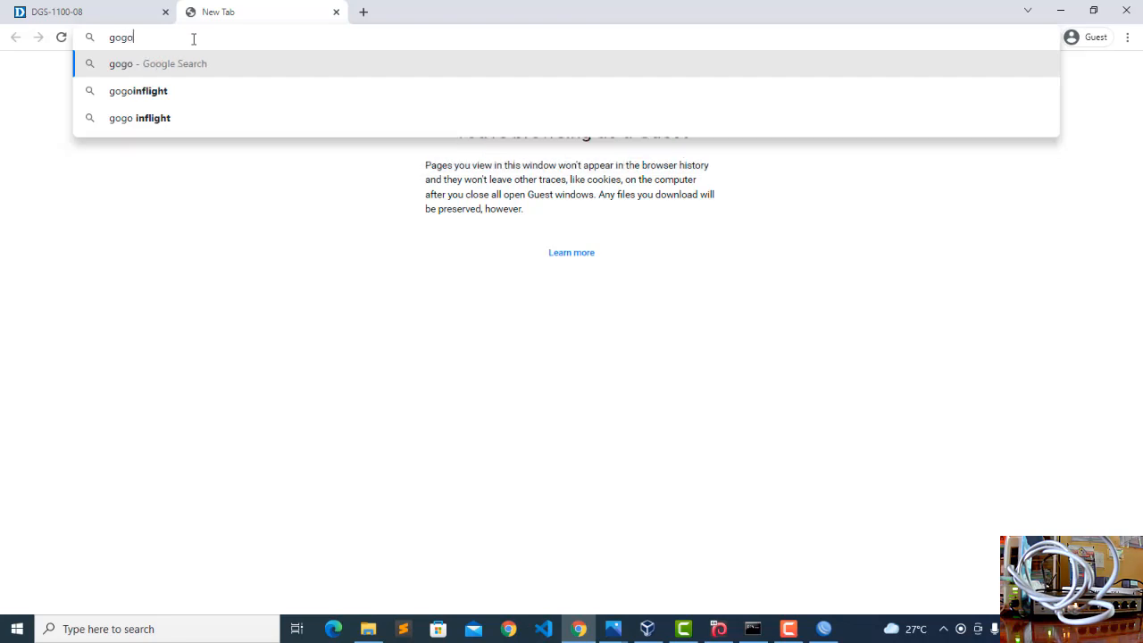
key("BackSpace")
key("BackSpace")
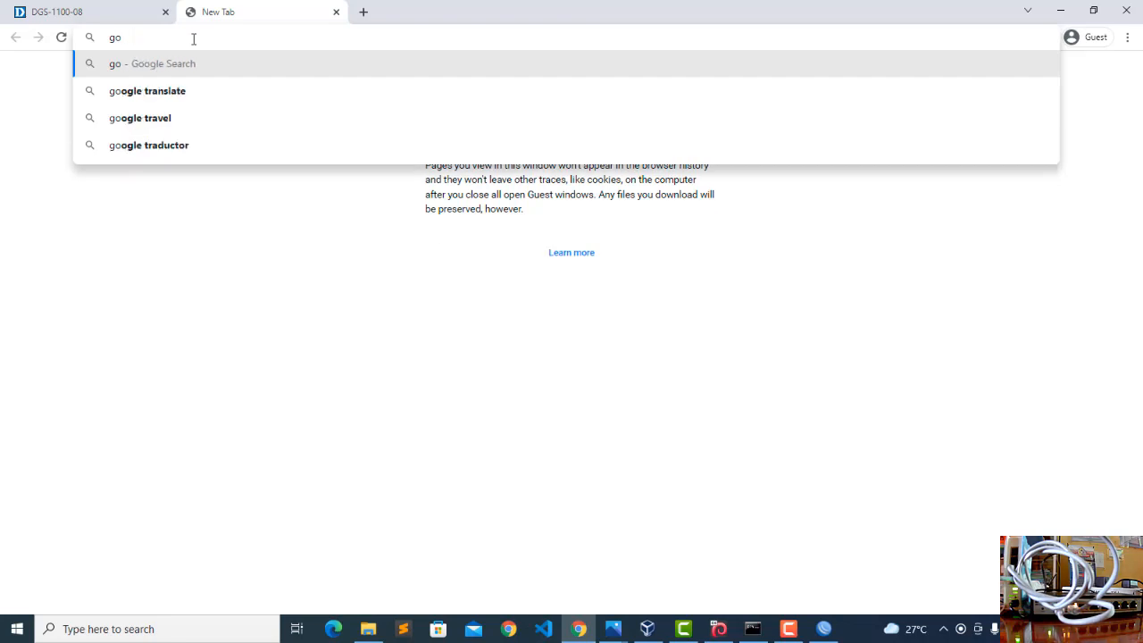
type("ogle.com")
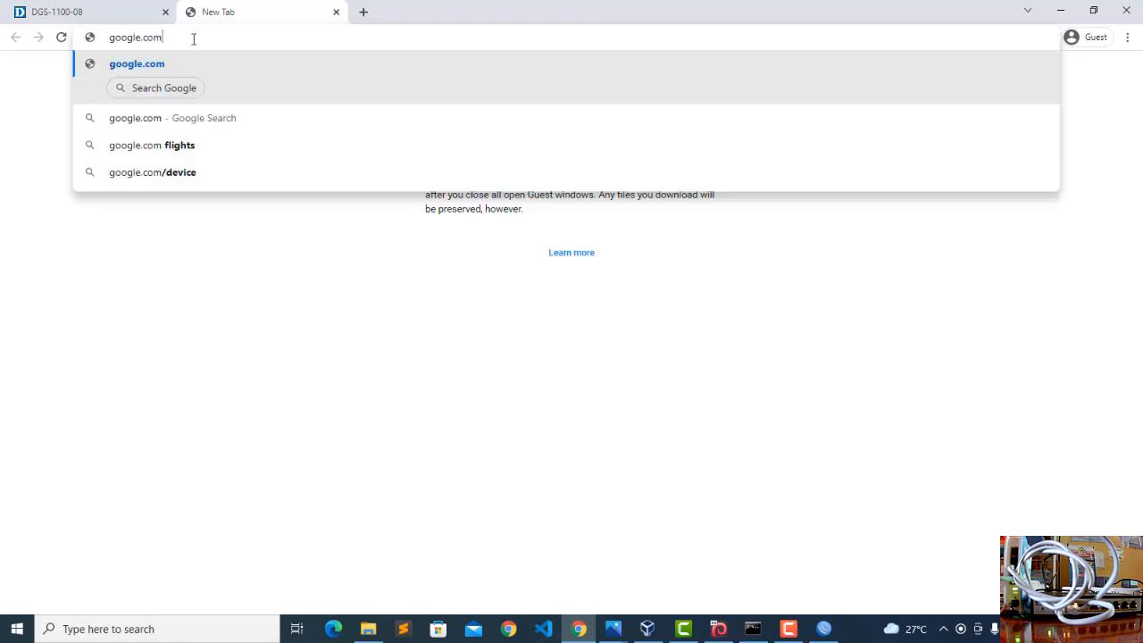
key("Return")
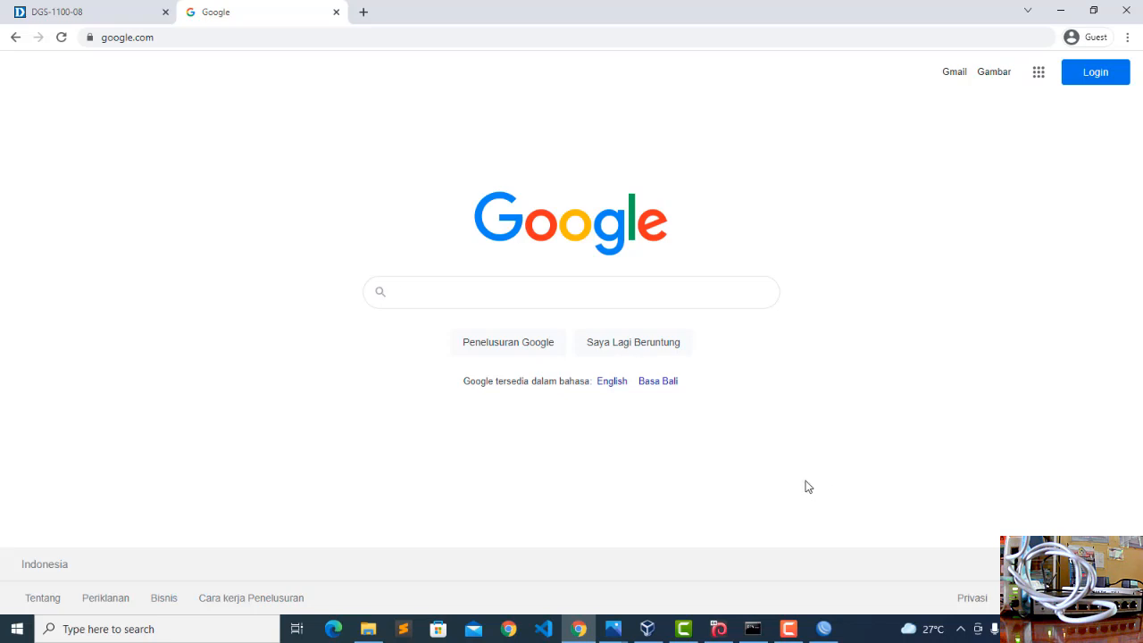
left_click(722, 629)
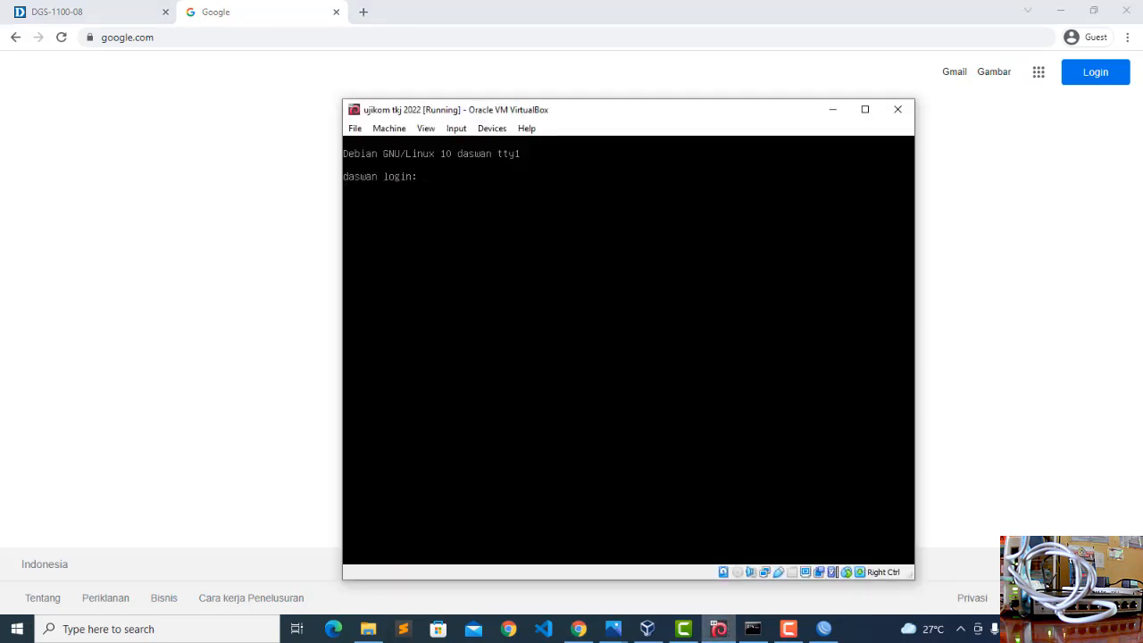
Log into the Debian VM as root, confirm enp0s3 is 192.168.50.37/30, and ping 192.168.50.38 (100% loss)
type("root")
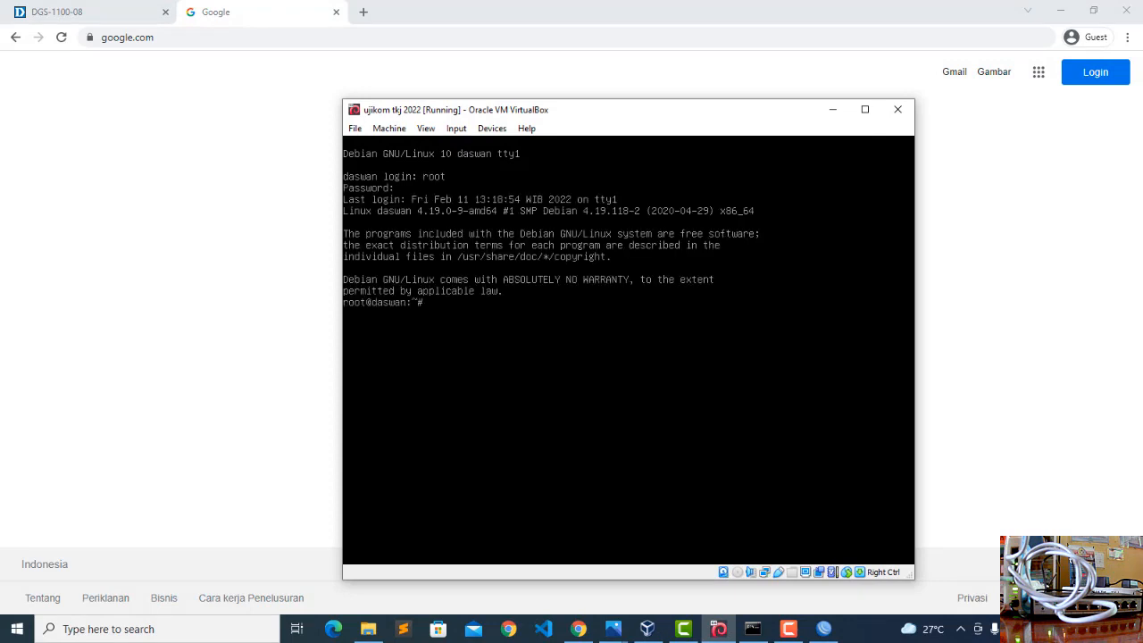
key("Return")
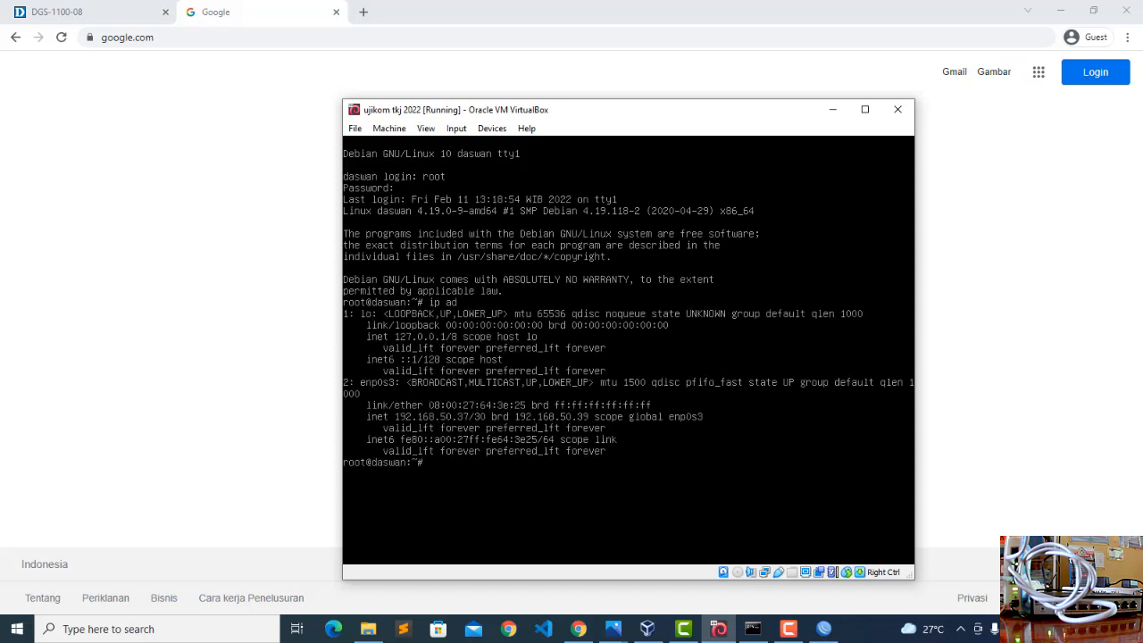
type("ping 192.168.50")
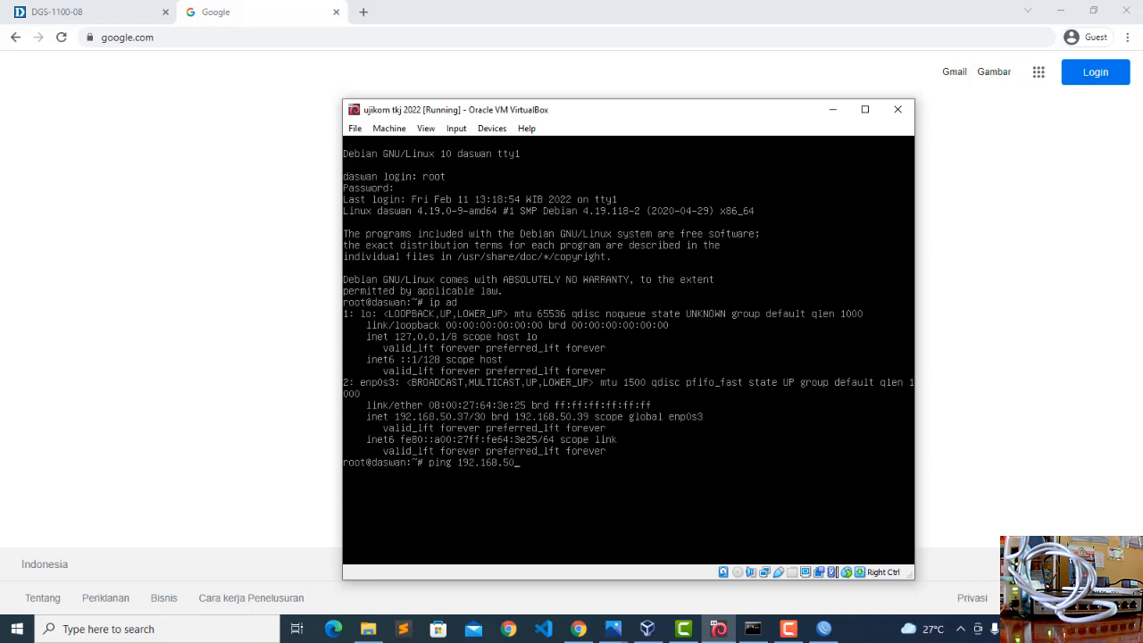
type(".38")
key("Return")
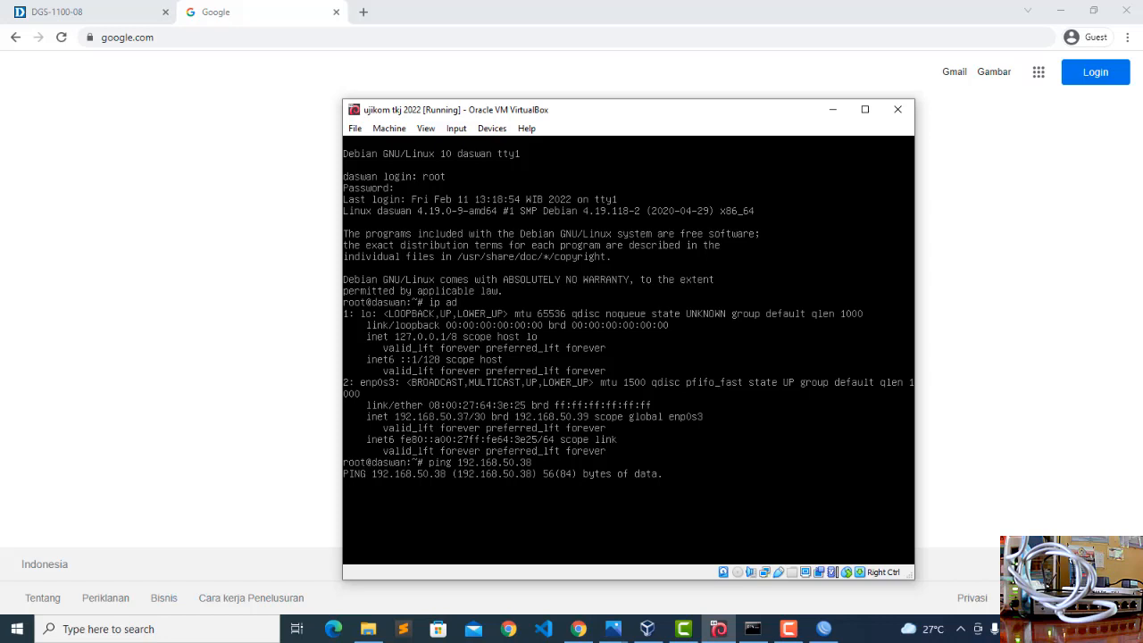
key("ctrl+c")
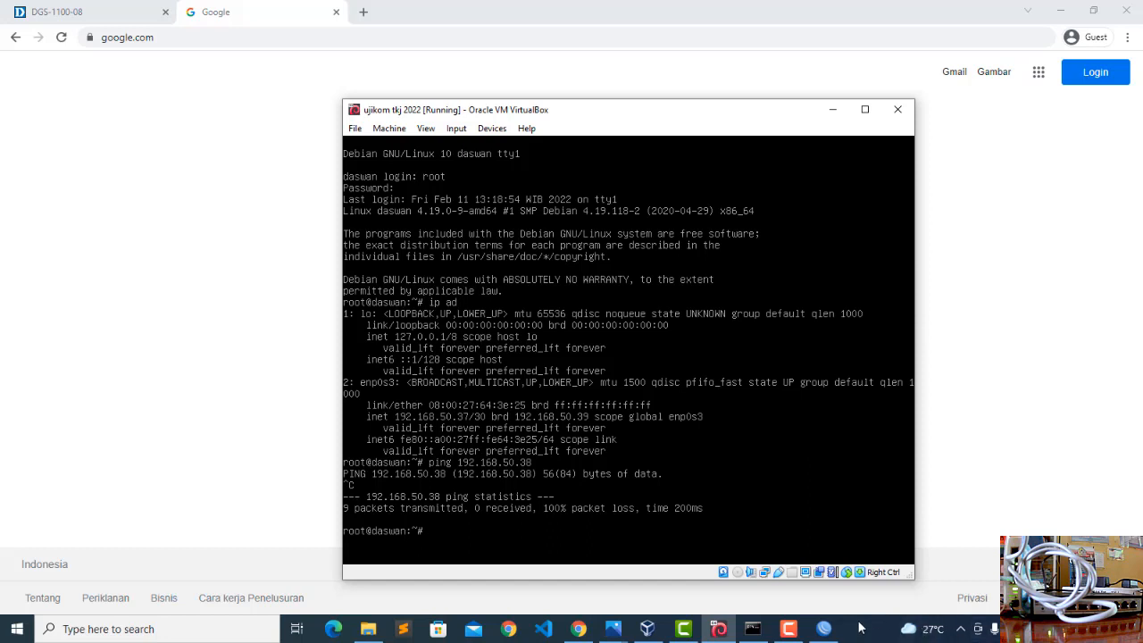
left_click(824, 628)
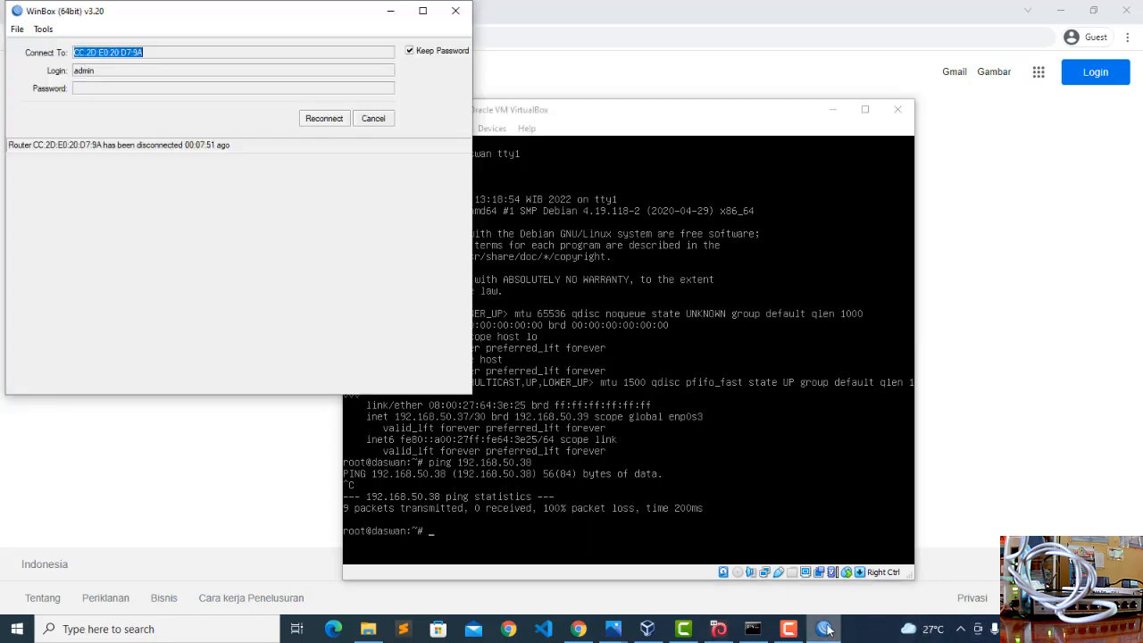
Reconnect WinBox to the MikroTik router and disable firewall rule 12, the ICMP input drop
left_click(376, 122)
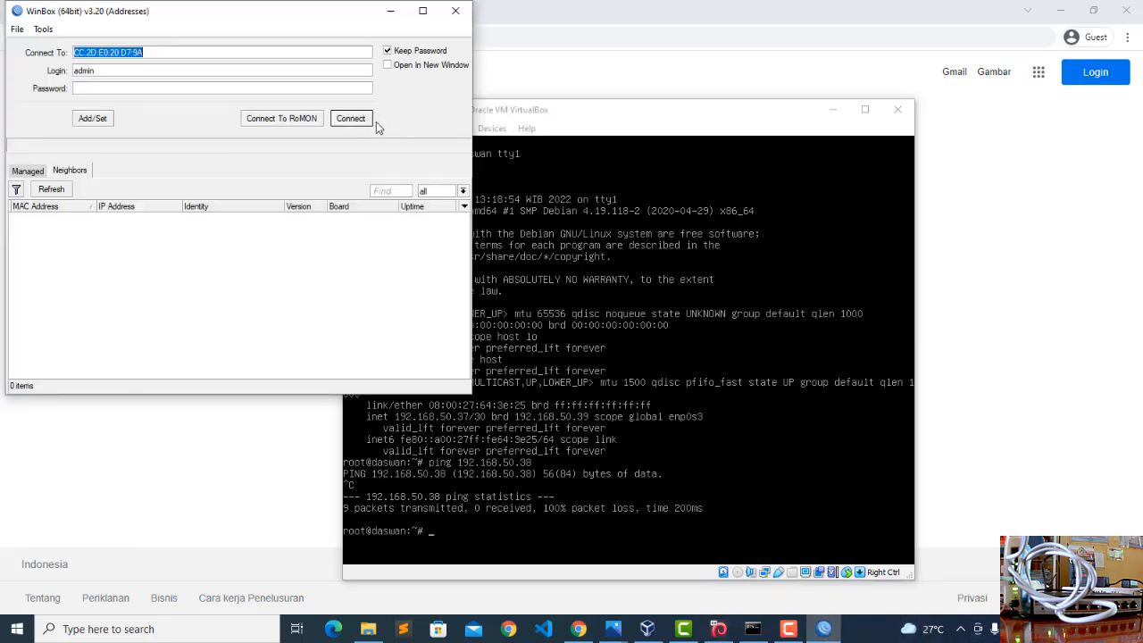
left_click(62, 192)
left_click(50, 218)
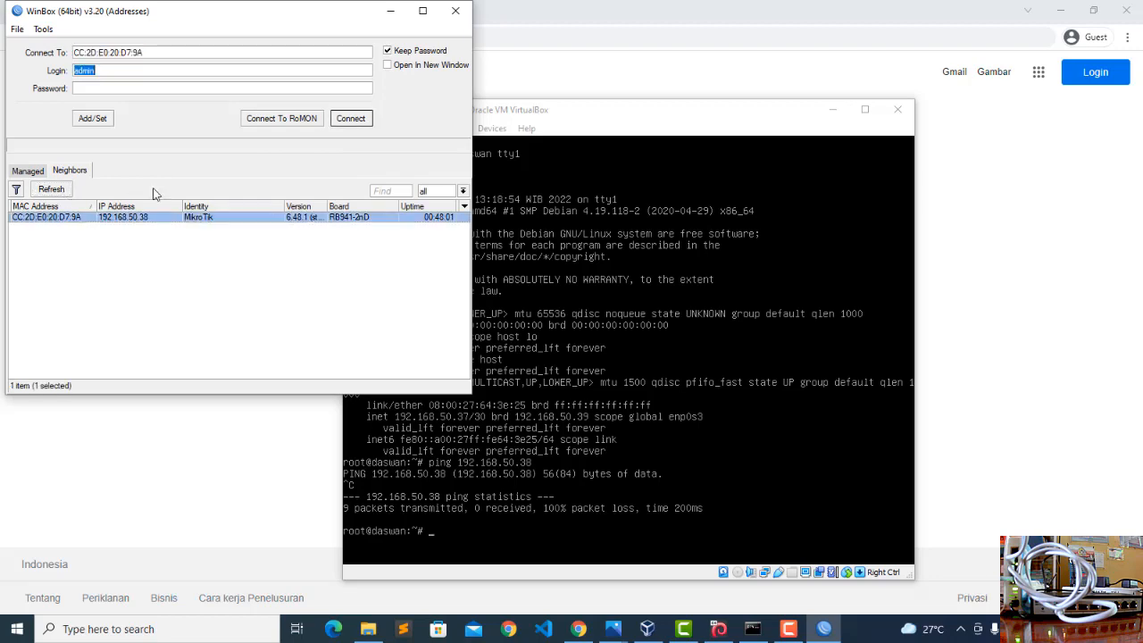
left_click(362, 120)
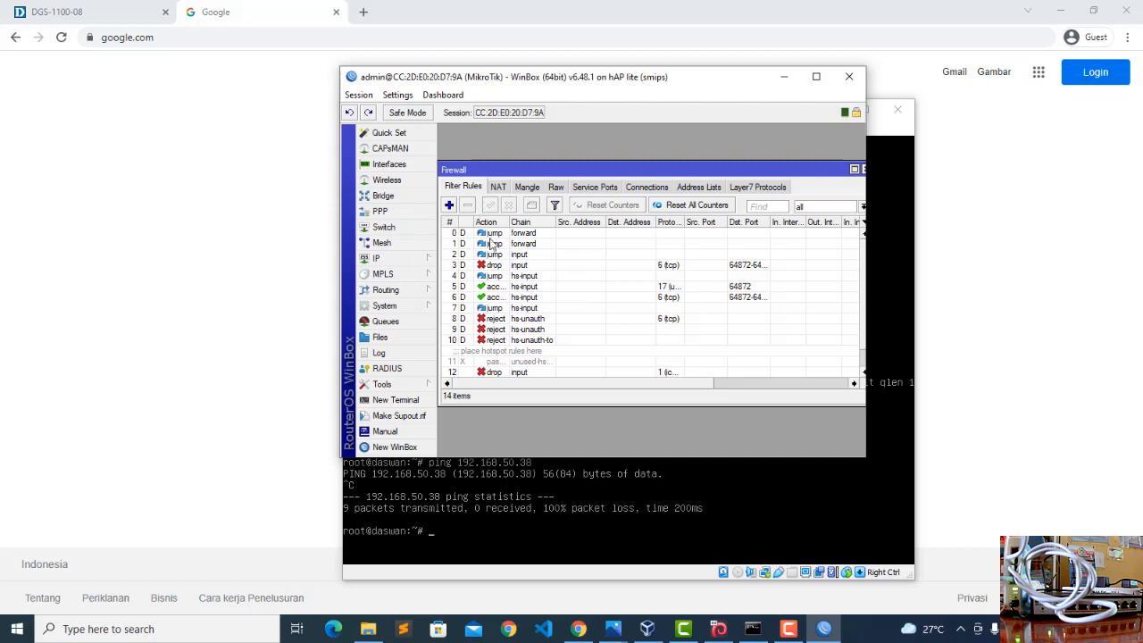
scroll(541, 304, "down", 1)
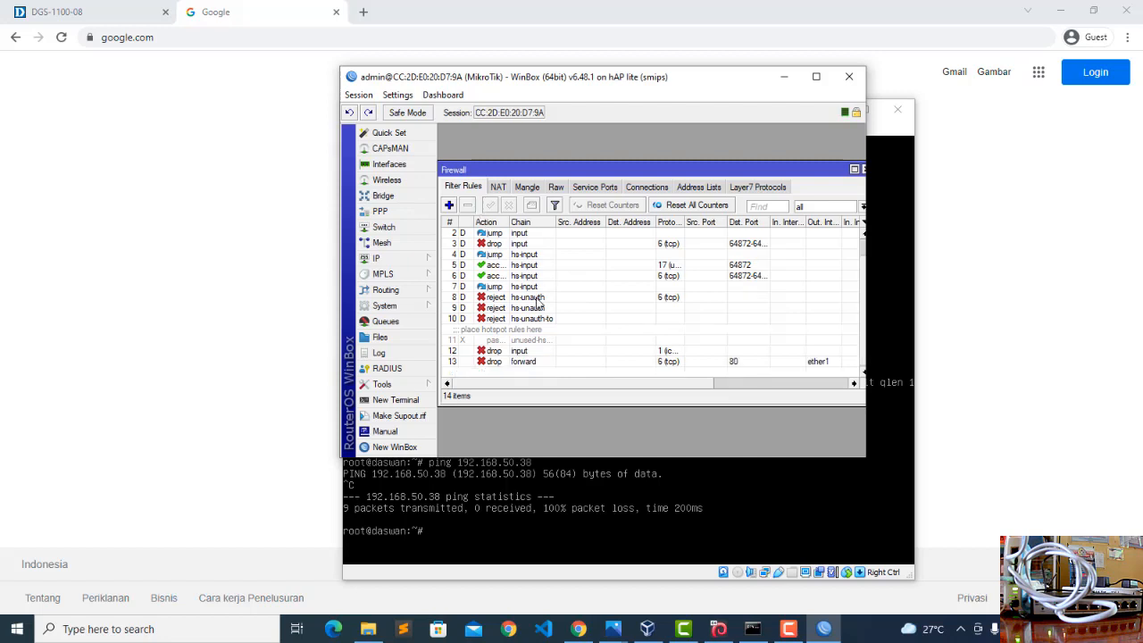
left_click(534, 351)
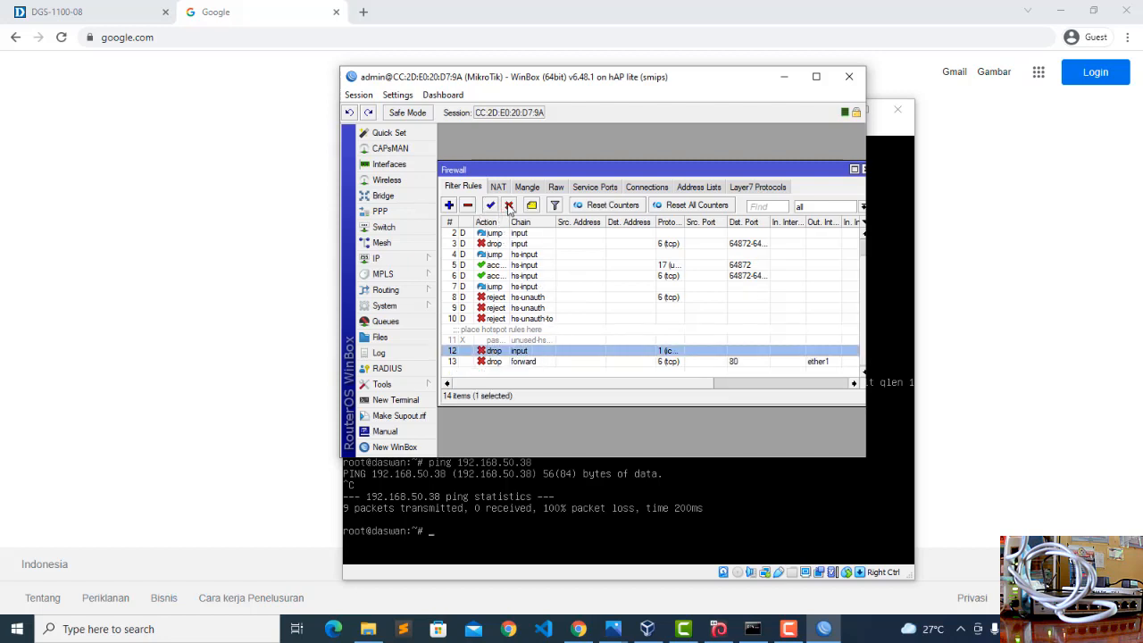
left_click(508, 206)
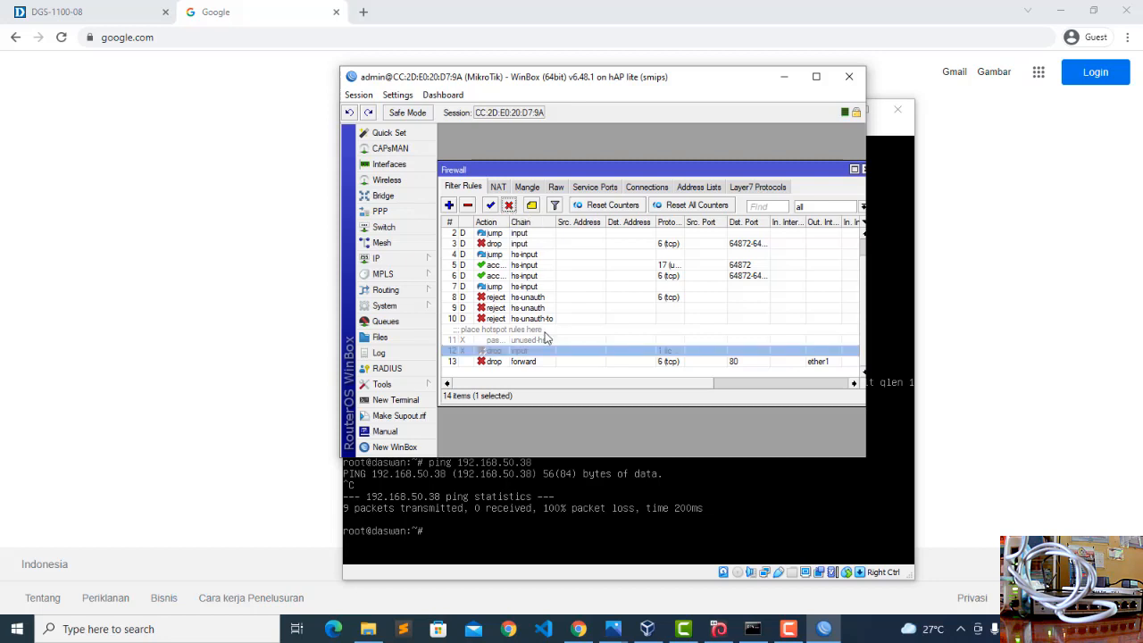
Rerun the ping to 192.168.50.38 from Debian (now 0% loss), then re-enable firewall rule 12
left_click(572, 512)
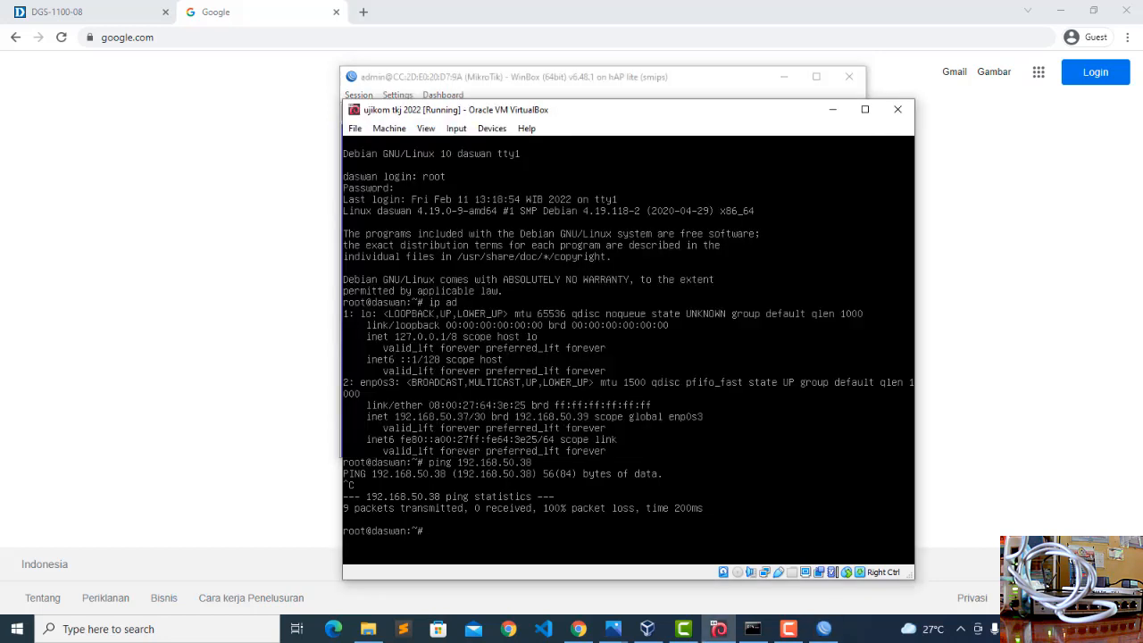
key("Up")
key("Return")
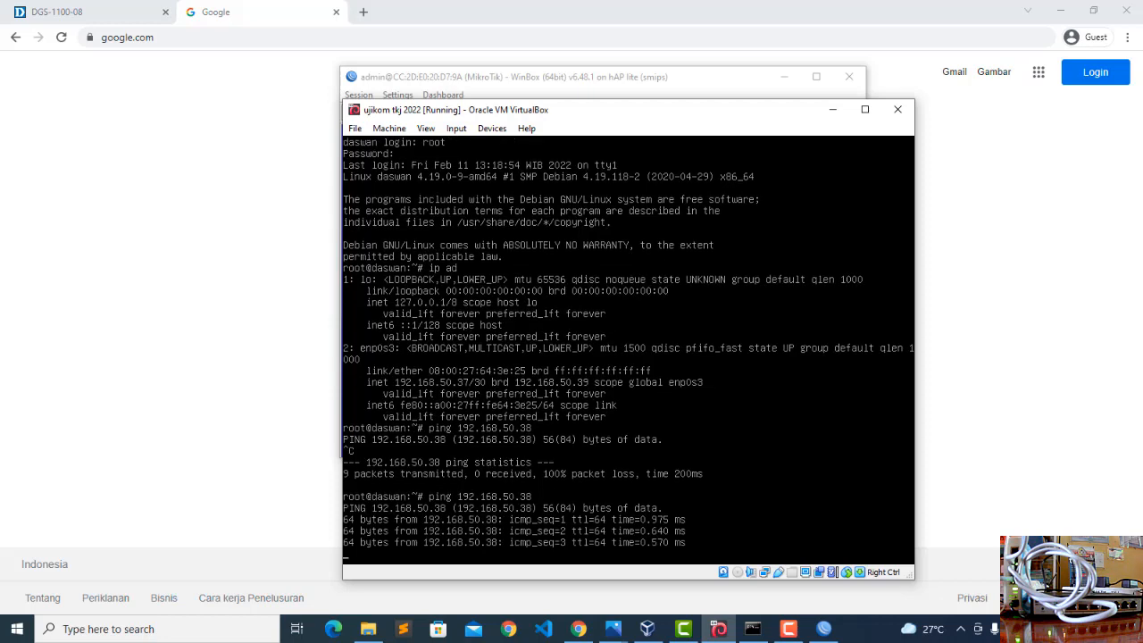
key("ctrl+c")
left_click(834, 634)
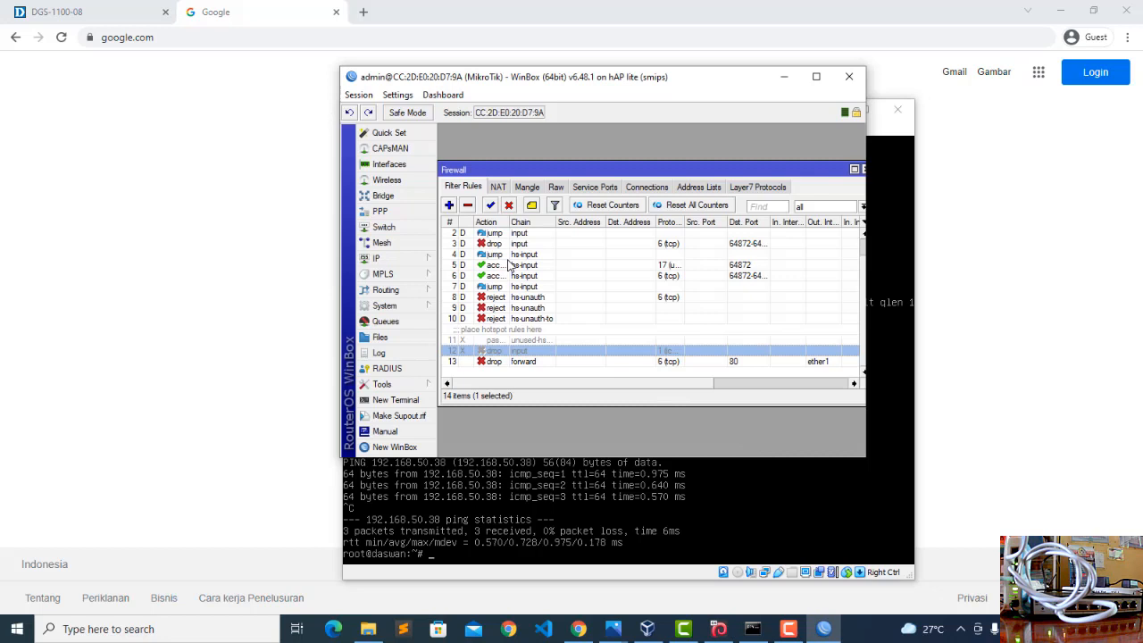
left_click(490, 204)
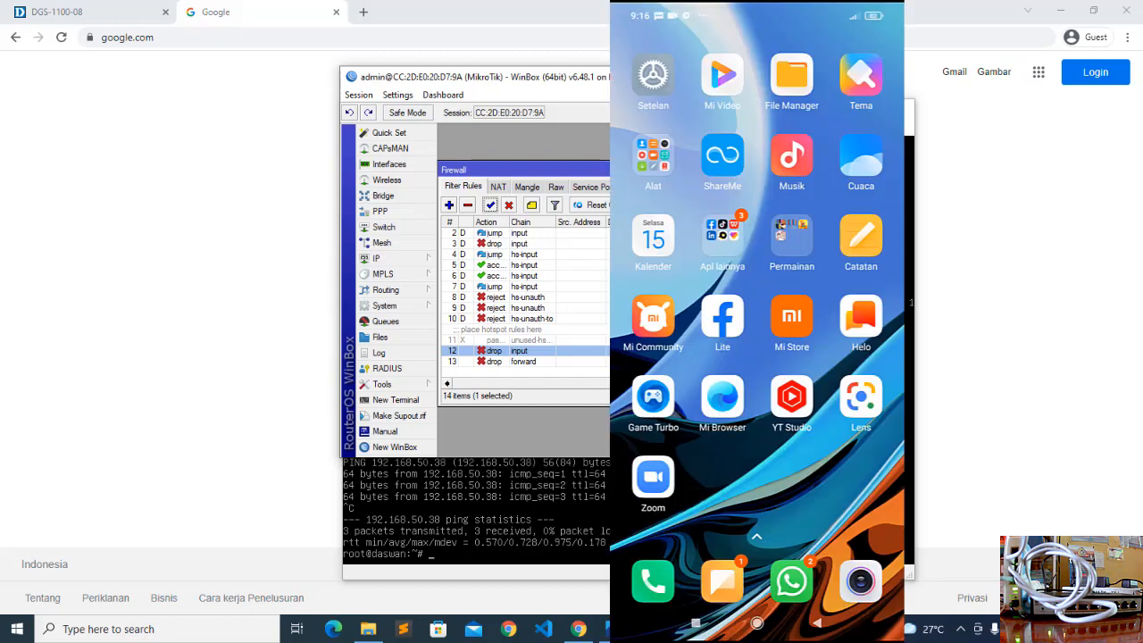
Log into the MikroTik hotspot on the phone as admin with its password, then return home
left_click_drag(605, 86, 287, 71)
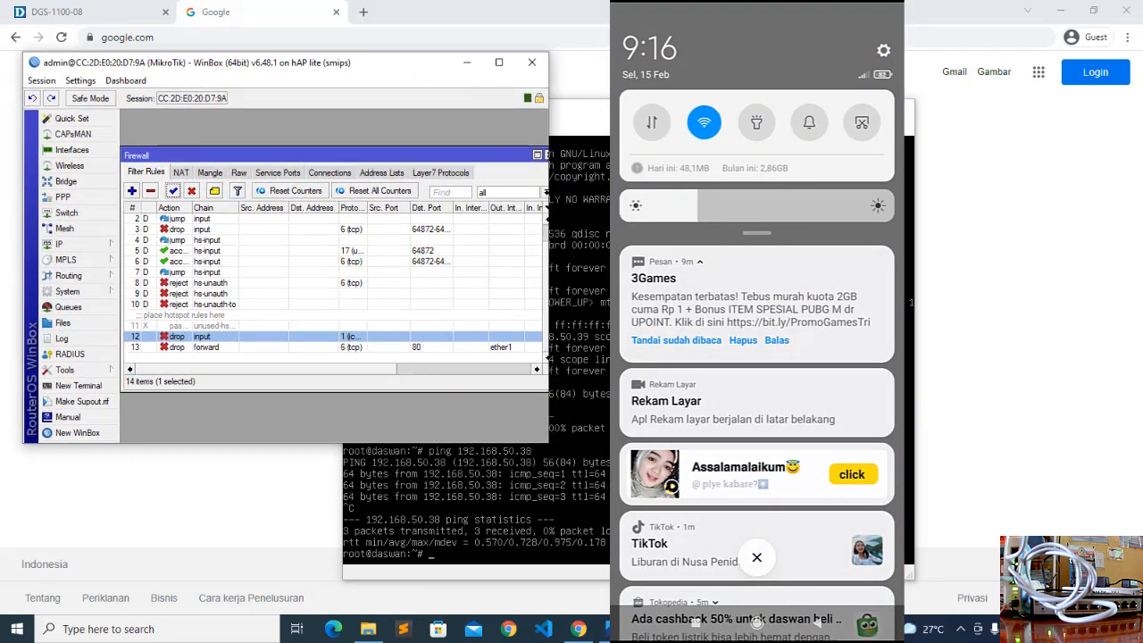
left_click_drag(627, 110, 306, 58)
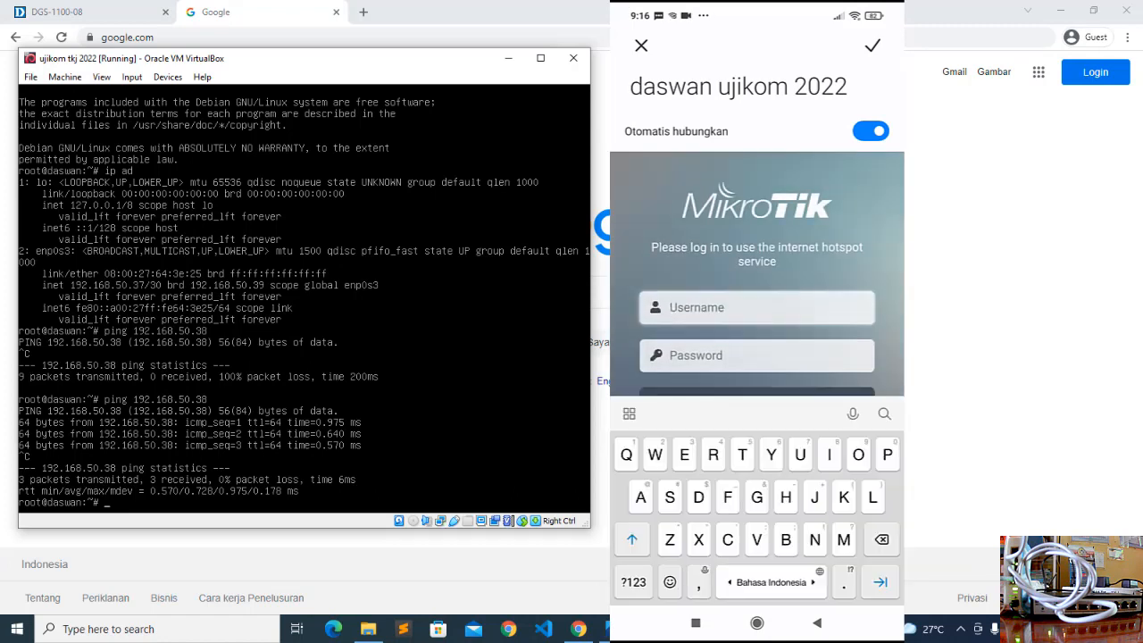
left_click(632, 539)
type("admin")
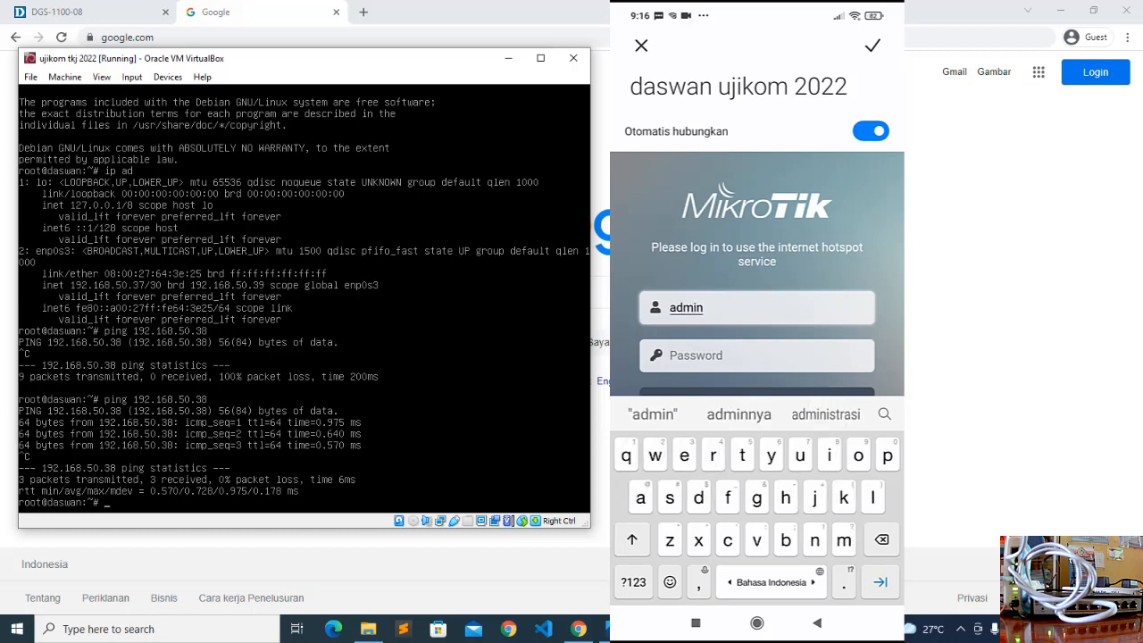
left_click(880, 581)
left_click(634, 582)
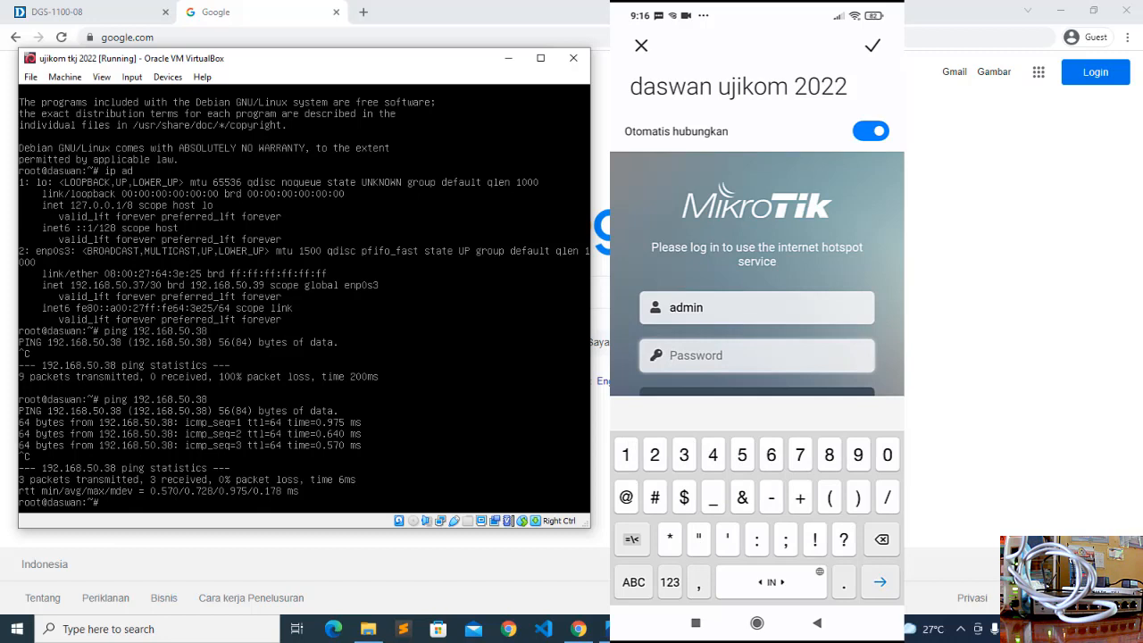
type("1234")
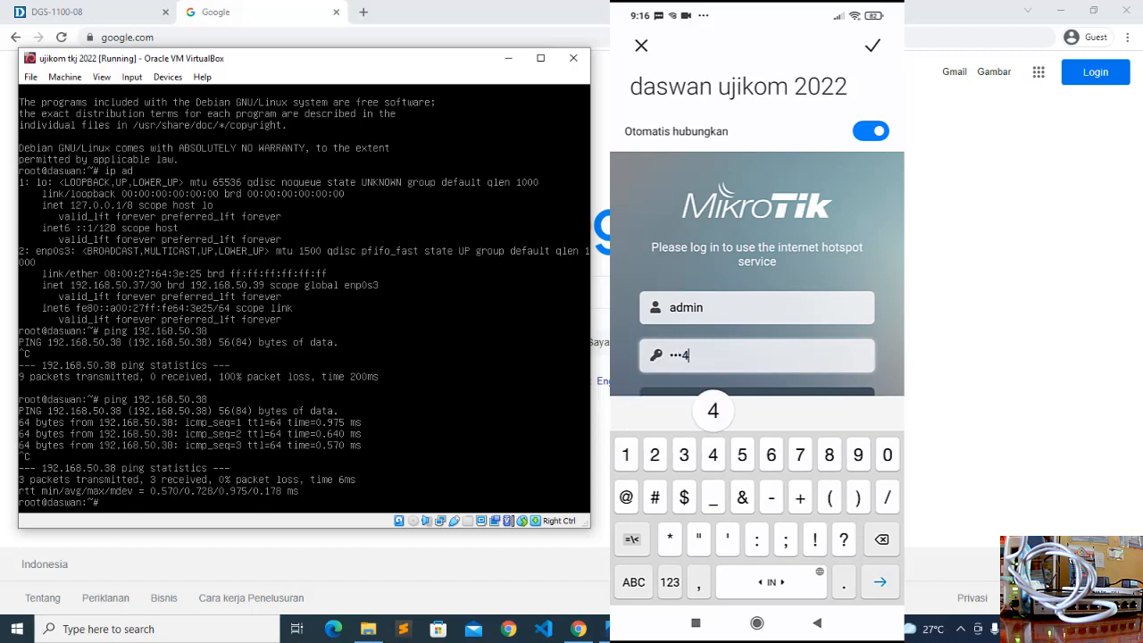
scroll(756, 273, "down", 1)
left_click(757, 318)
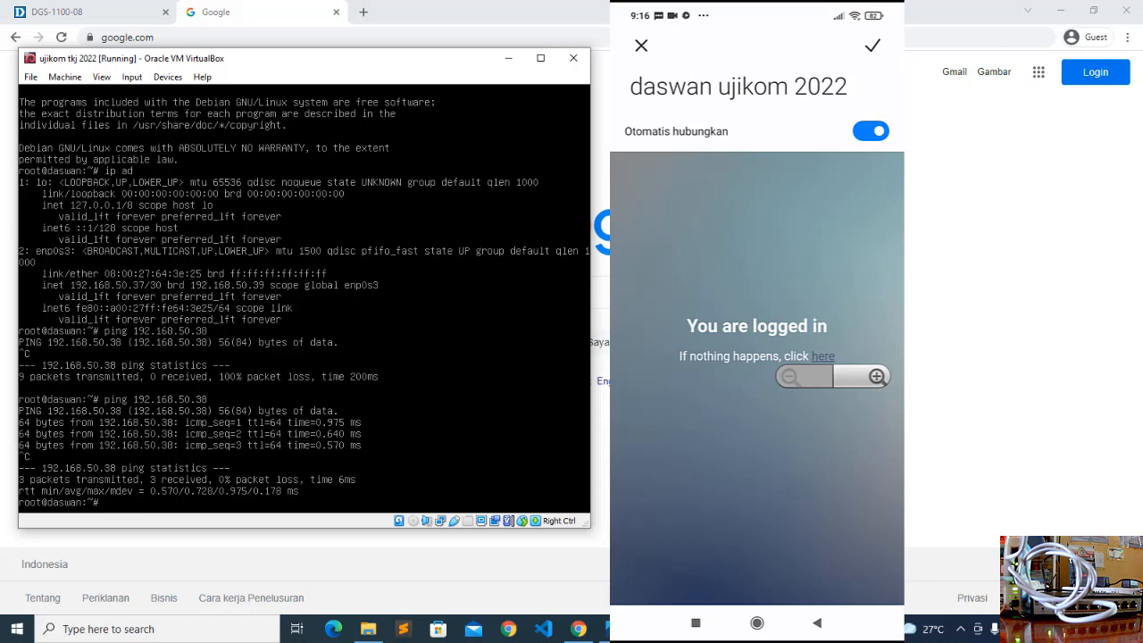
left_click(757, 623)
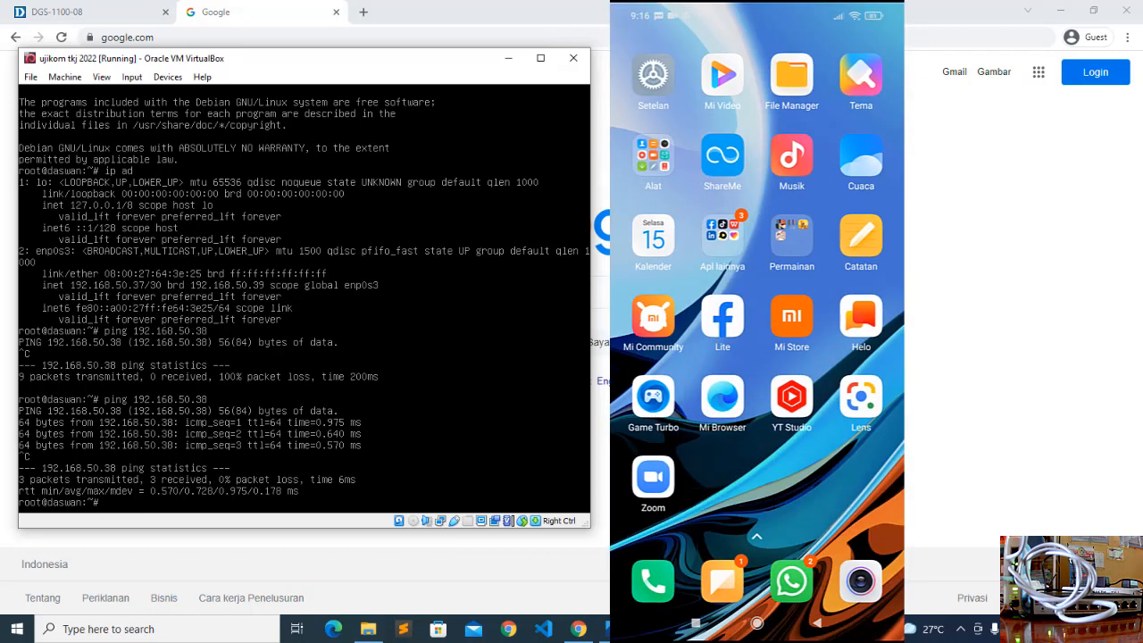
Load daswan.net in the phone's browser
scroll(756, 295, "right", 1)
scroll(756, 295, "left", 2)
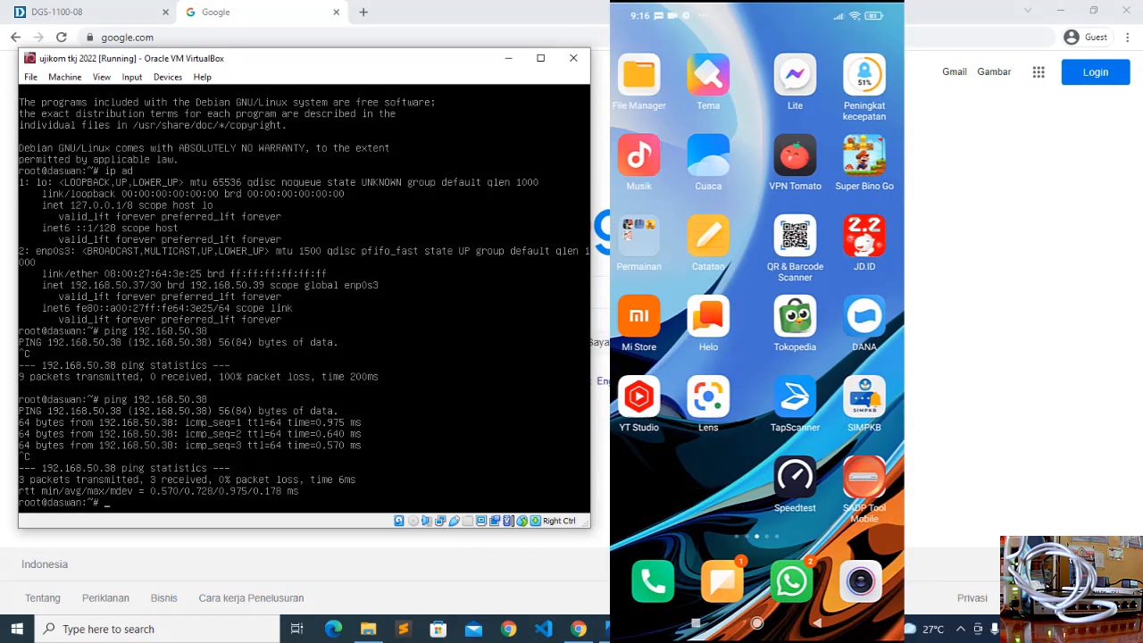
left_click(792, 397)
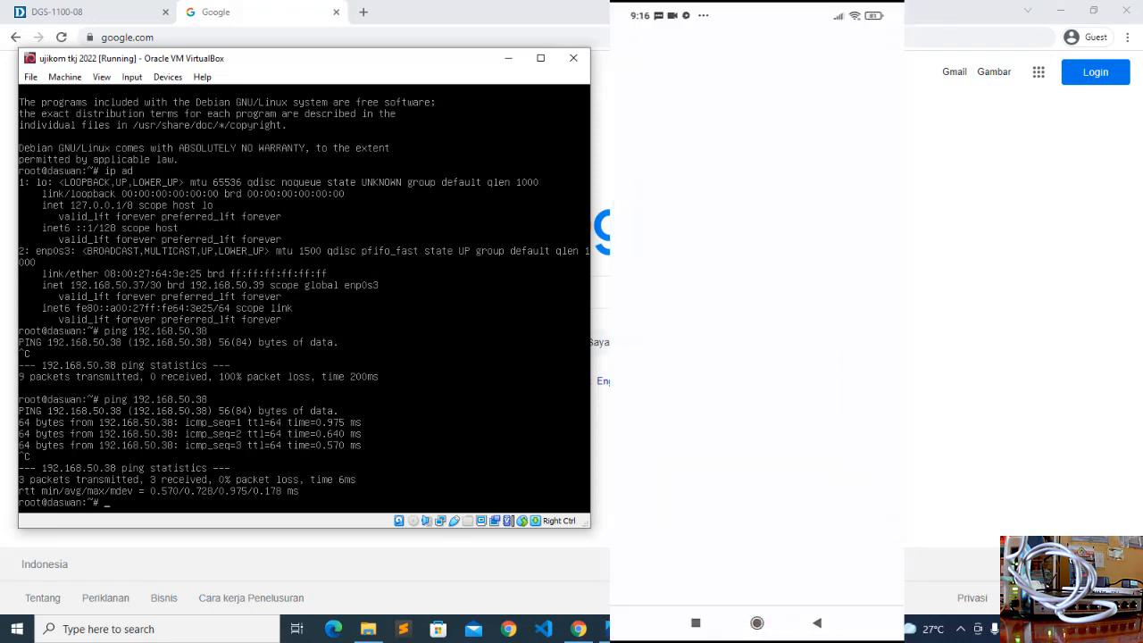
left_click(749, 44)
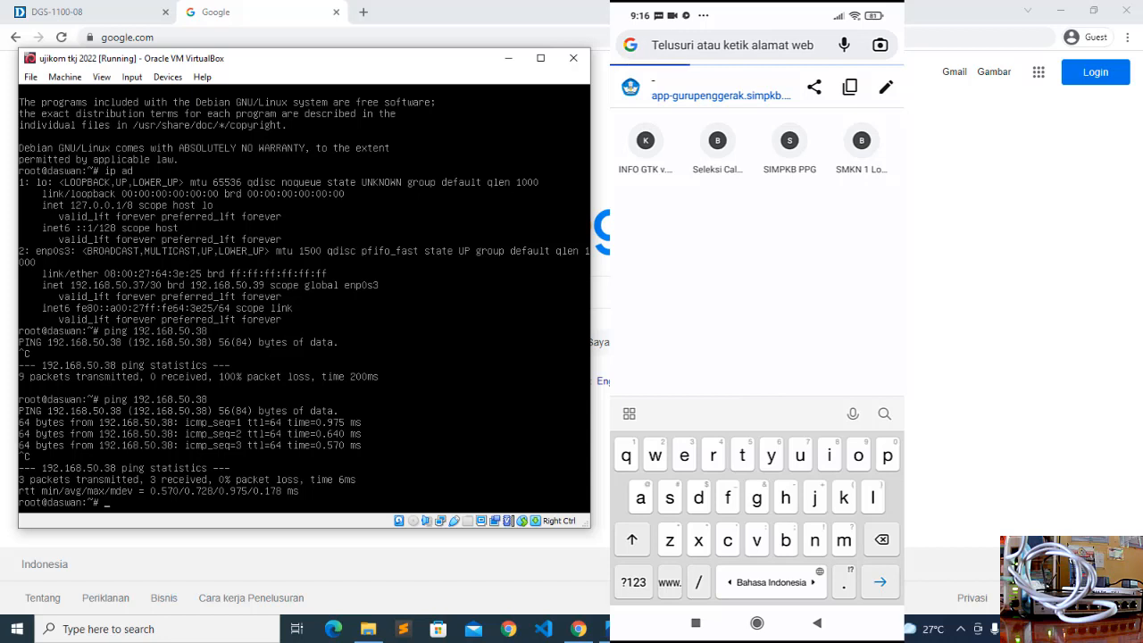
type("dasw")
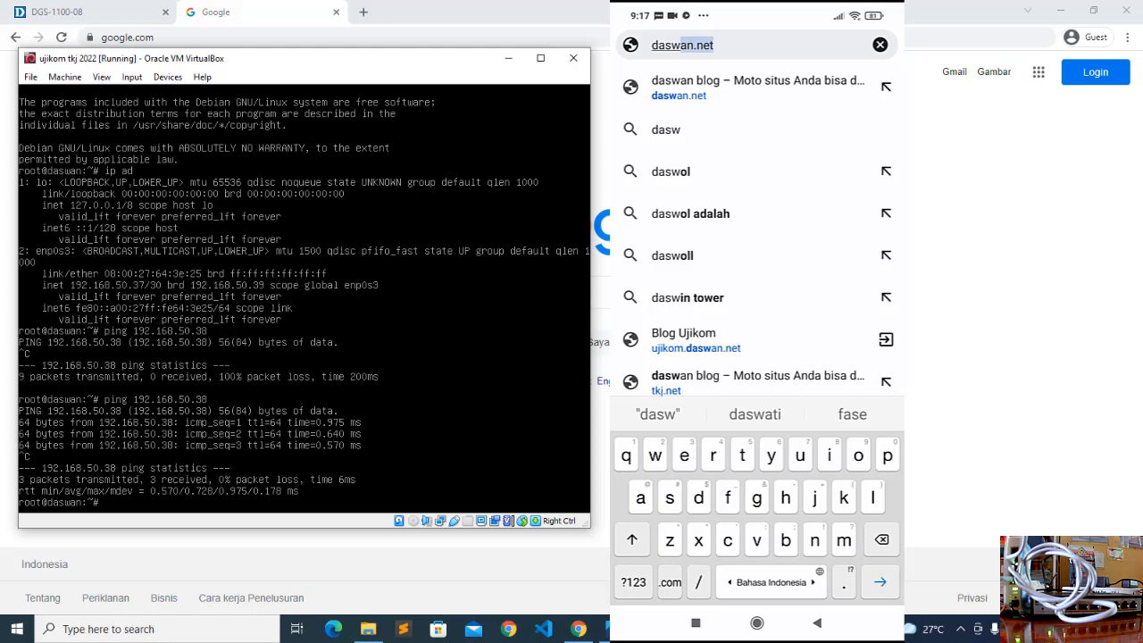
key("Return")
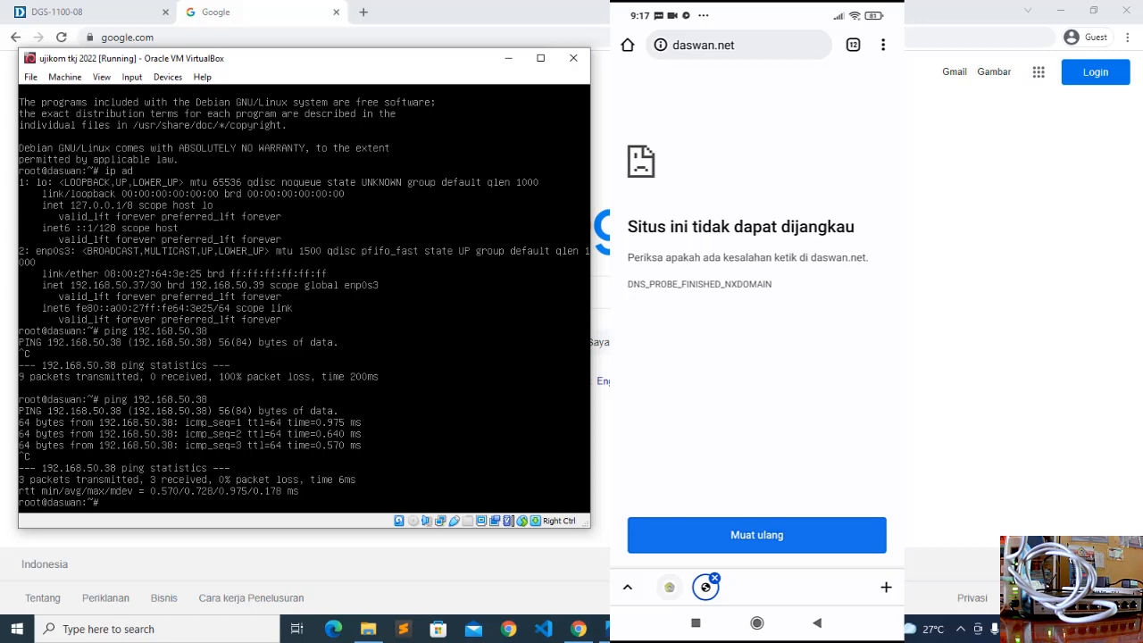
Ping 192.168.50.37 from the phone's Ping app and check the statistics
left_click(758, 623)
left_click_drag(840, 357, 679, 357)
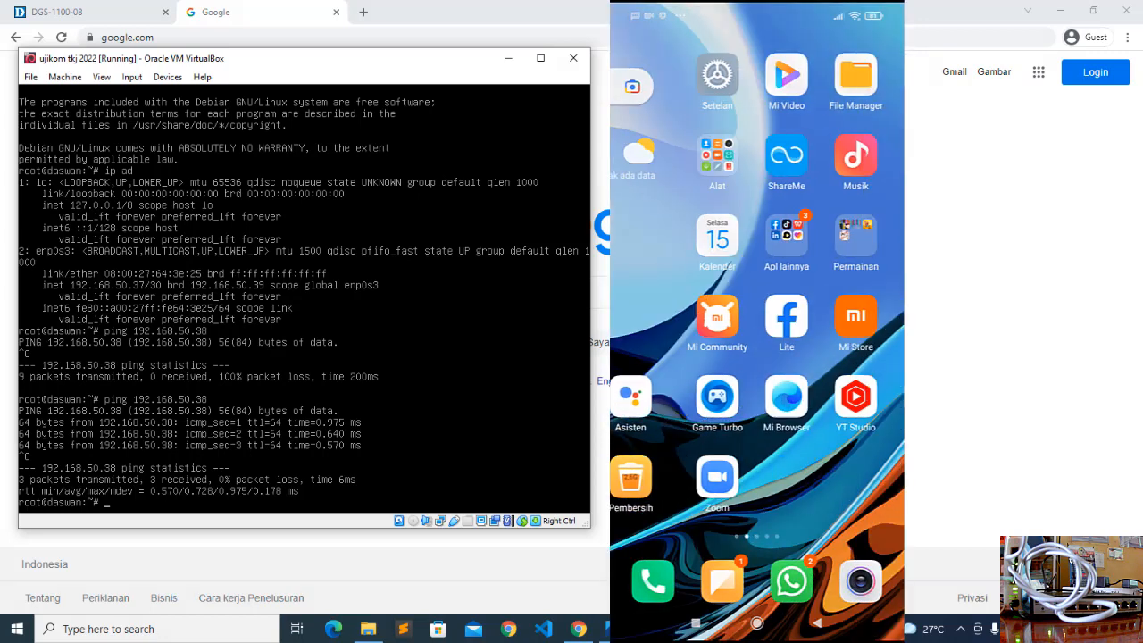
left_click_drag(840, 358, 679, 357)
left_click(861, 397)
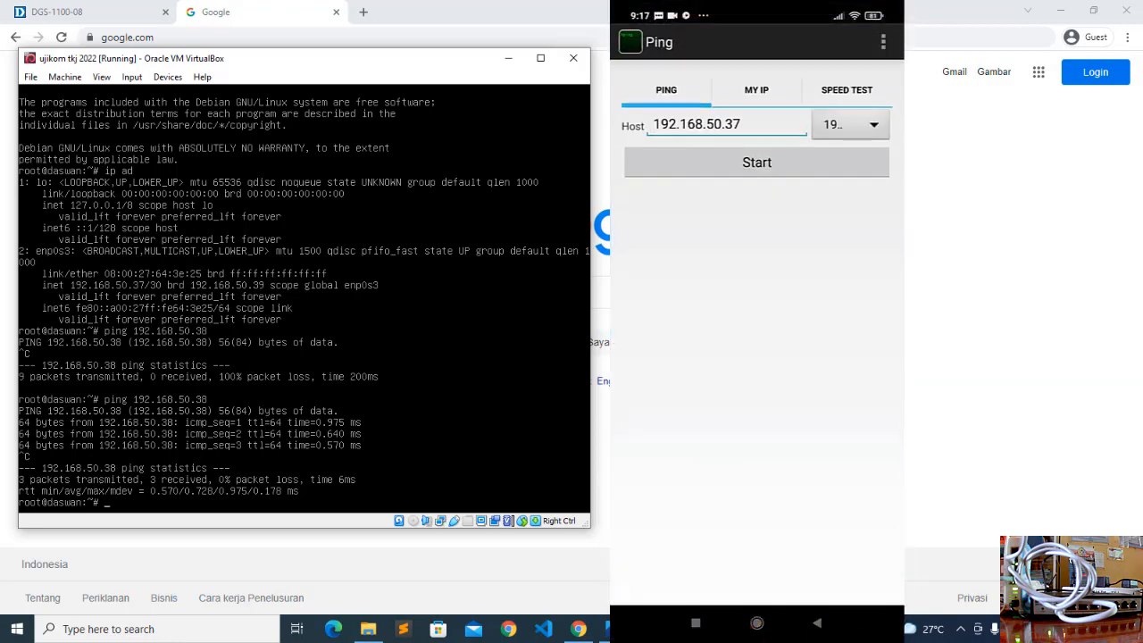
left_click(756, 162)
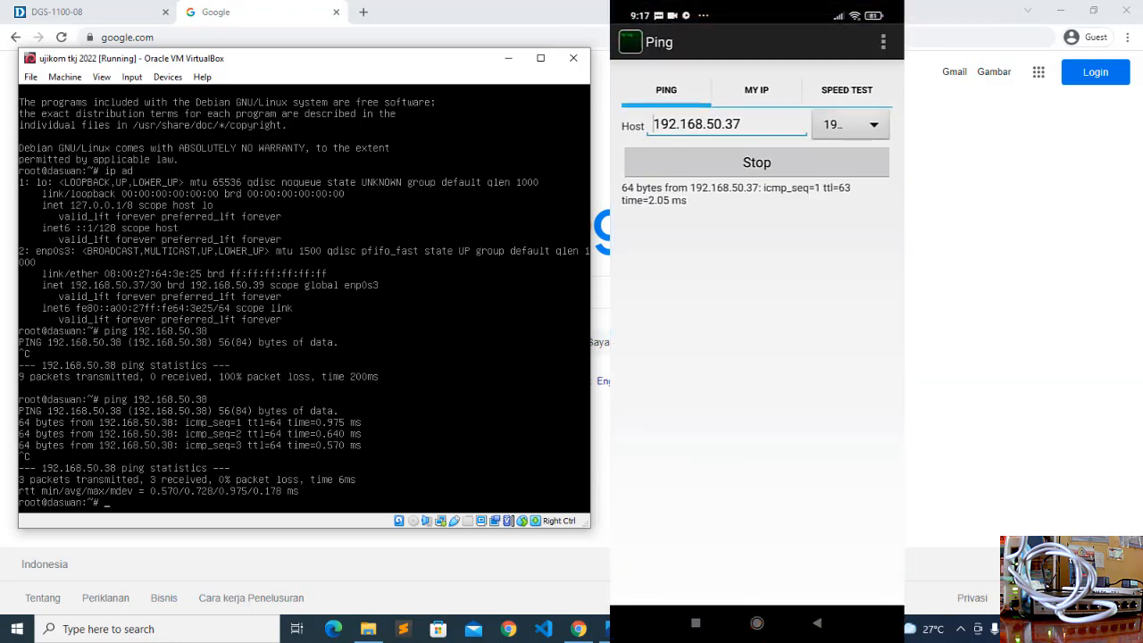
left_click(757, 163)
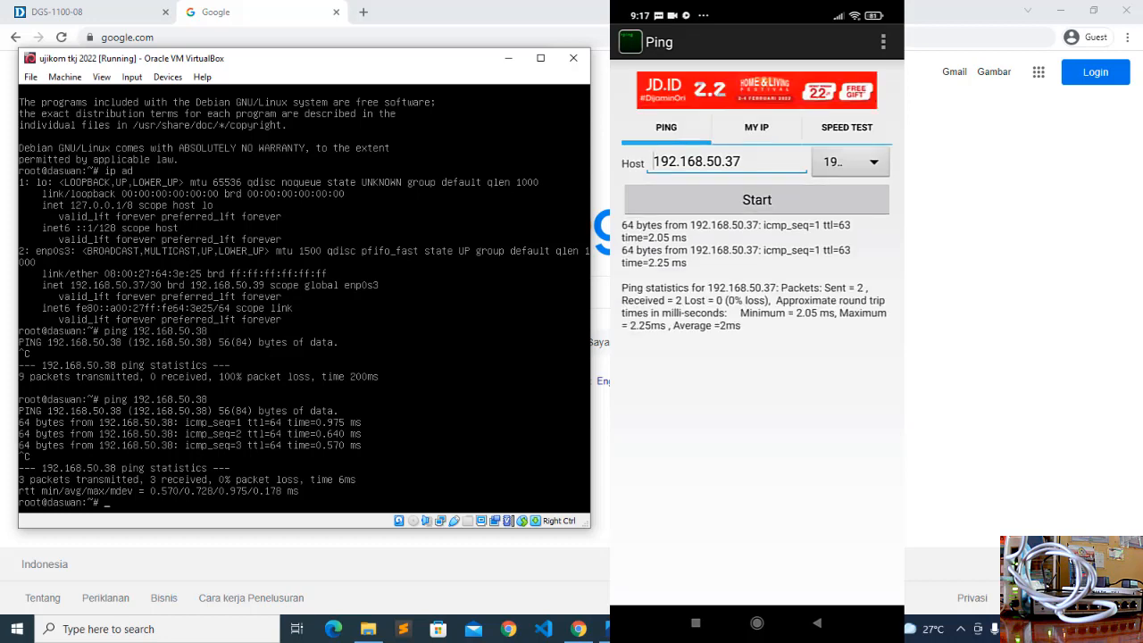
left_click(757, 623)
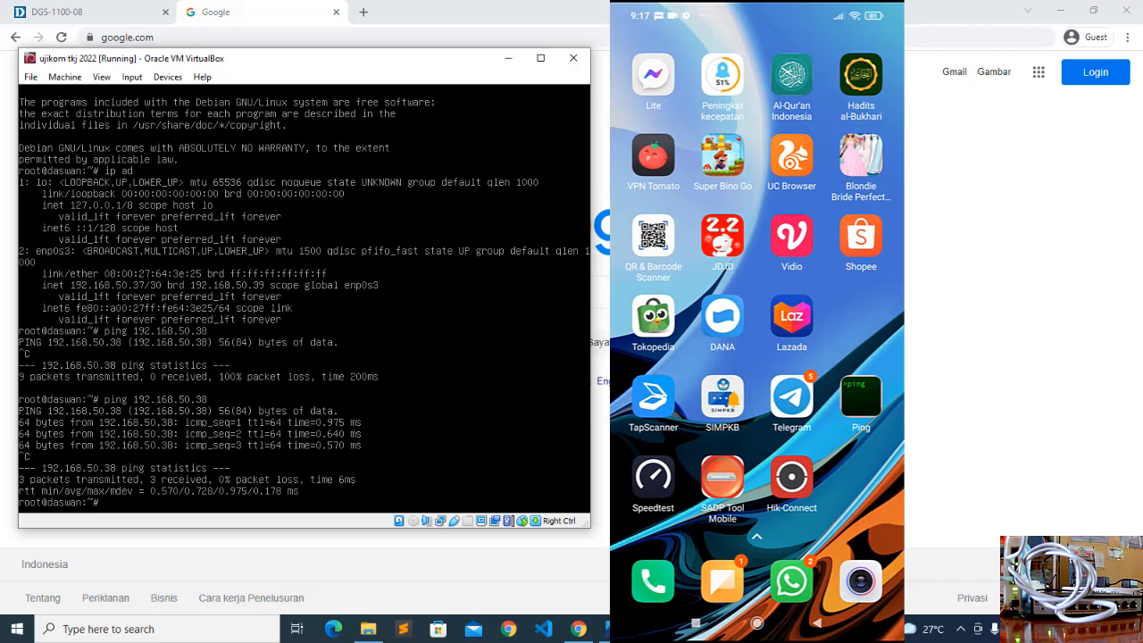
Open 192.168.50.37 in the phone's browser to load the WordPress site
left_click_drag(679, 357, 839, 357)
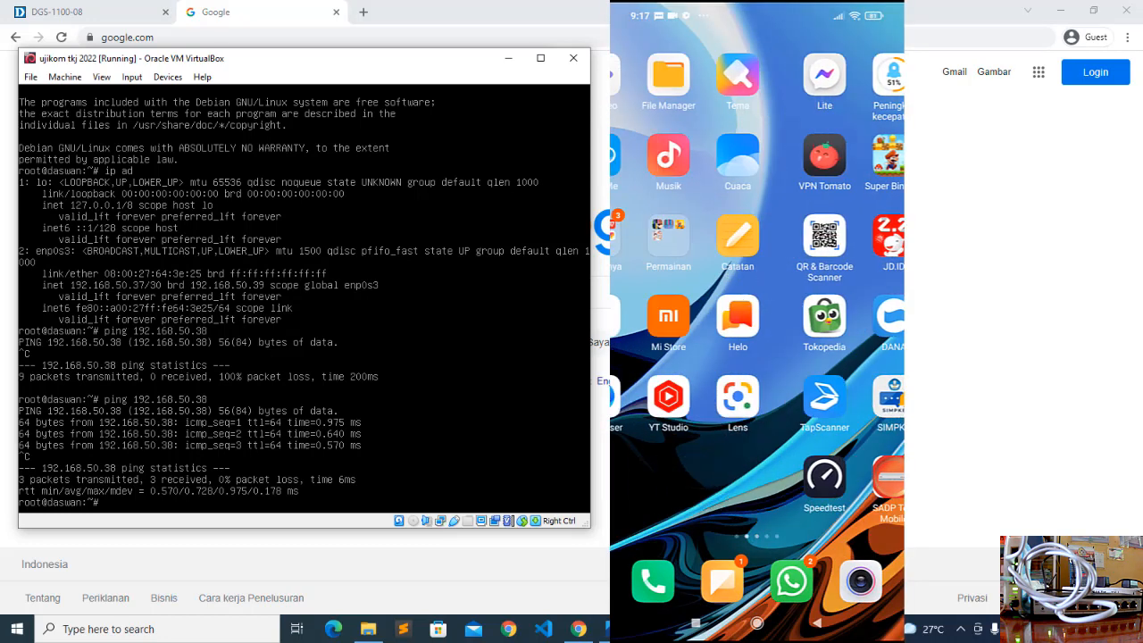
left_click_drag(679, 358, 840, 357)
left_click(791, 395)
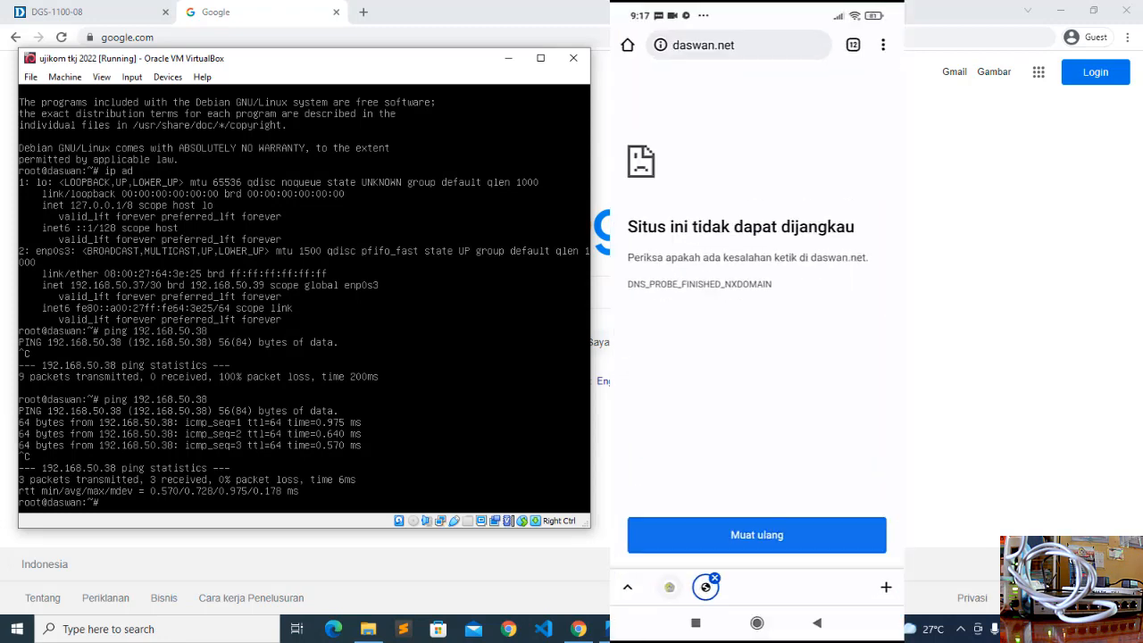
left_click(739, 45)
left_click(633, 582)
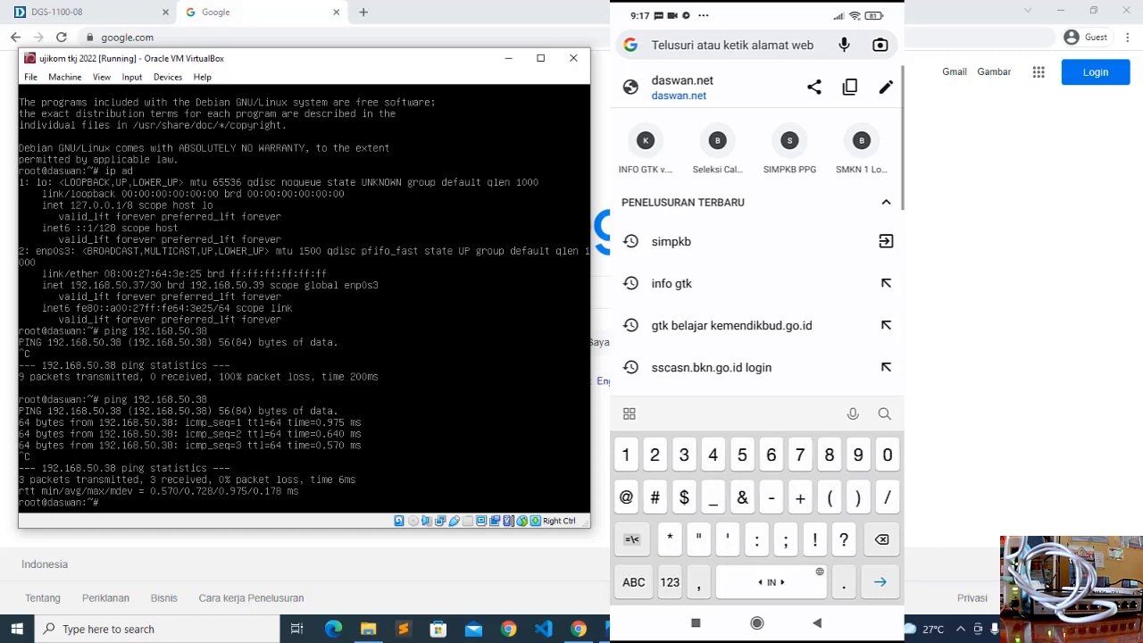
type("192")
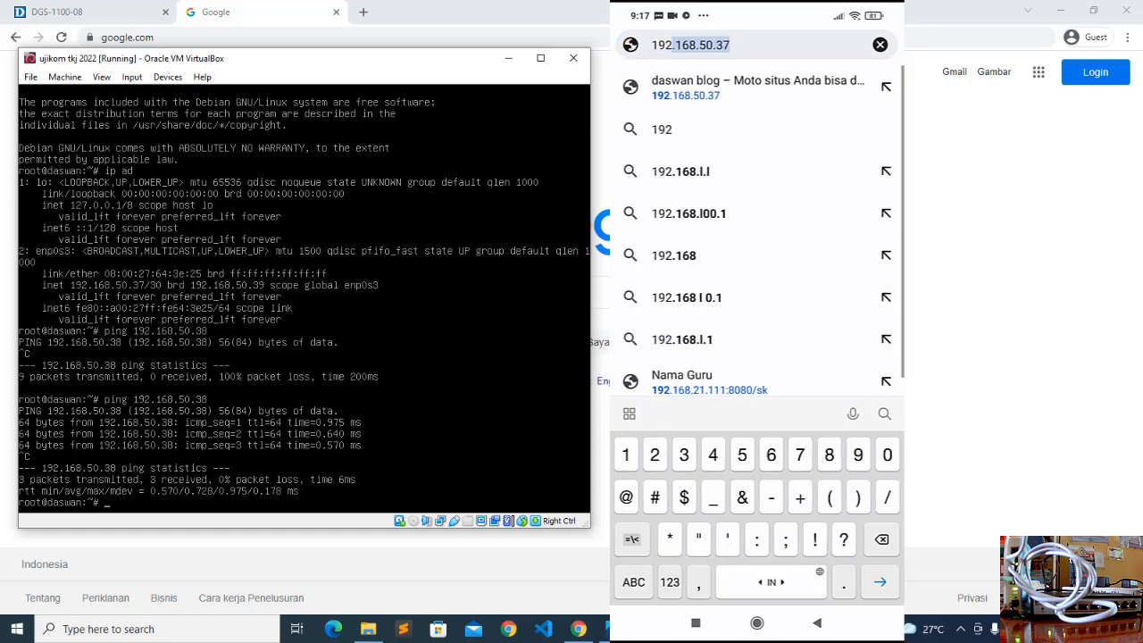
key("Return")
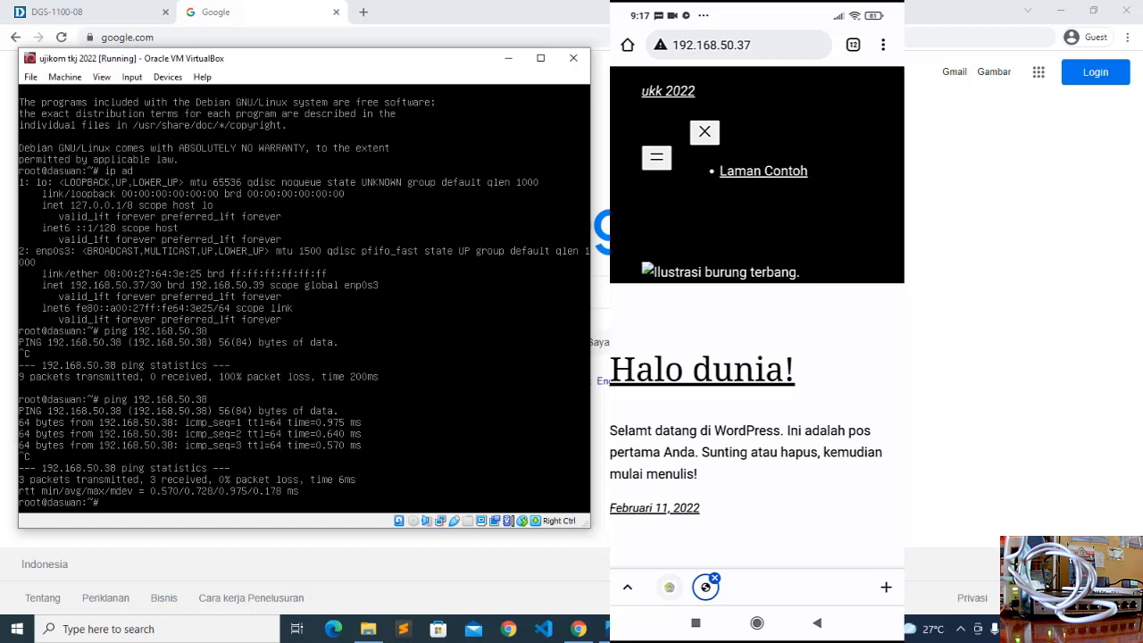
Retry daswan.net, which fails with DNS_PROBE_FINISHED_NXDOMAIN
left_click(738, 45)
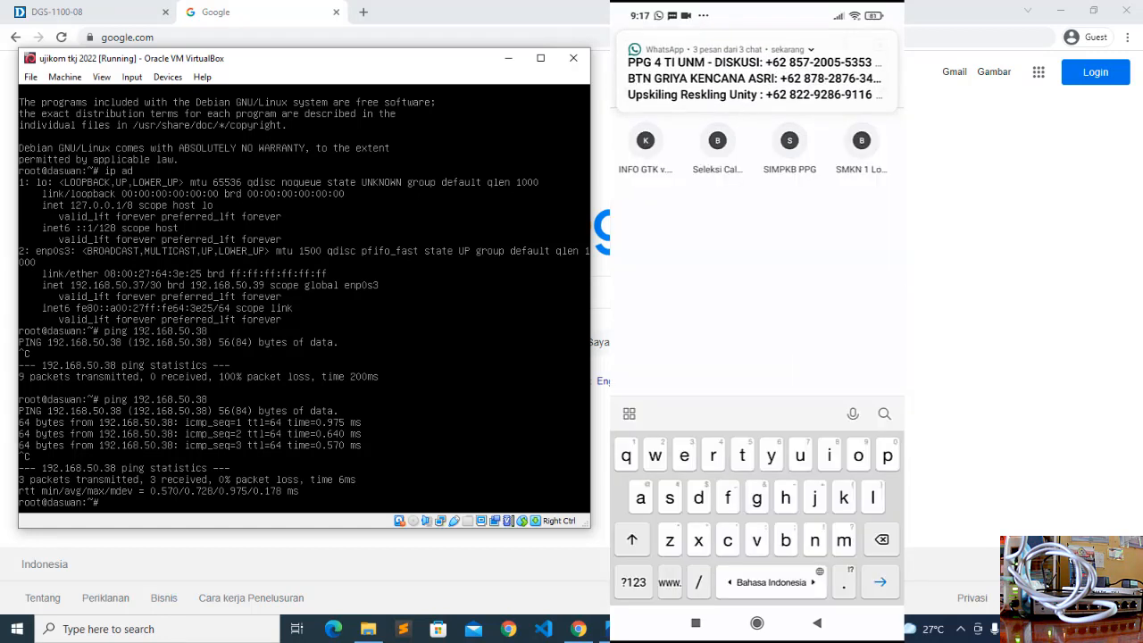
type("da")
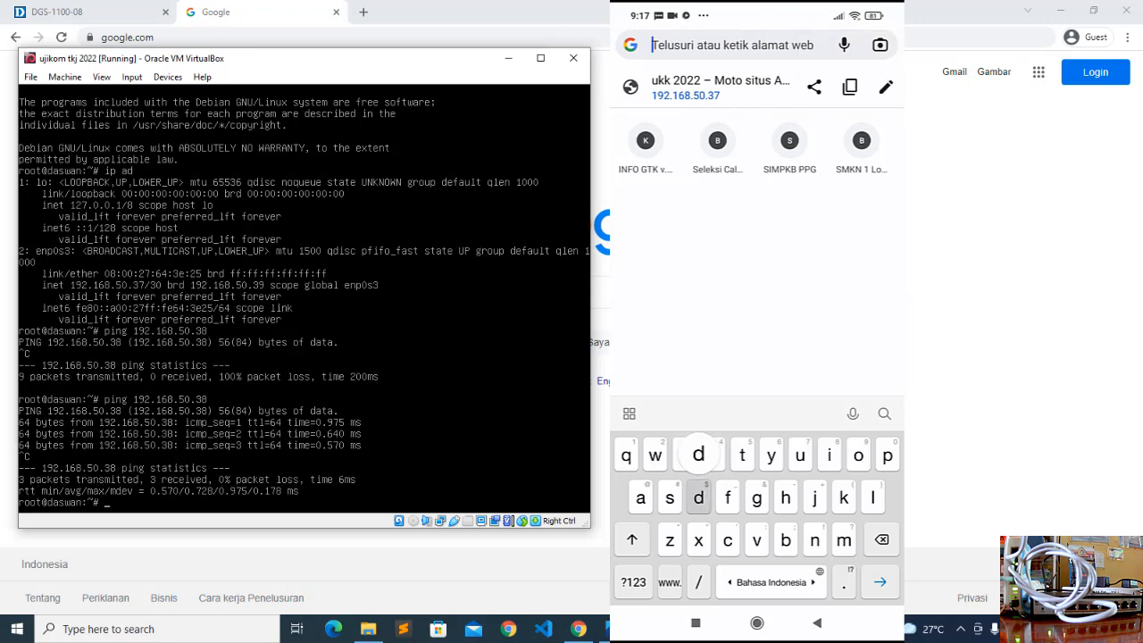
type("sw")
key("Return")
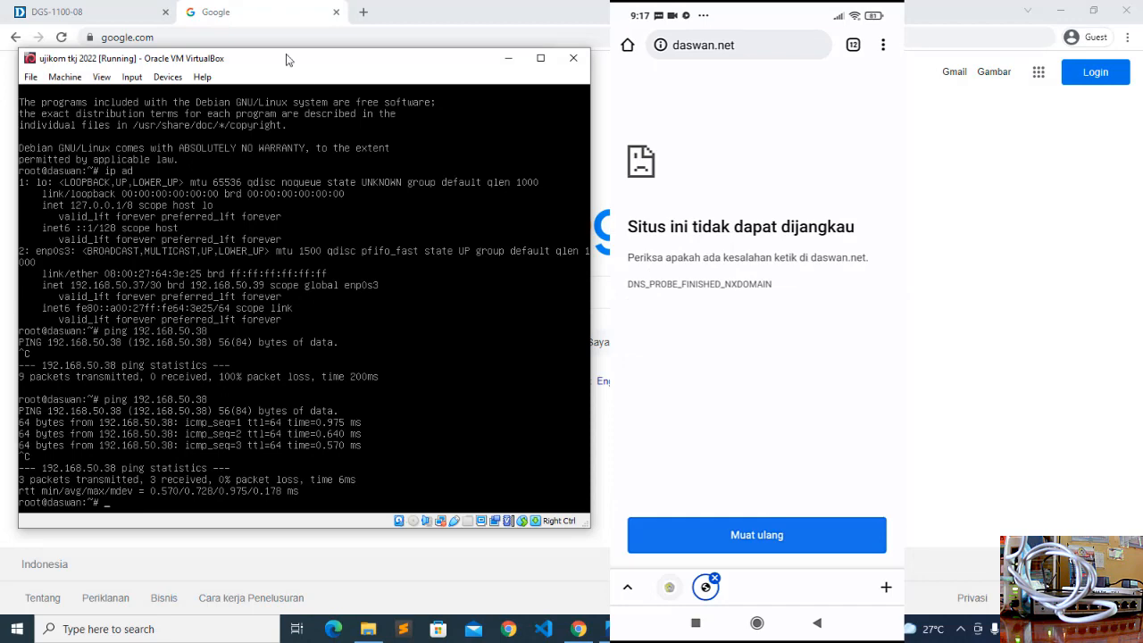
Move the VM console aside and maximize the WinBox window
left_click_drag(209, 62, 337, 71)
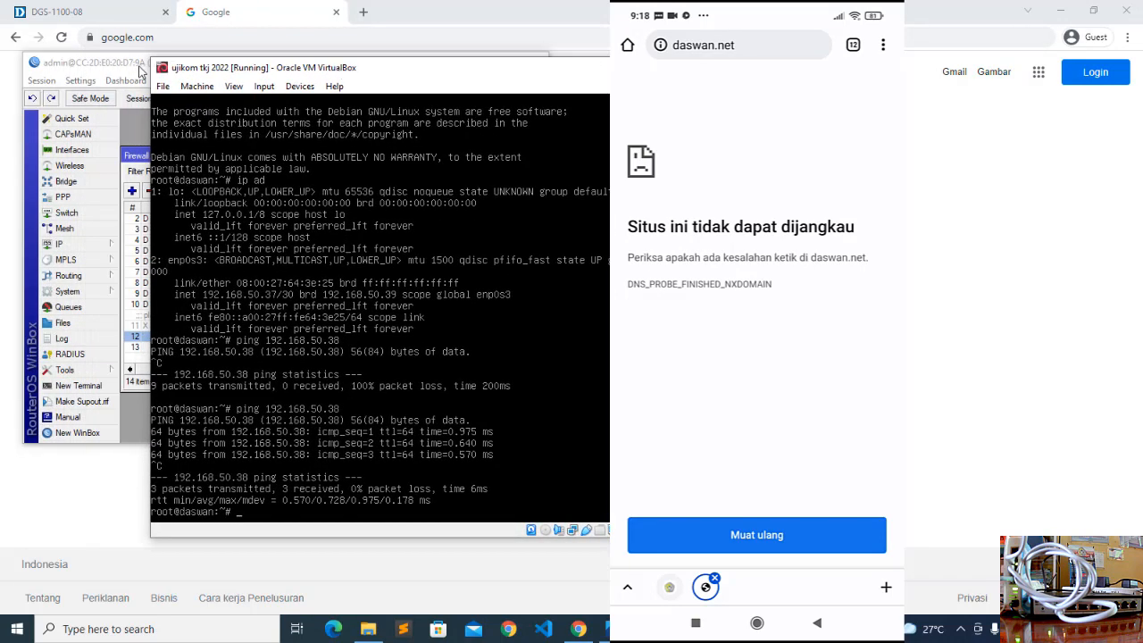
left_click(132, 72)
left_click_drag(179, 74, 383, 69)
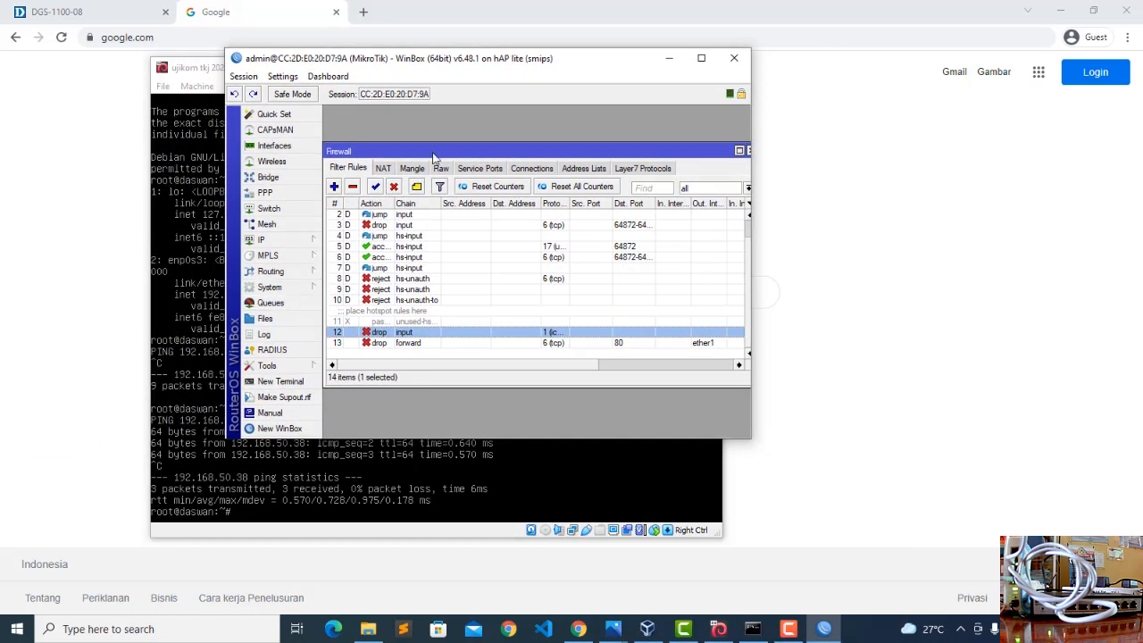
left_click(701, 58)
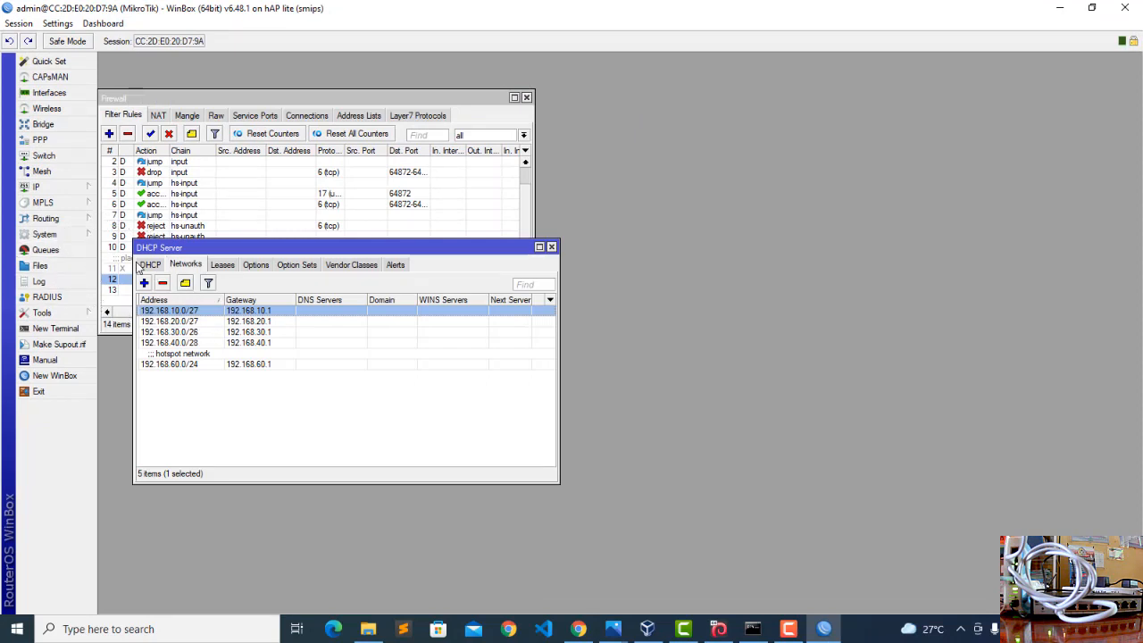
Set DHCP network 192.168.10.0/27's DNS servers to 192.168.50.37 and 8.8.8.8
double_click(191, 313)
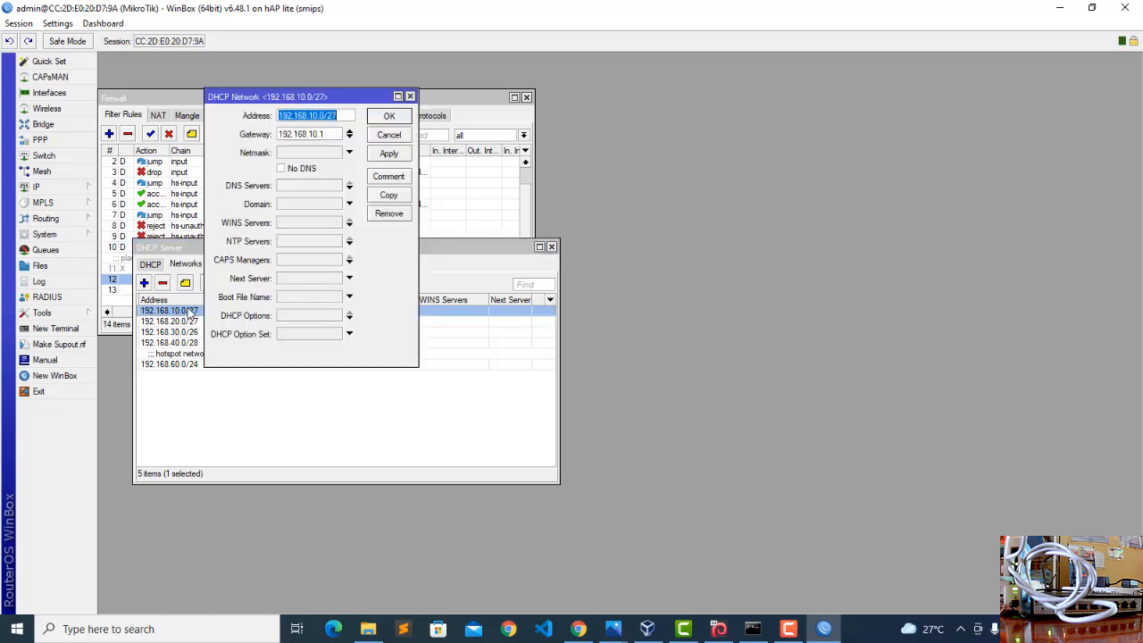
left_click(292, 186)
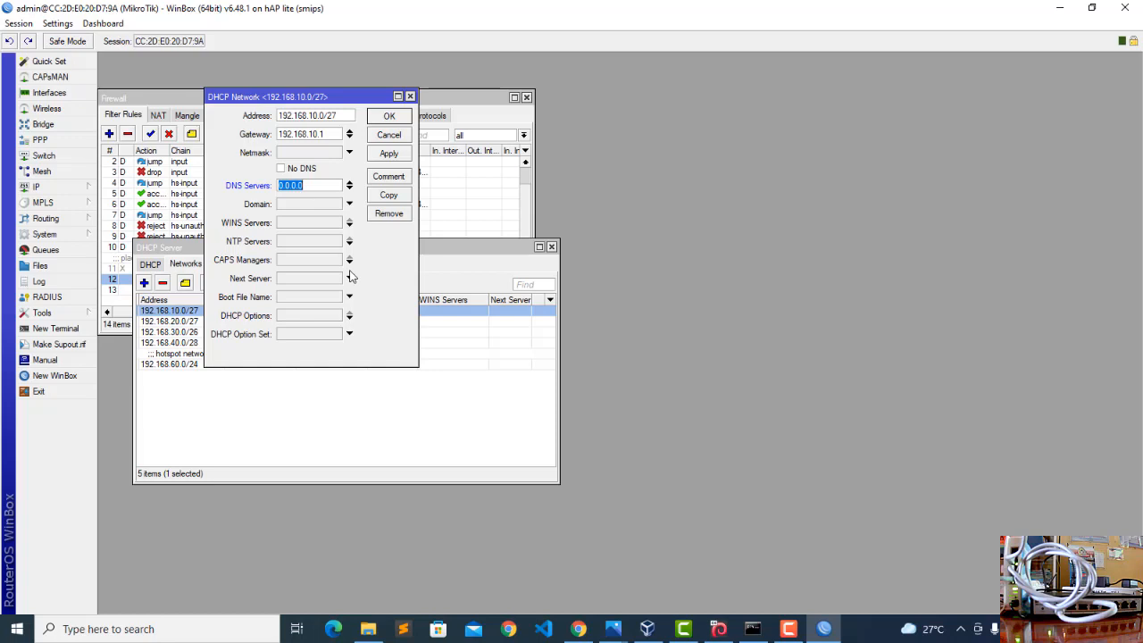
type("192")
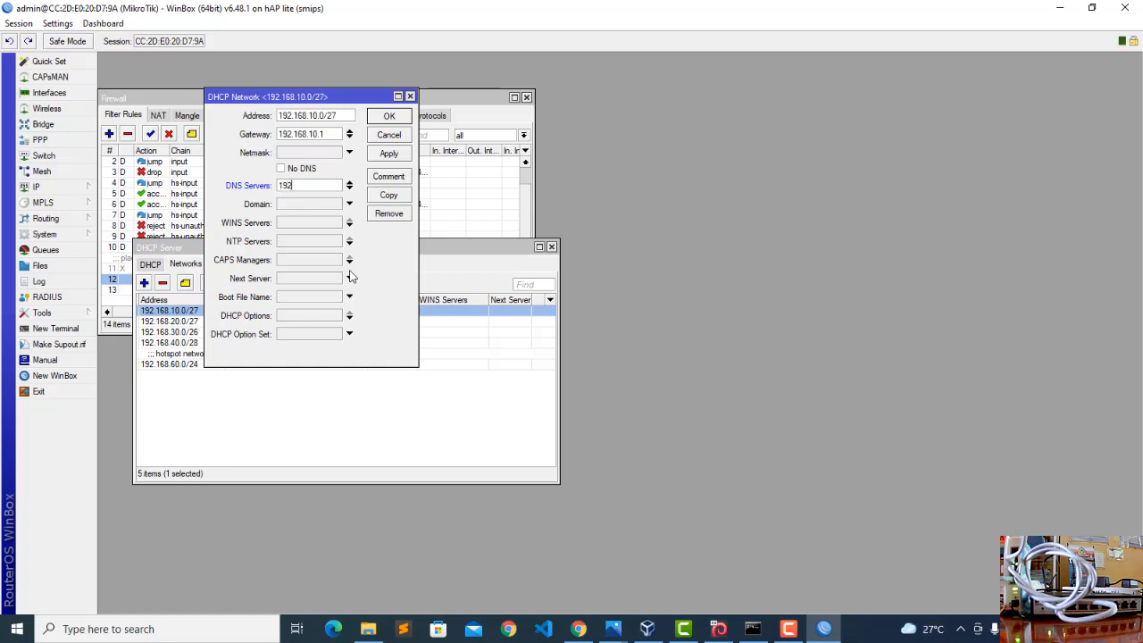
type(".168")
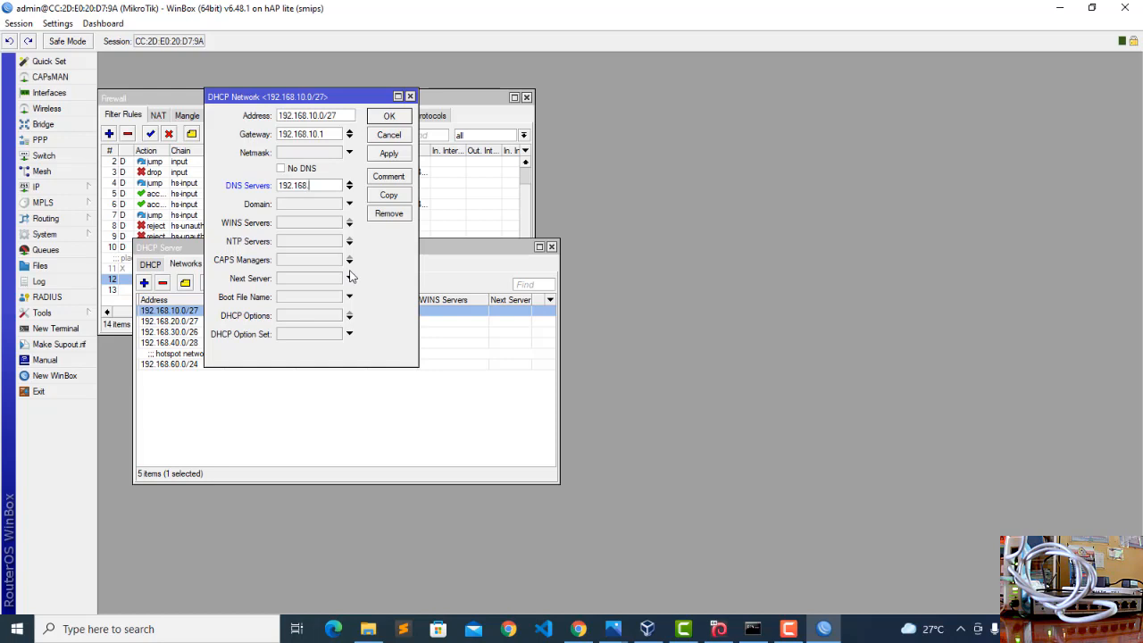
type(".50.37")
left_click(350, 189)
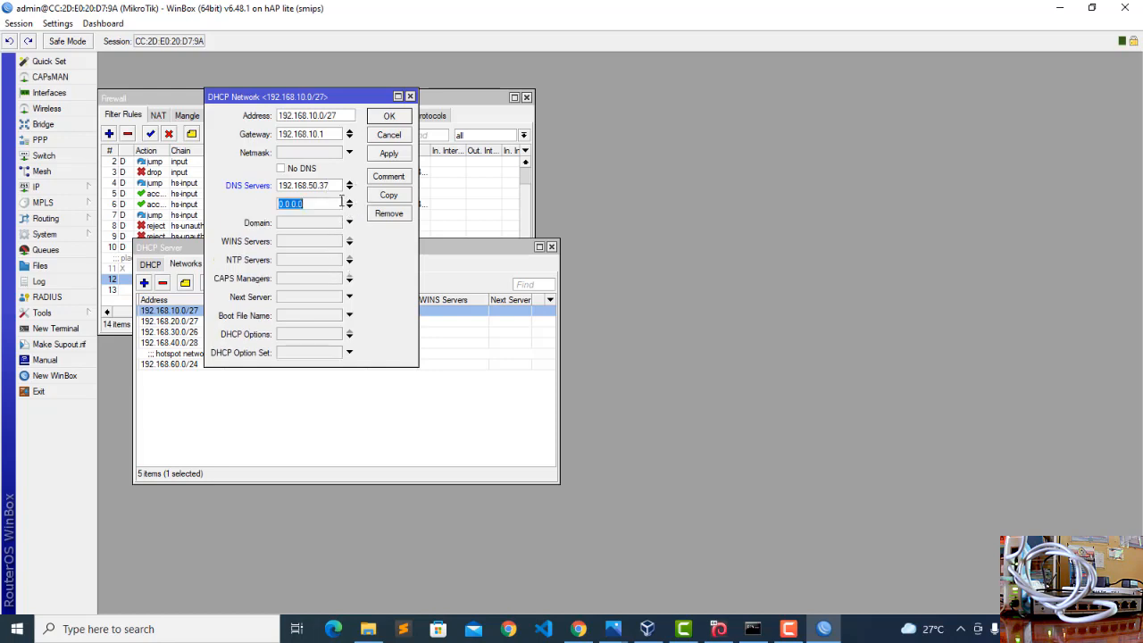
type("8.8.8.8")
left_click(388, 153)
left_click(389, 116)
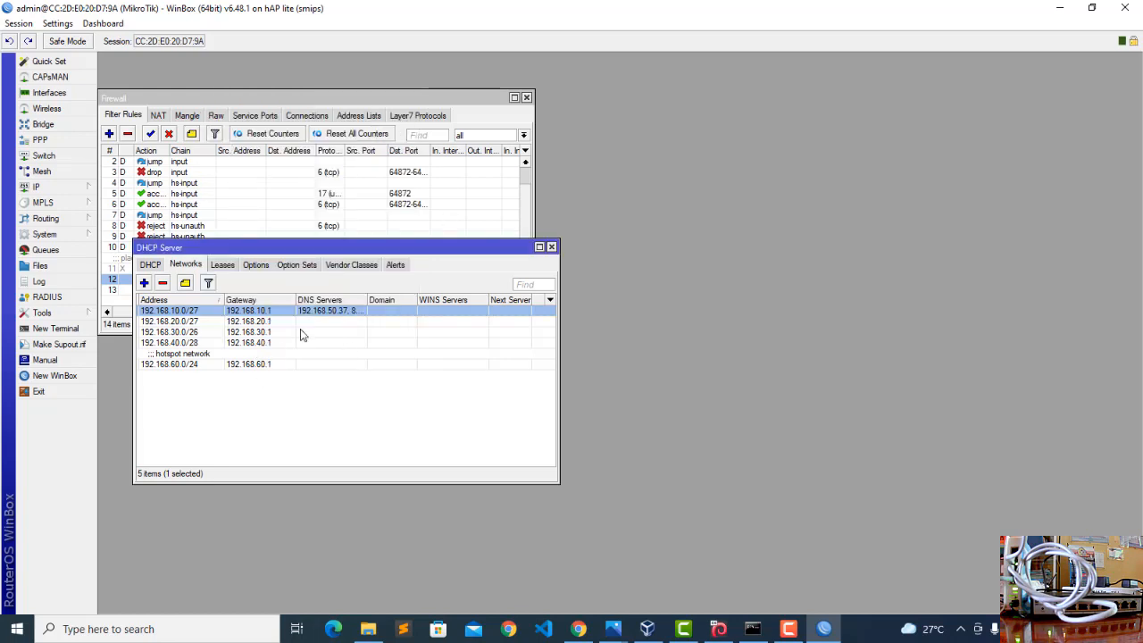
Set DHCP network 192.168.20.0/27's DNS servers to 192.168.50.37 and 8.8.8.8
double_click(248, 322)
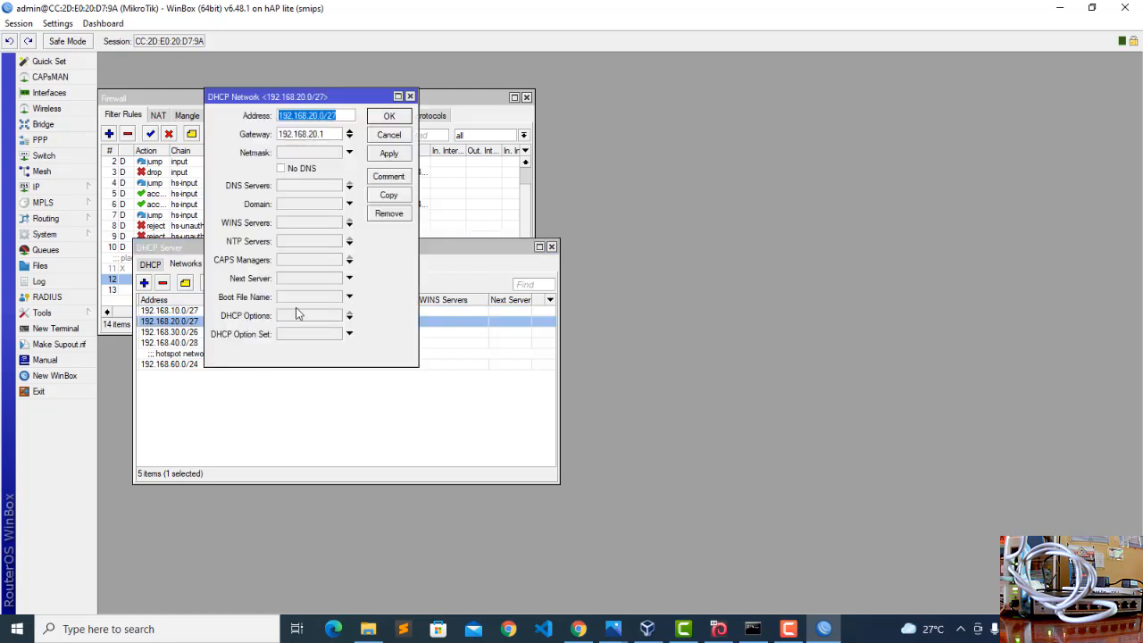
left_click(314, 190)
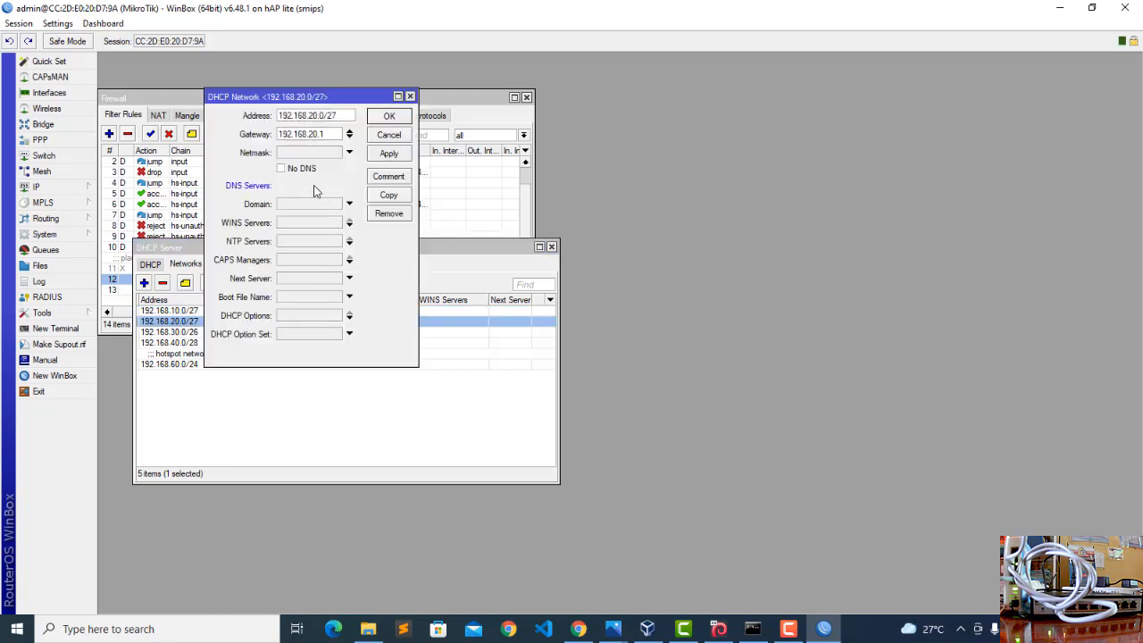
type("192.168.50.37")
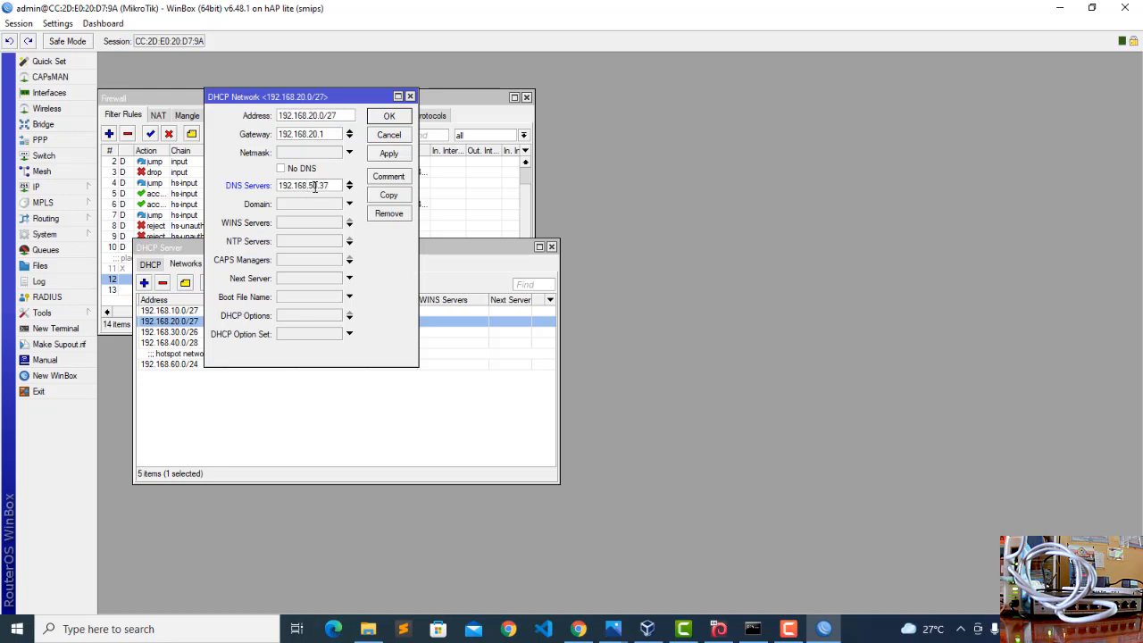
left_click(349, 188)
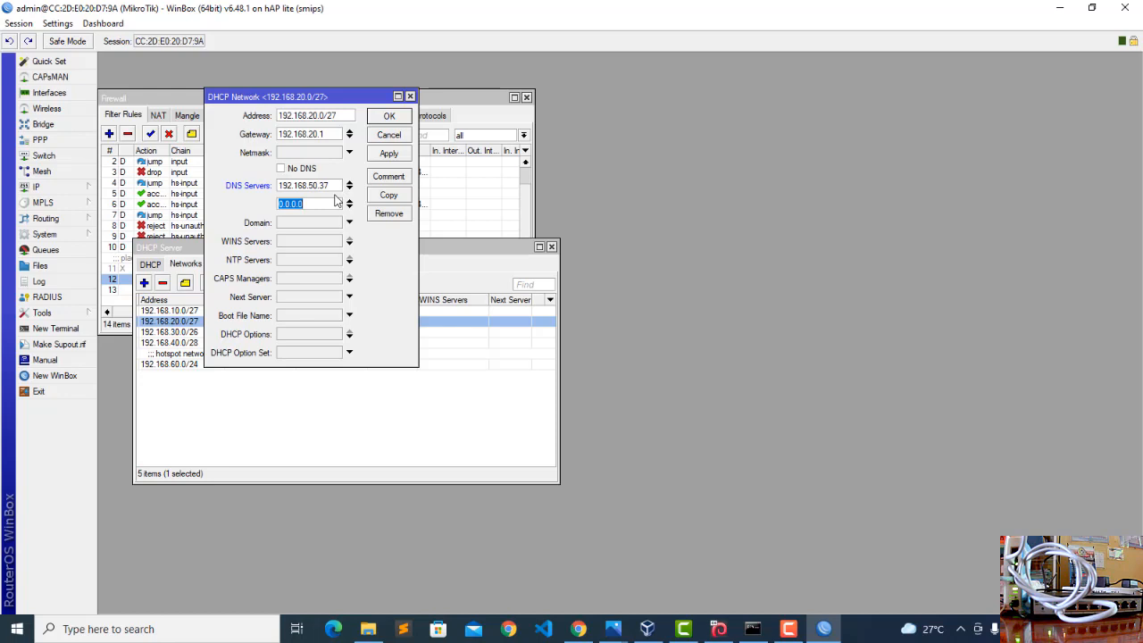
type("8.8.8.8")
left_click(386, 155)
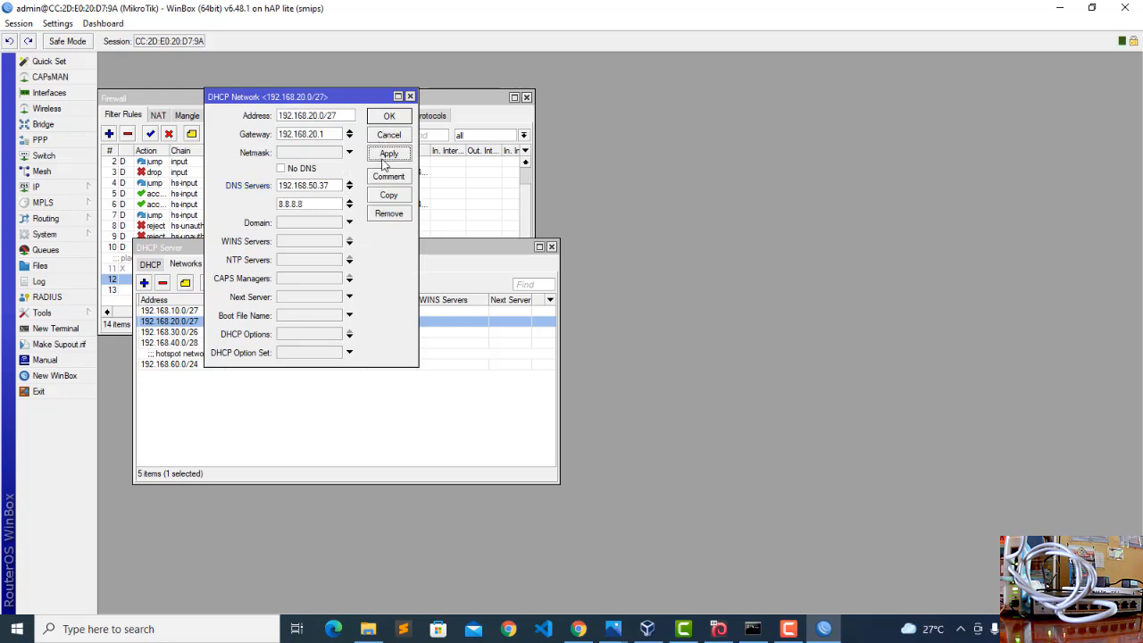
left_click(388, 116)
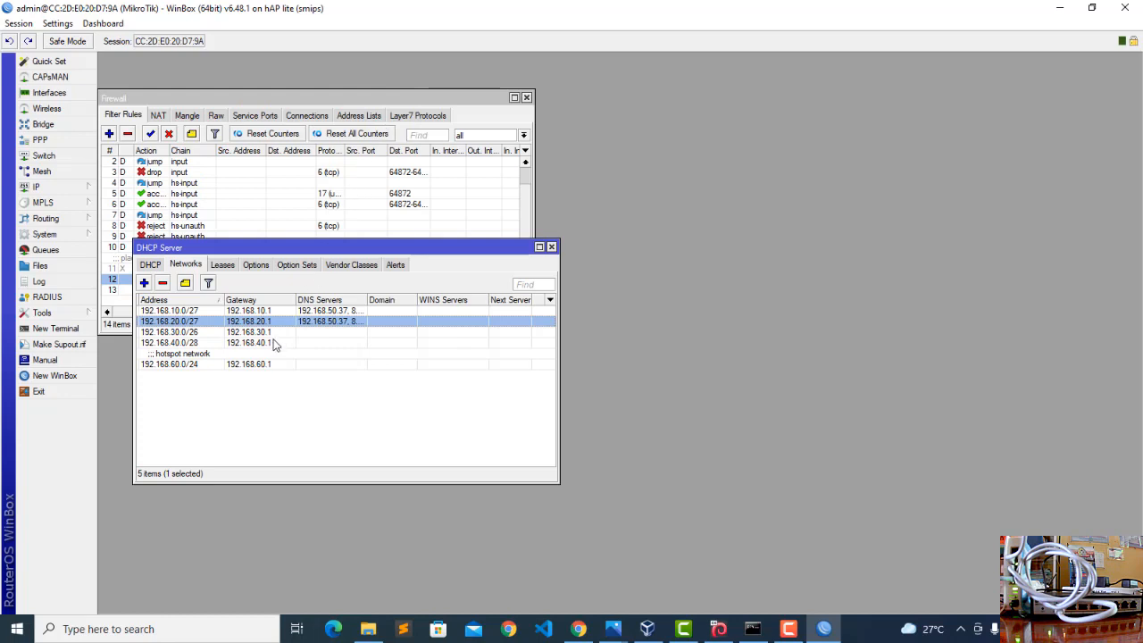
Set DHCP network 192.168.30.0/26's DNS servers to 192.168.50.37 and 8.8.8.8
double_click(273, 332)
left_click(319, 188)
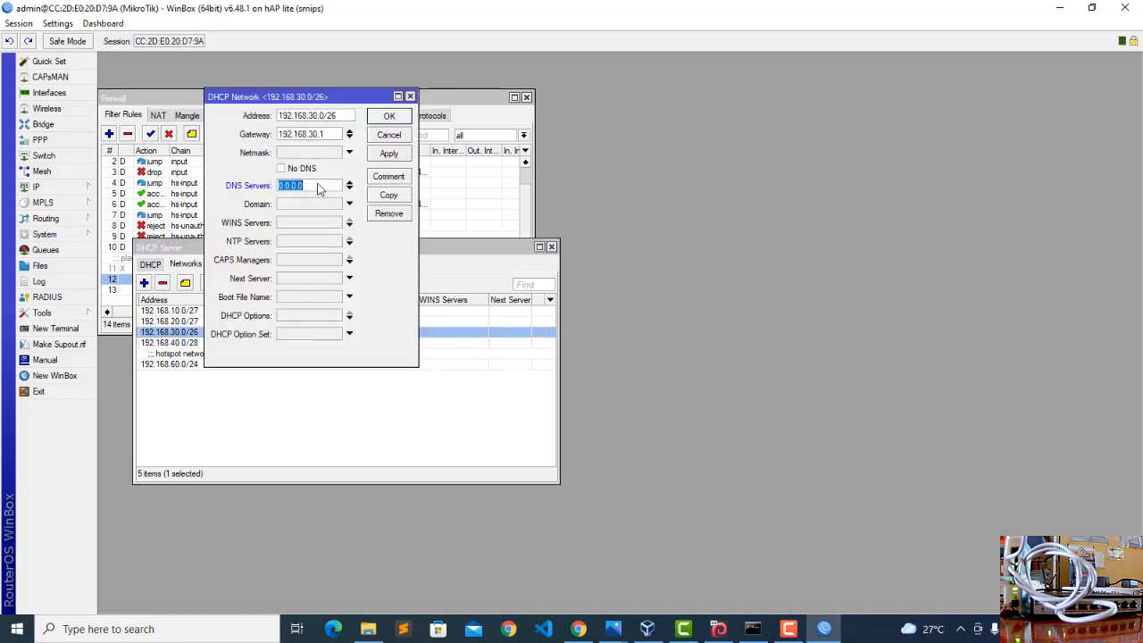
type("192.168.50.37")
left_click(349, 188)
type("8")
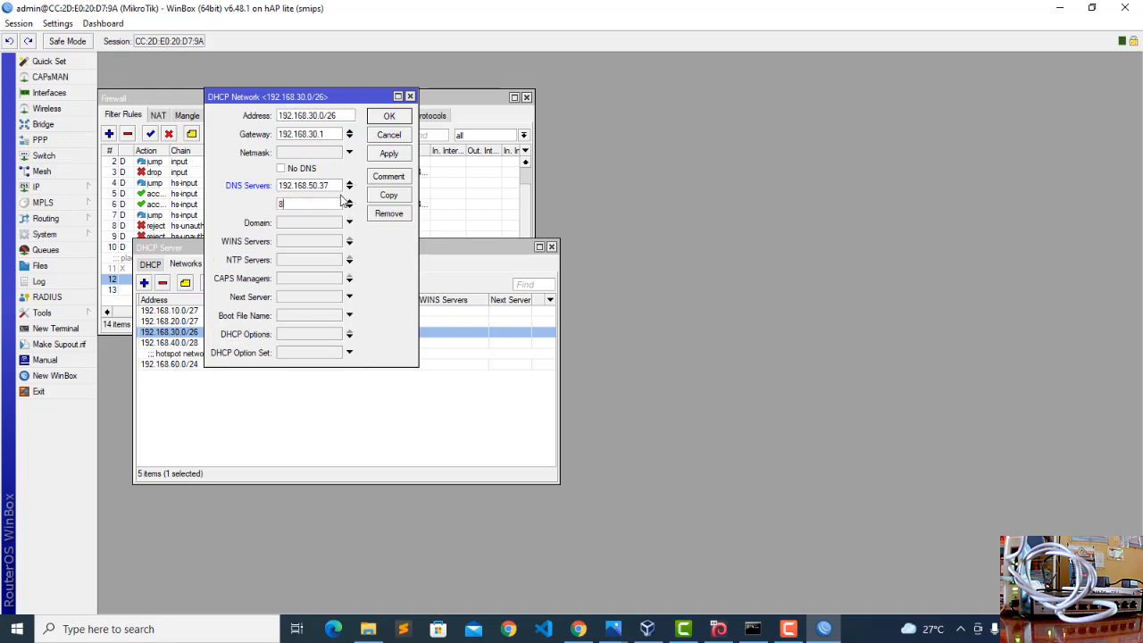
type(".8.8.8")
left_click(254, 186)
key("ctrl+c")
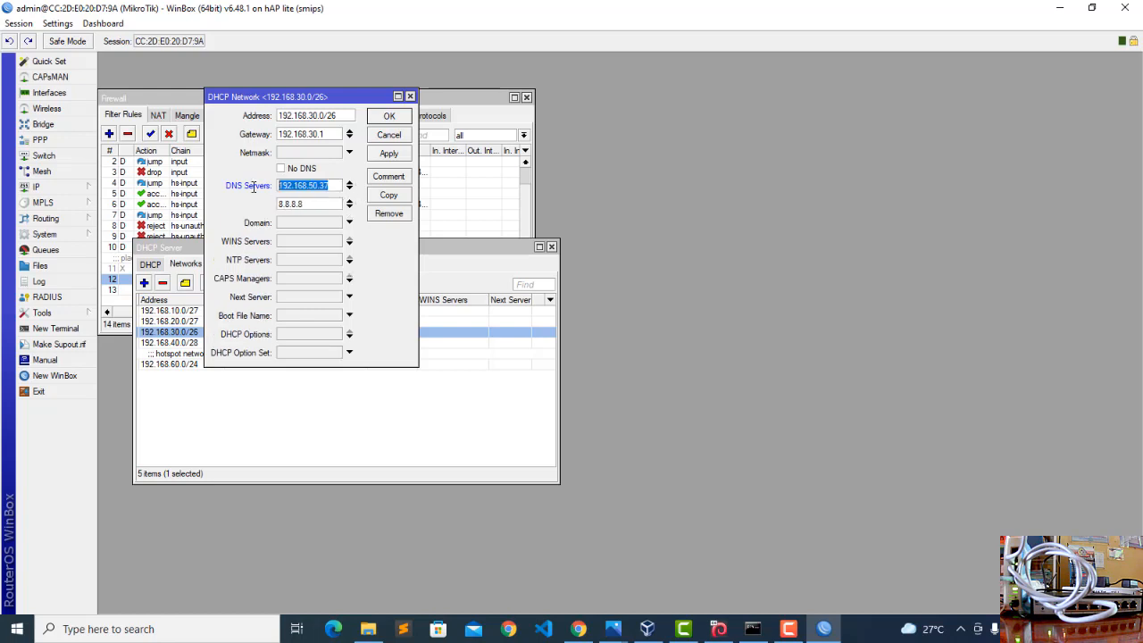
left_click(389, 154)
left_click(390, 117)
Set DHCP network 192.168.40.0/28's DNS servers to 192.168.50.37 and 8.8.8.8
double_click(296, 344)
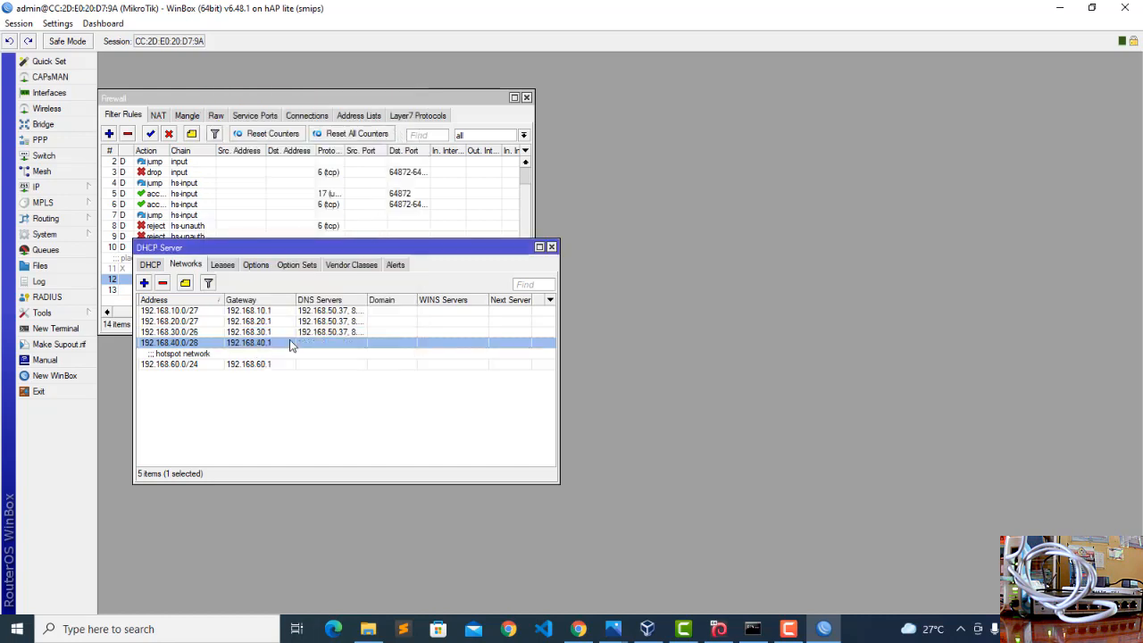
left_click(316, 186)
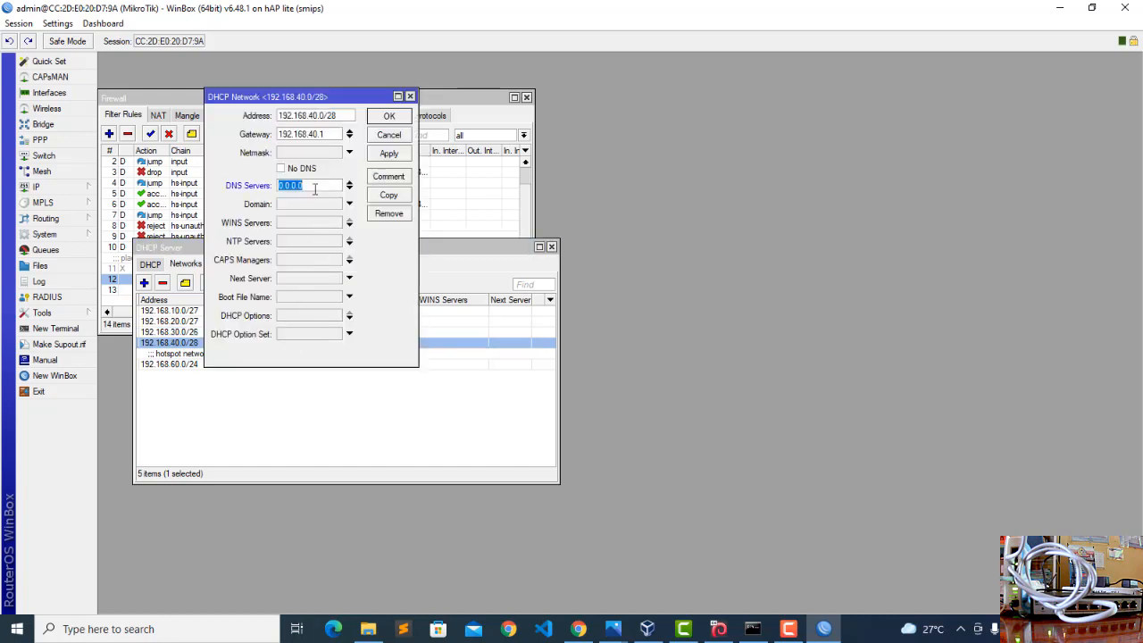
key("ctrl+v")
left_click(349, 187)
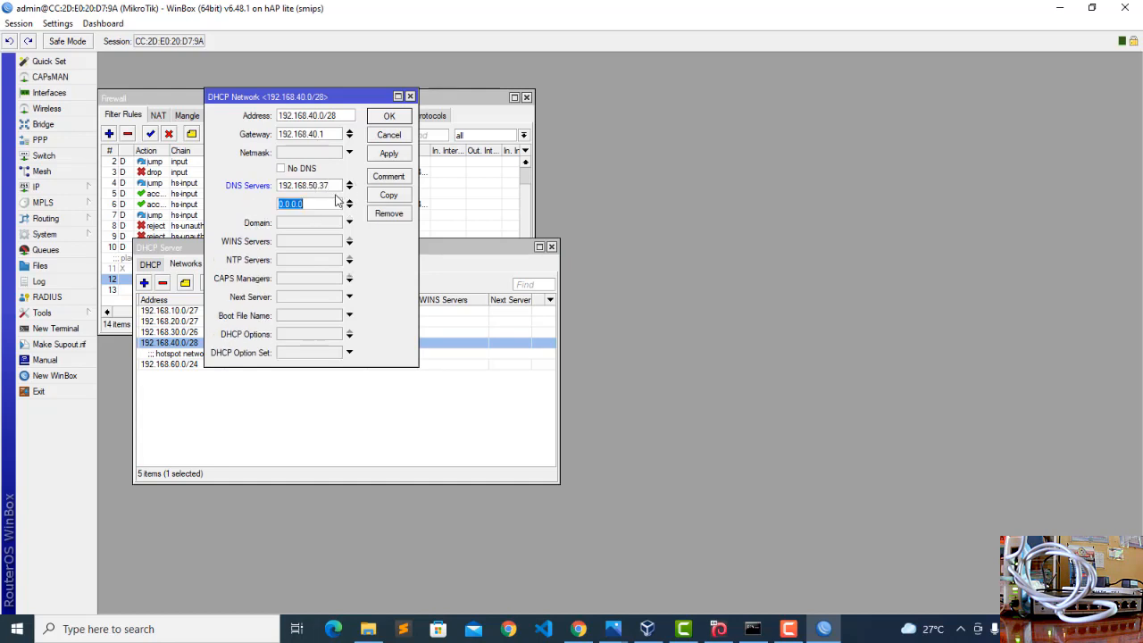
type("8.8.8.8")
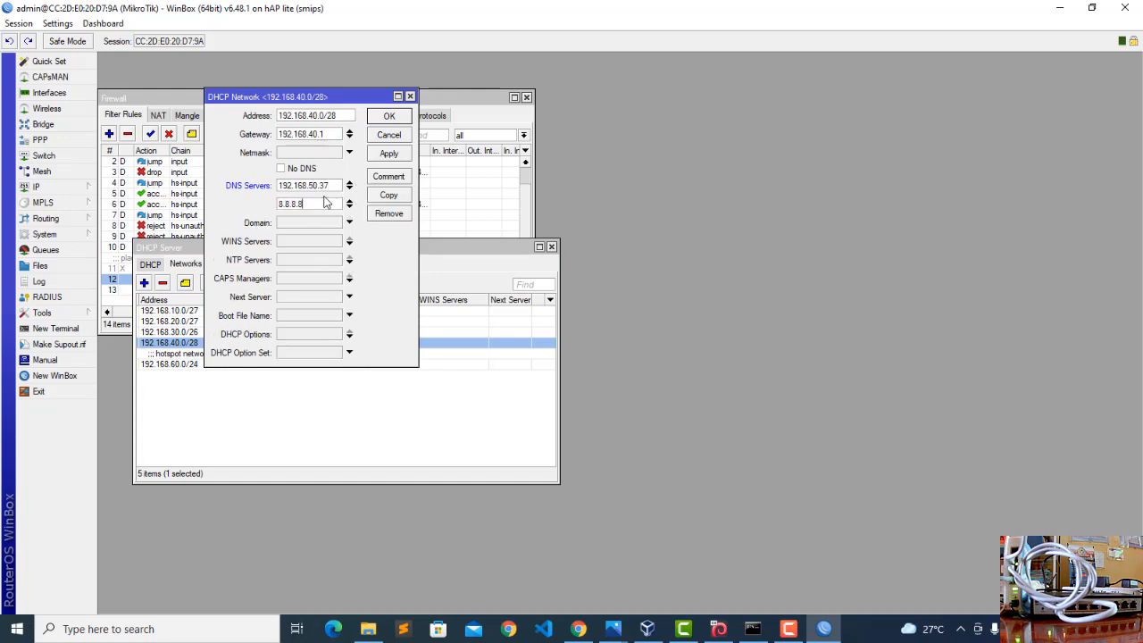
left_click(388, 154)
left_click(390, 120)
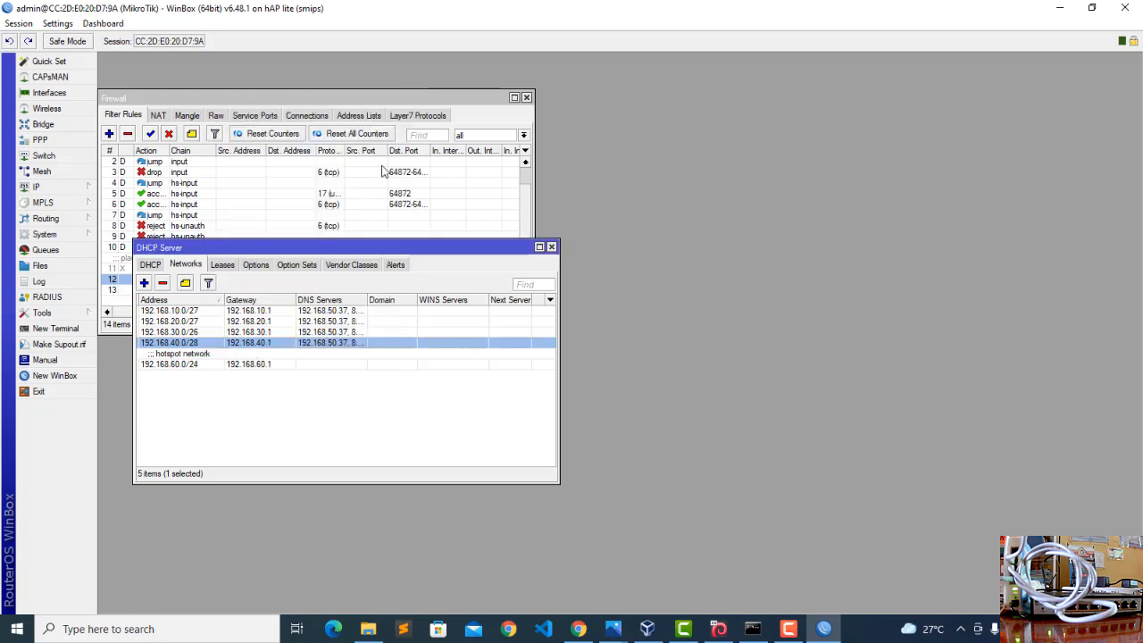
Give hotspot network 192.168.60.0/24 DNS 192.168.50.37 and 8.8.8.8, then snap WinBox left
left_click(299, 371)
double_click(301, 373)
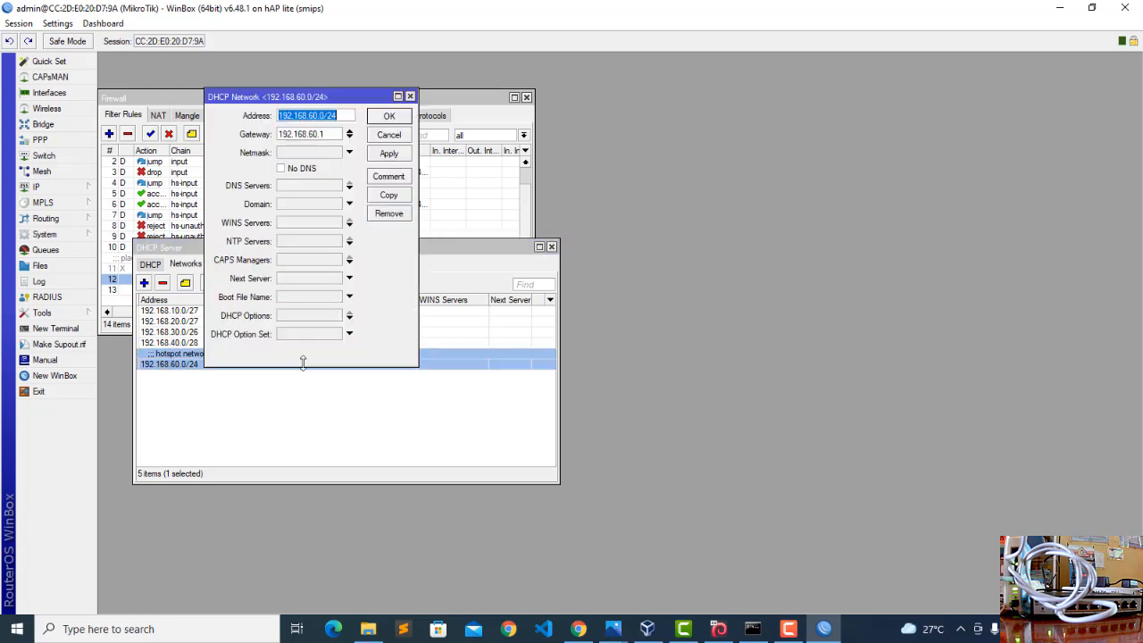
left_click(311, 189)
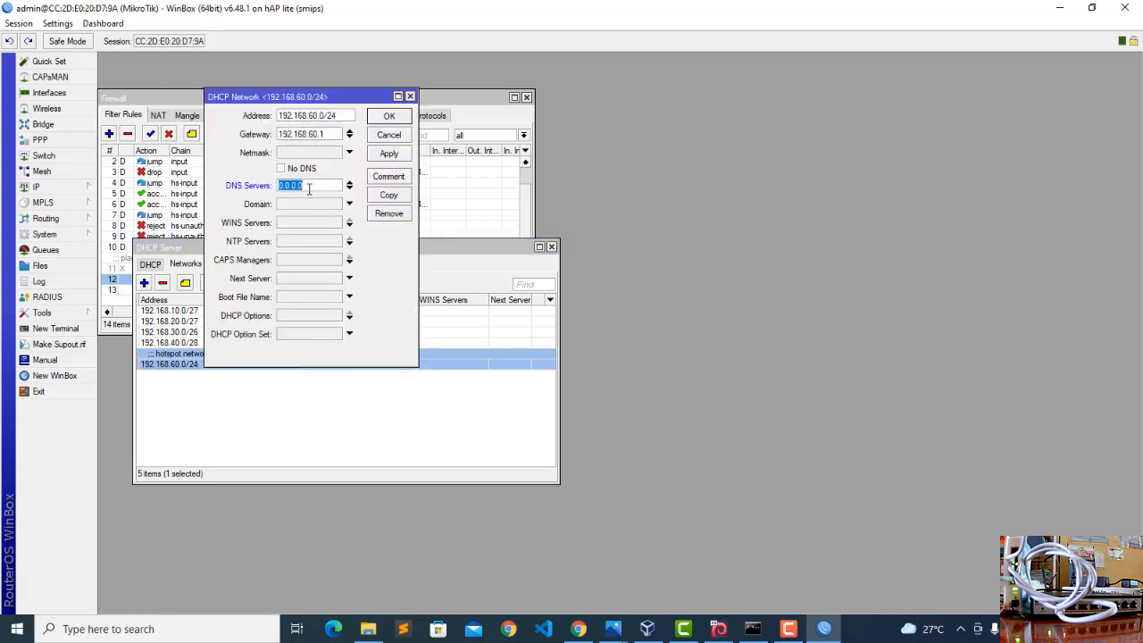
key("ctrl+v")
left_click(349, 188)
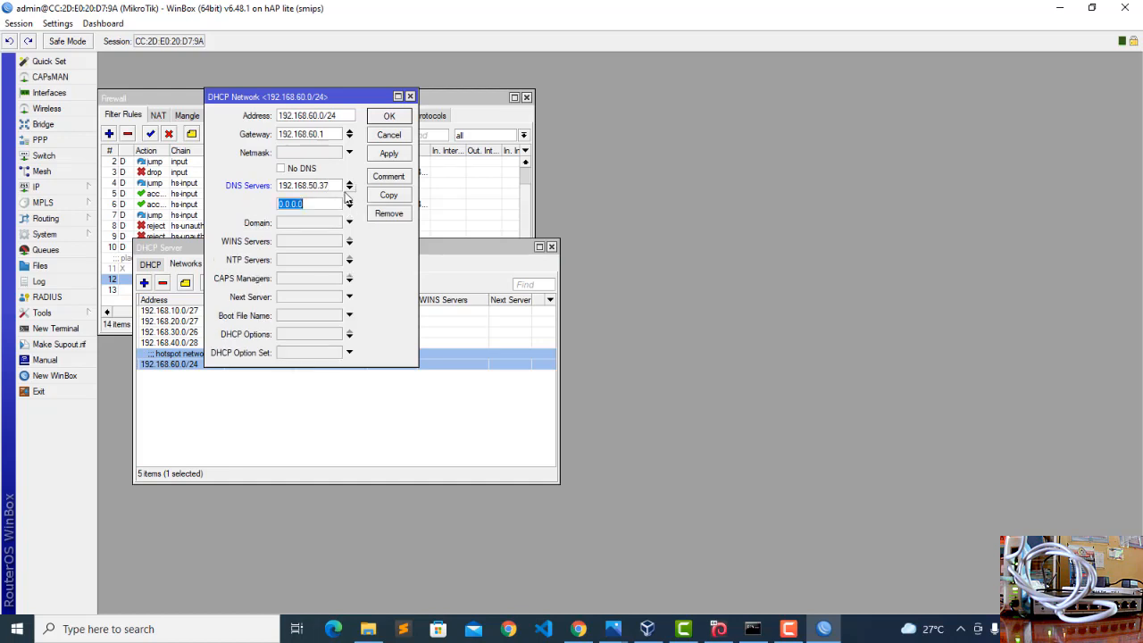
type("8.8.8.8")
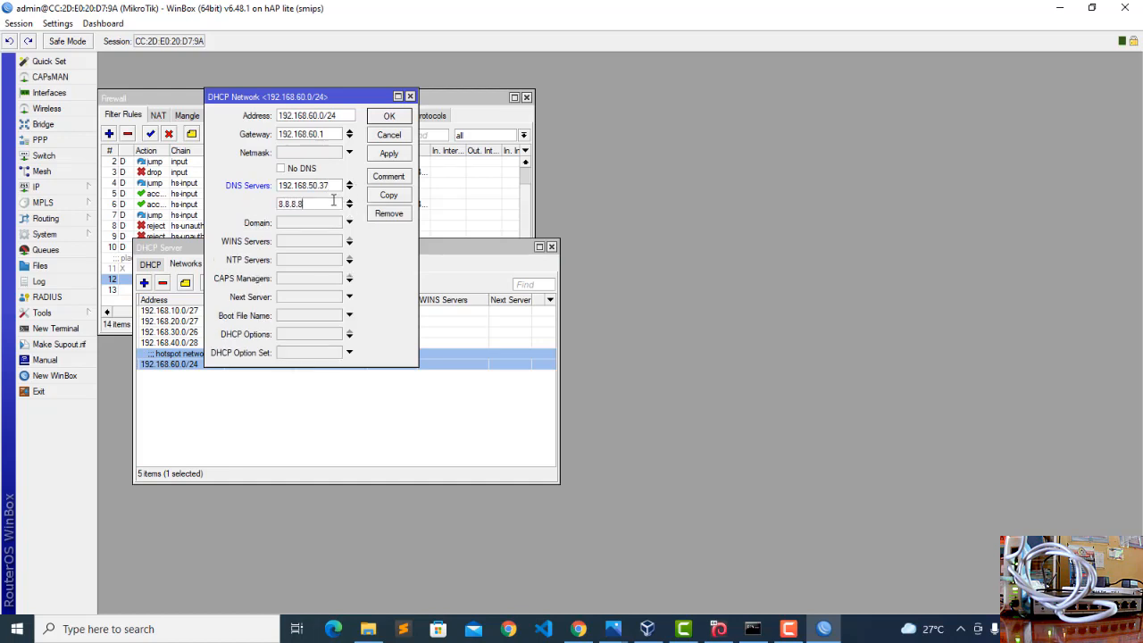
left_click(389, 117)
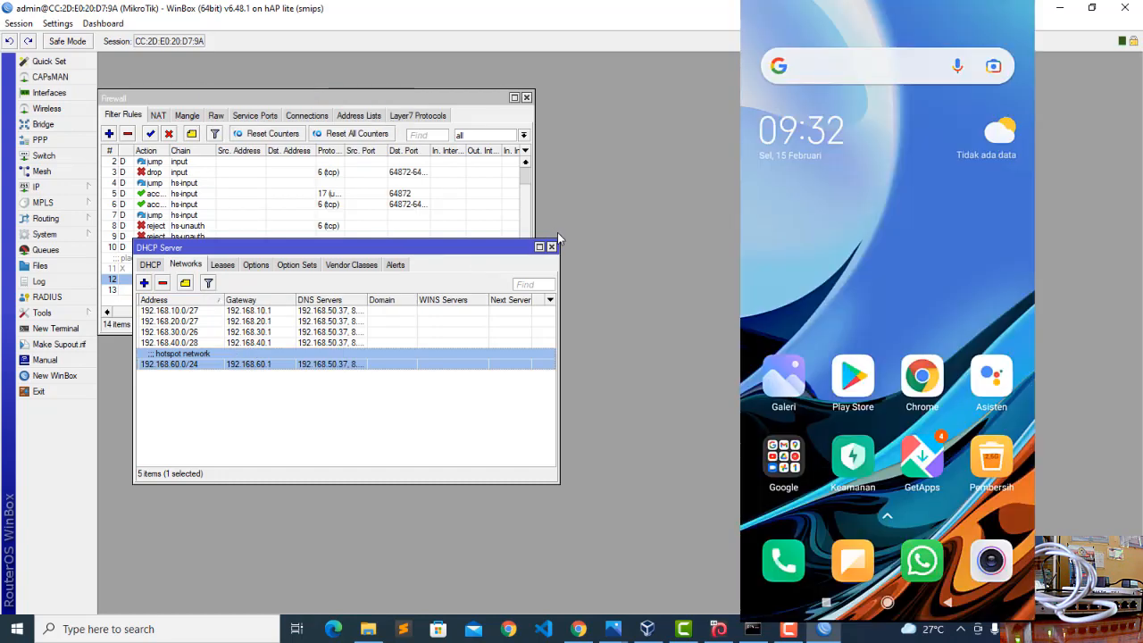
key("super+Left")
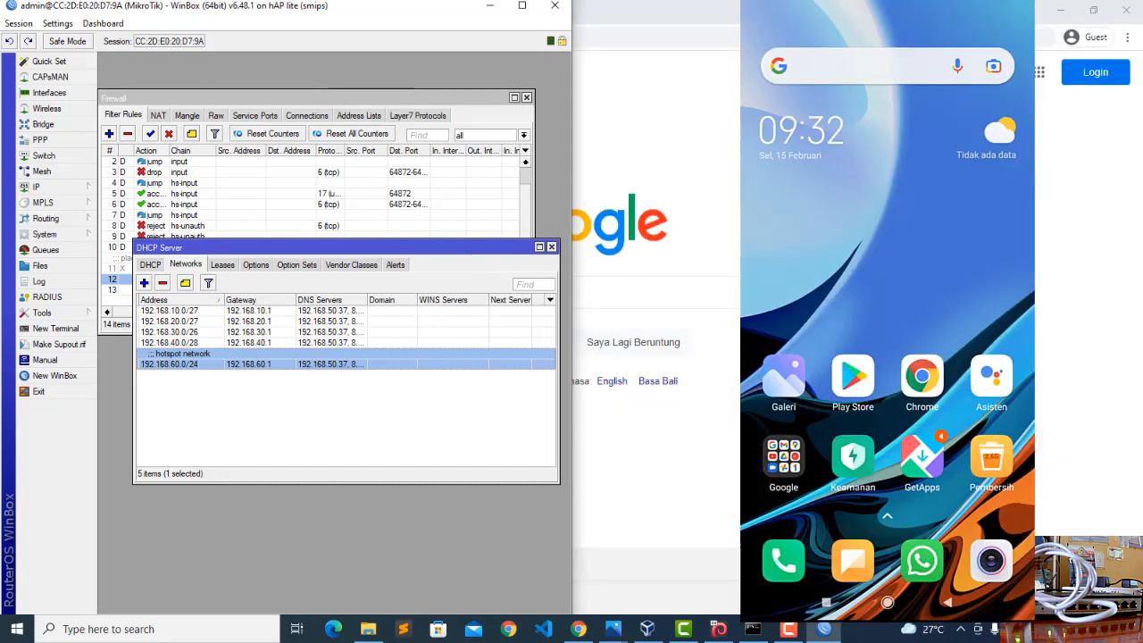